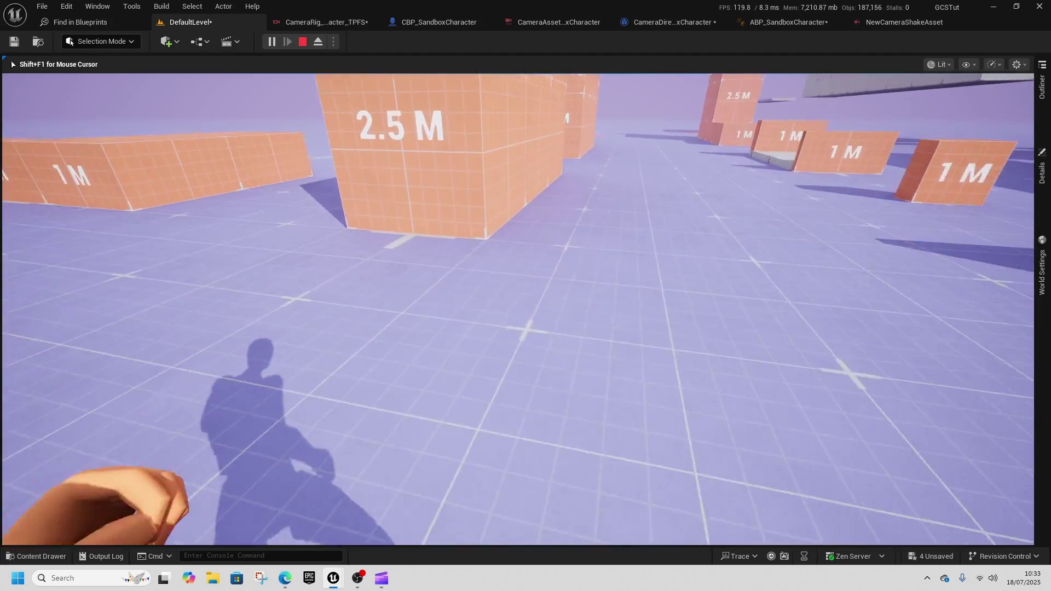
Step: Test the first-person camera in the running game by moving and jumping the character around the obstacle blocks
{"action": "key", "text": "w"}
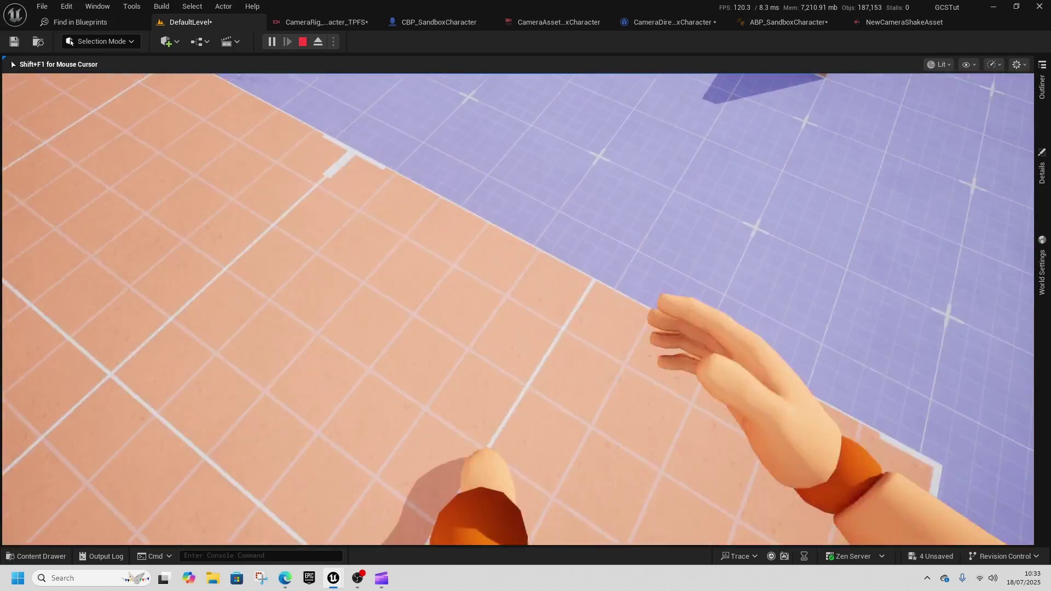
{"action": "key", "text": "w"}
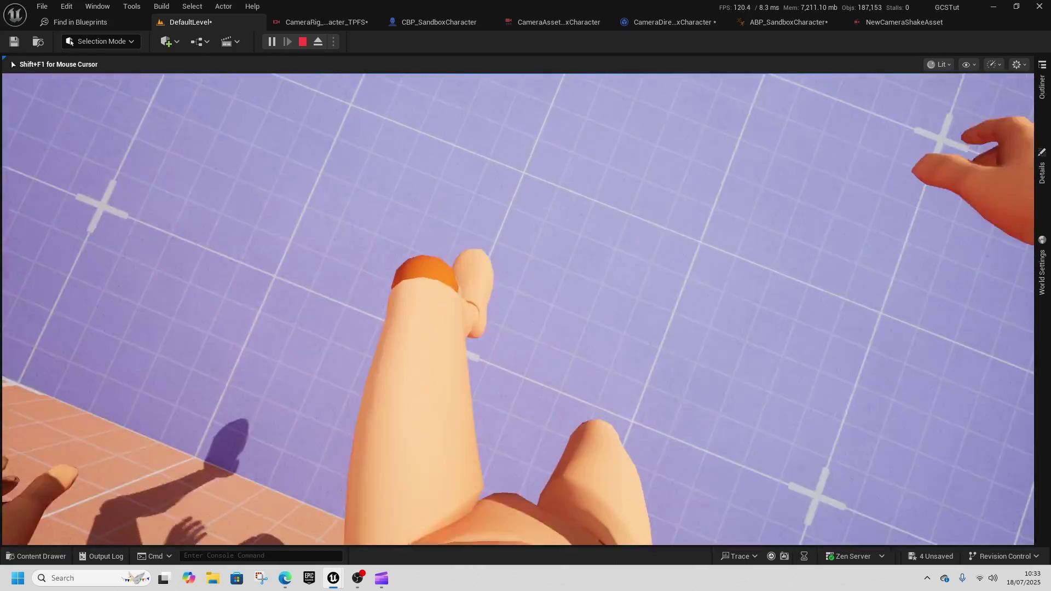
{"action": "key", "text": "w"}
{"action": "key", "text": "a"}
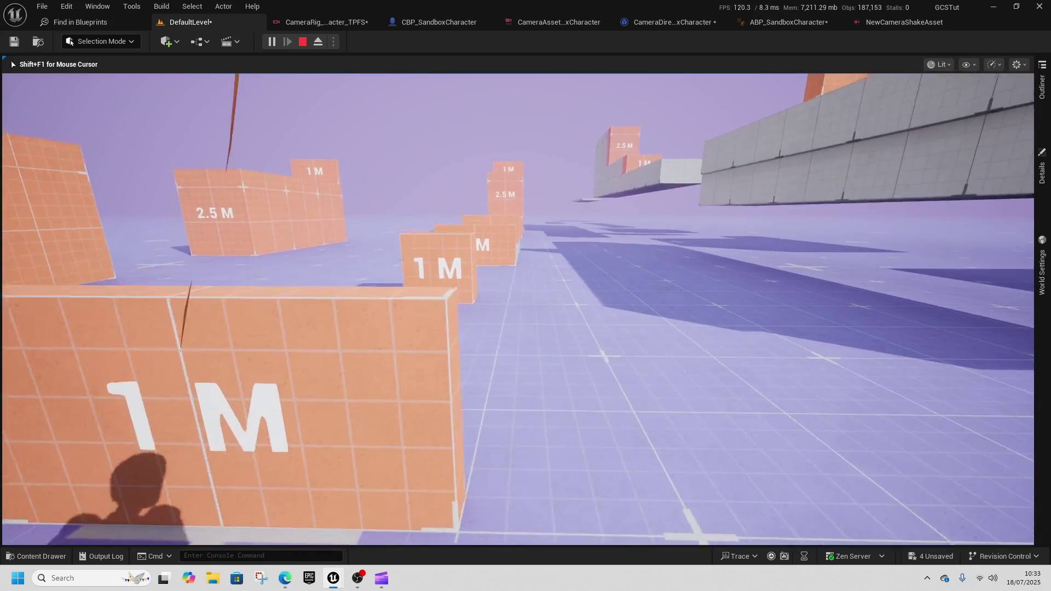
{"action": "key", "text": "s"}
{"action": "key", "text": "d"}
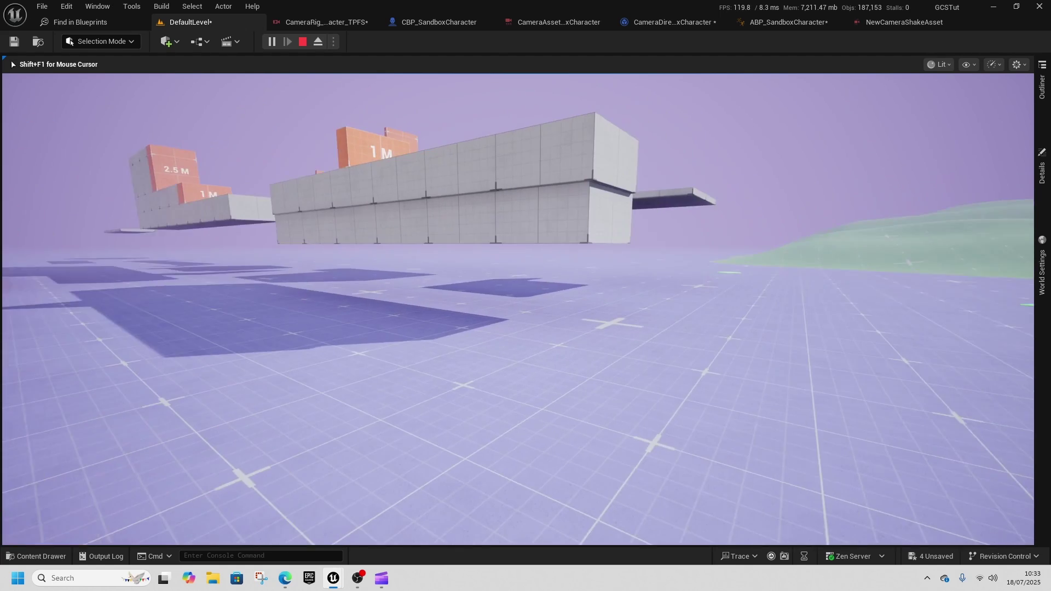
{"action": "key", "text": "d"}
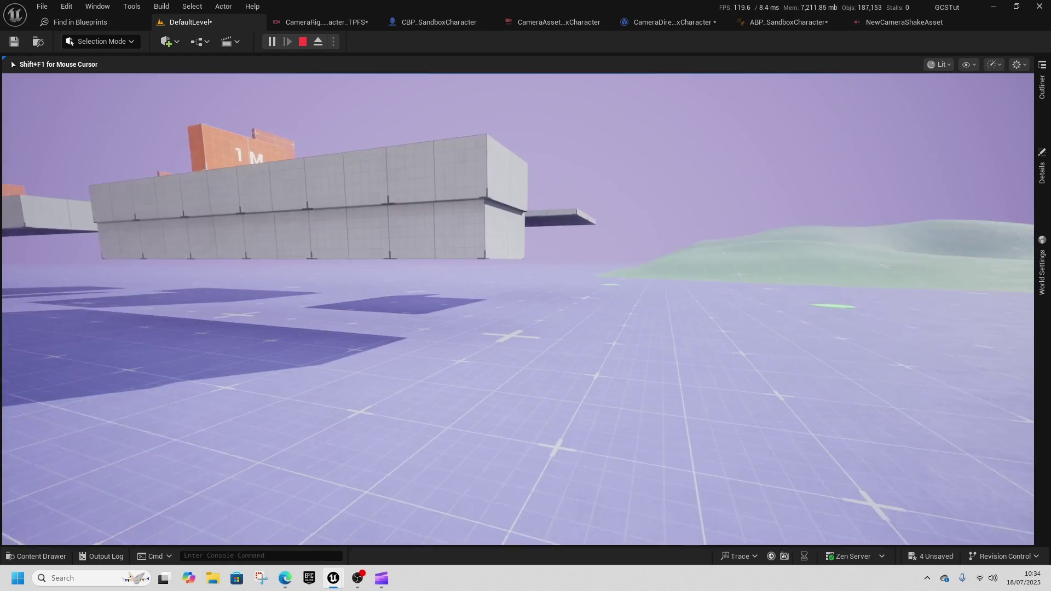
{"action": "key", "text": "w"}
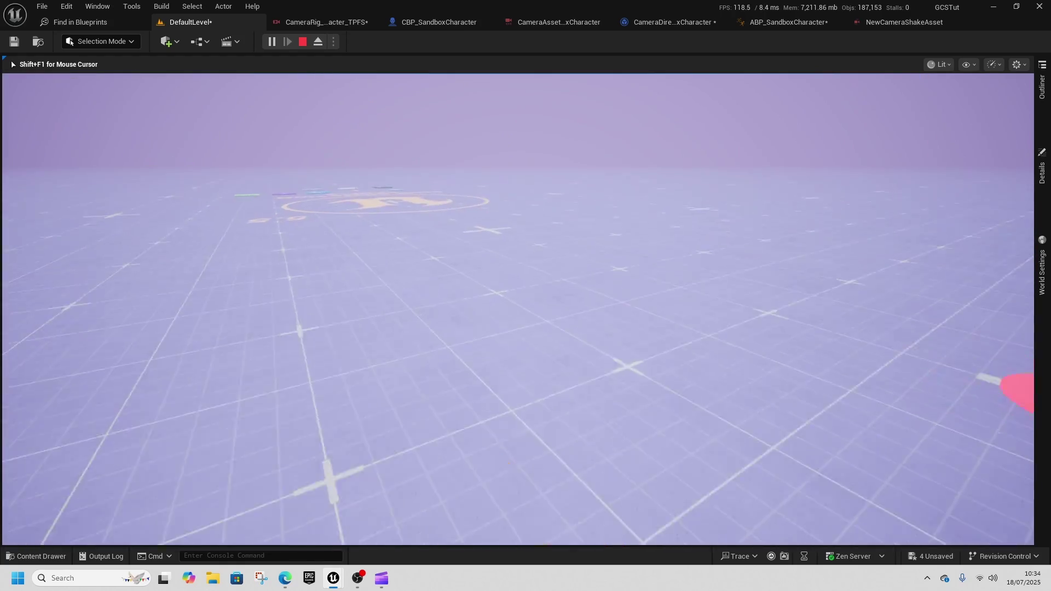
{"action": "key", "text": "w"}
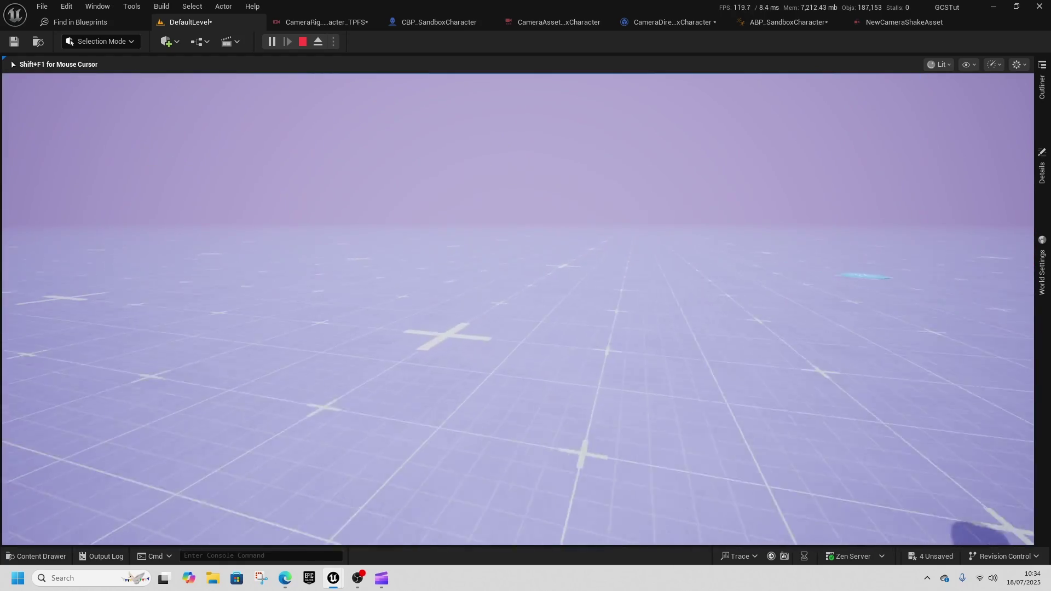
{"action": "key", "text": "w"}
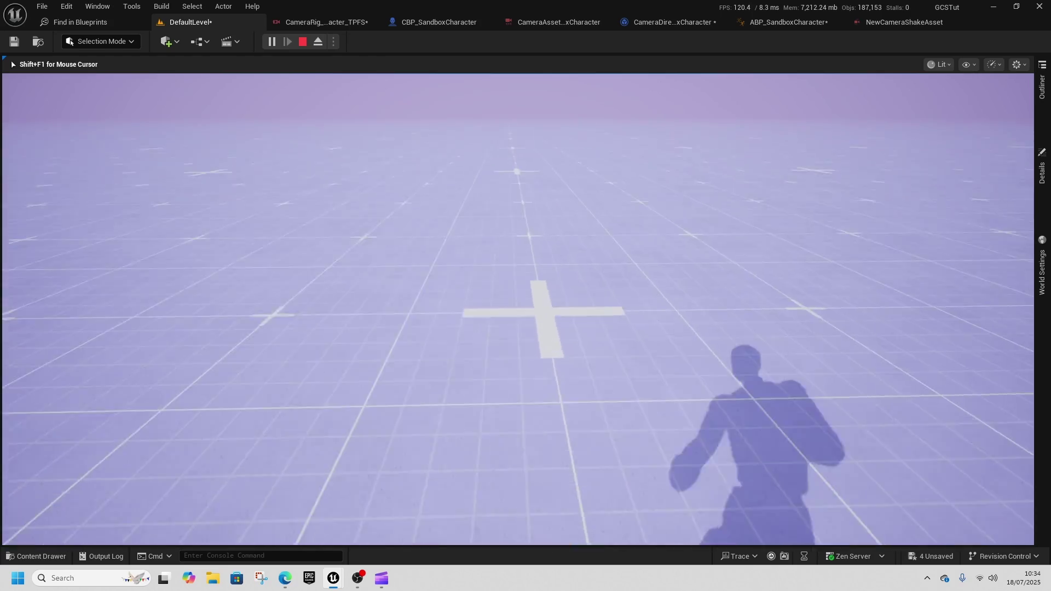
{"action": "key", "text": "w"}
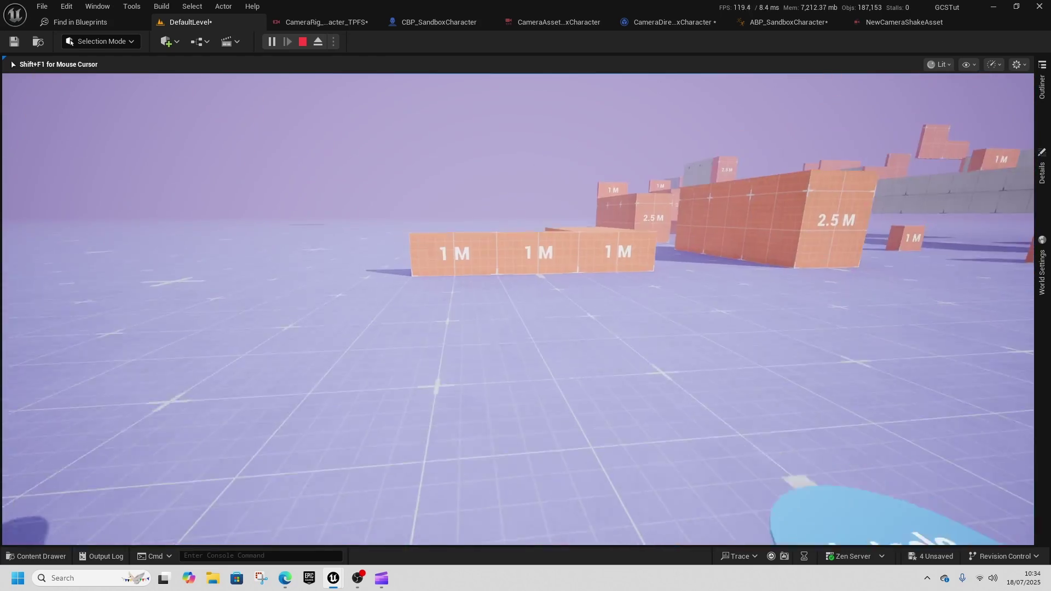
{"action": "key", "text": "w"}
{"action": "key", "text": "space"}
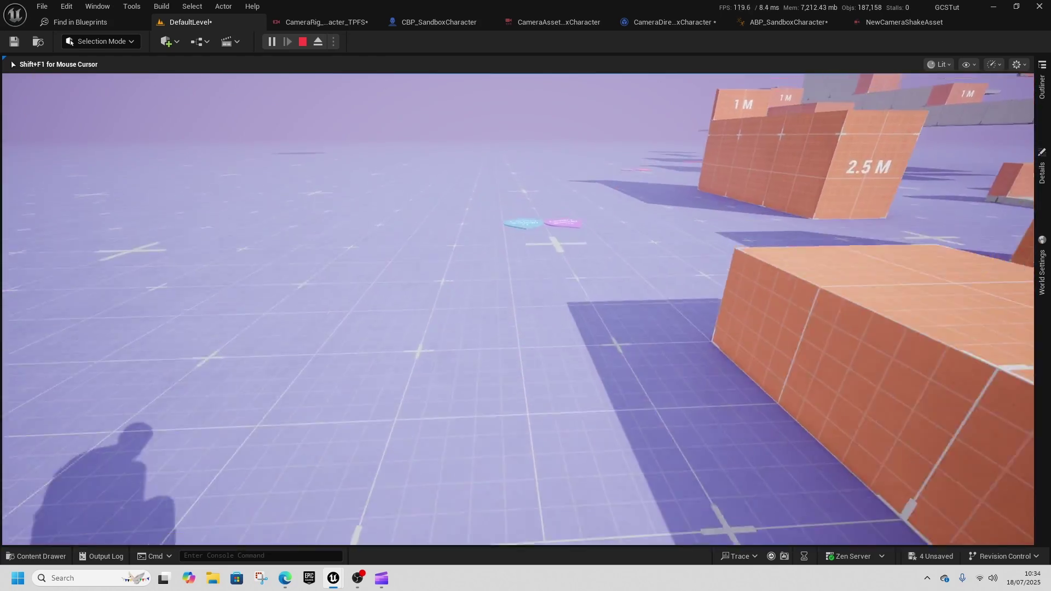
{"action": "key", "text": "w"}
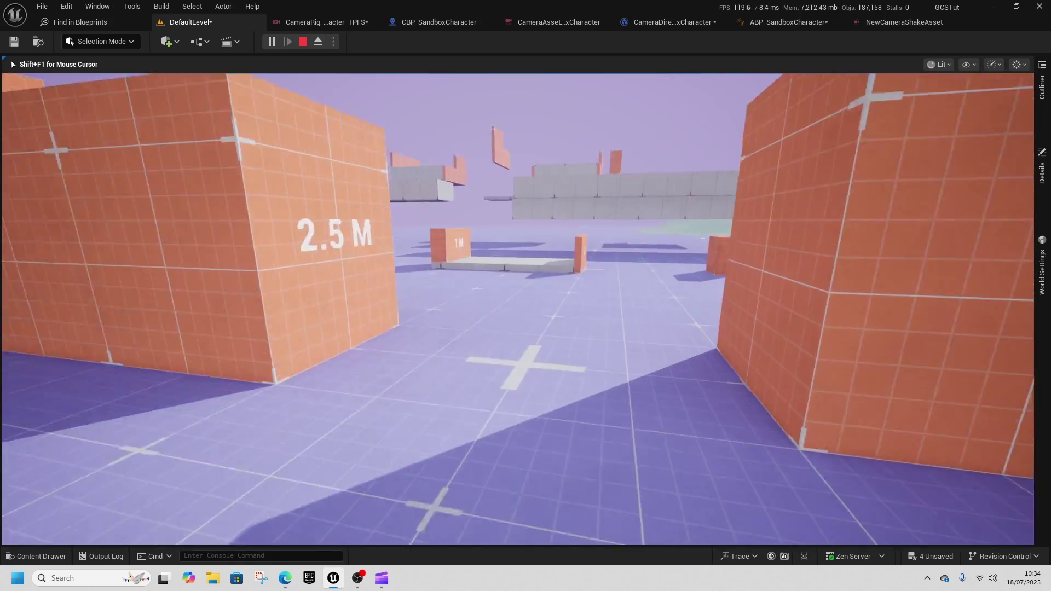
{"action": "key", "text": "w"}
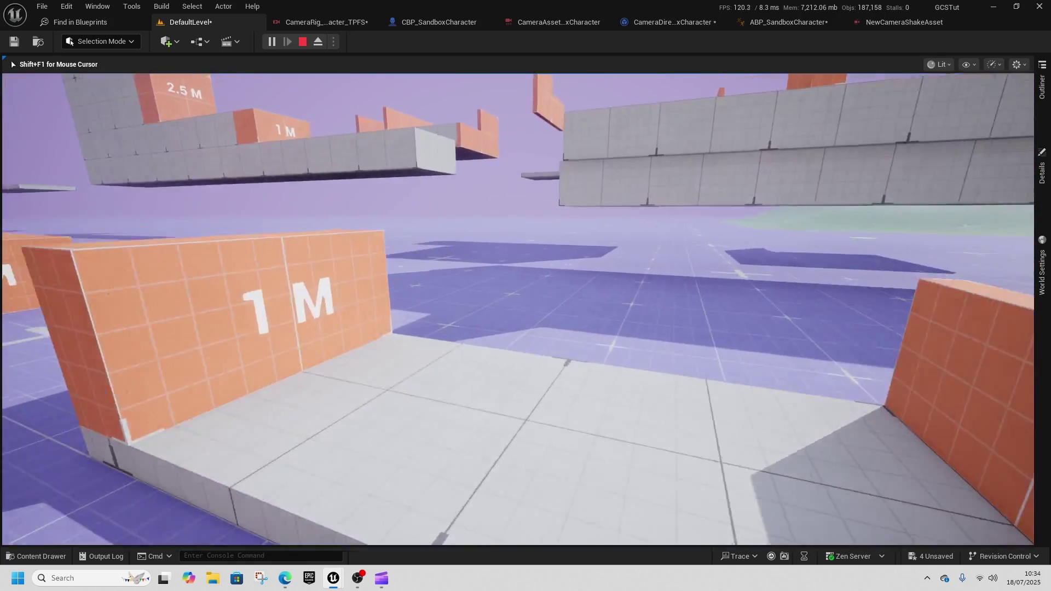
{"action": "key", "text": "space"}
{"action": "key", "text": "w"}
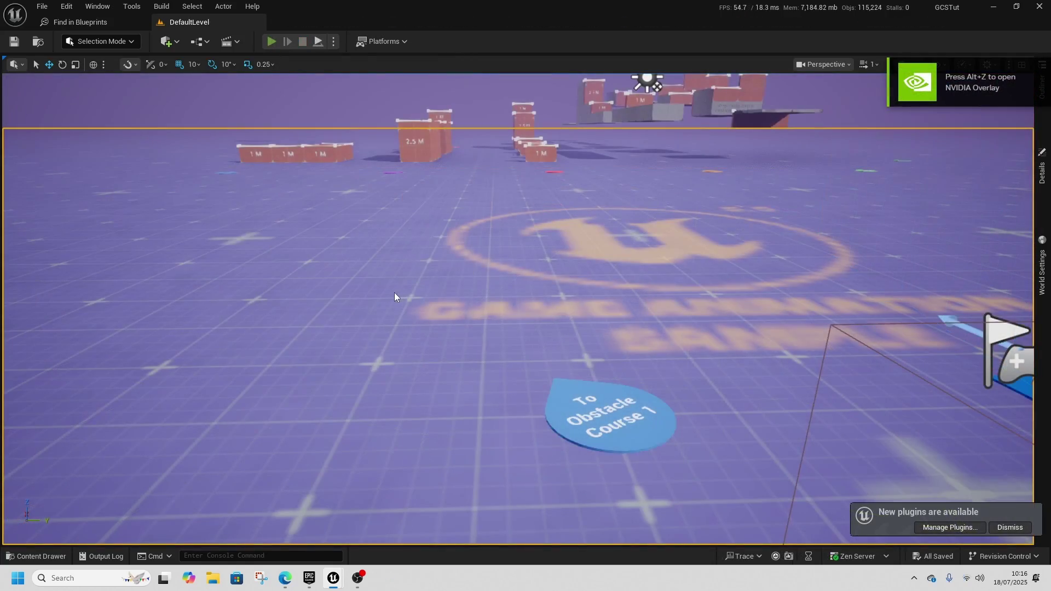
Step: Play-test the character's existing third-person camera in DefaultLevel, close the Epic Games launcher window, and end the play session
{"action": "key", "text": "alt+p"}
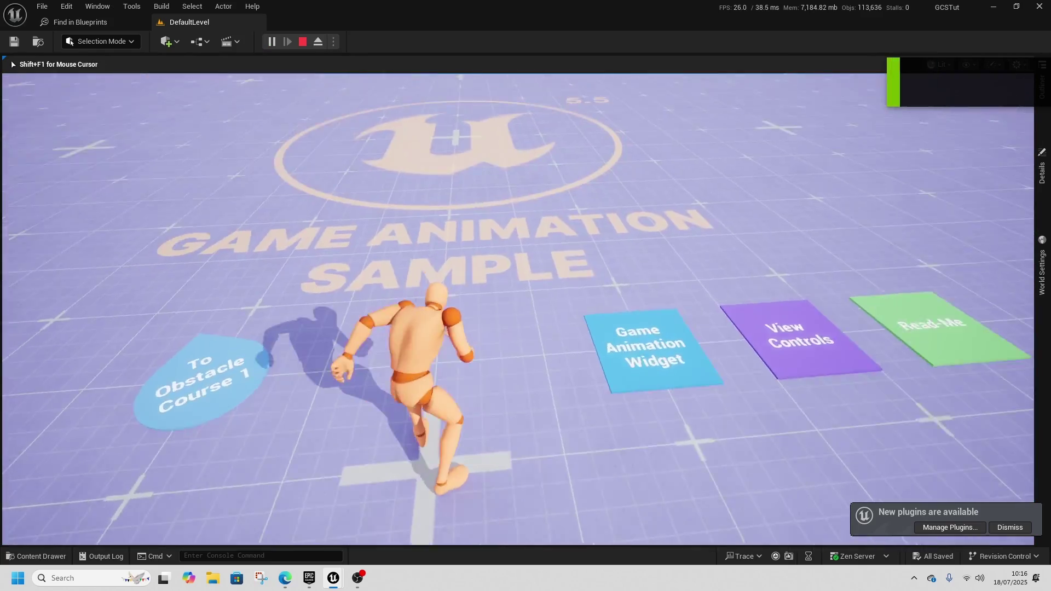
{"action": "key", "text": "w"}
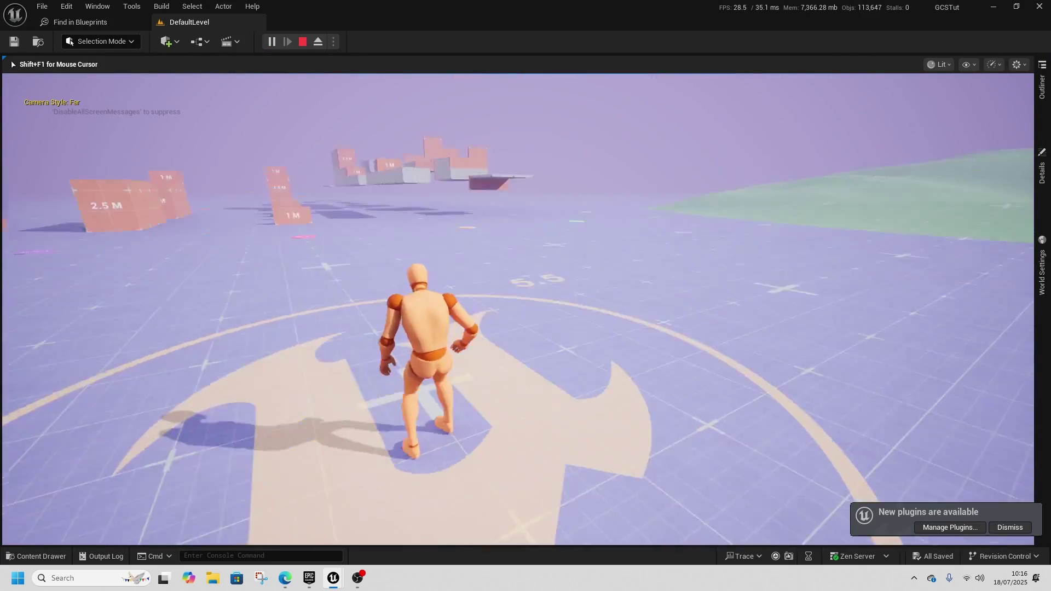
{"action": "key", "text": "alt+Tab"}
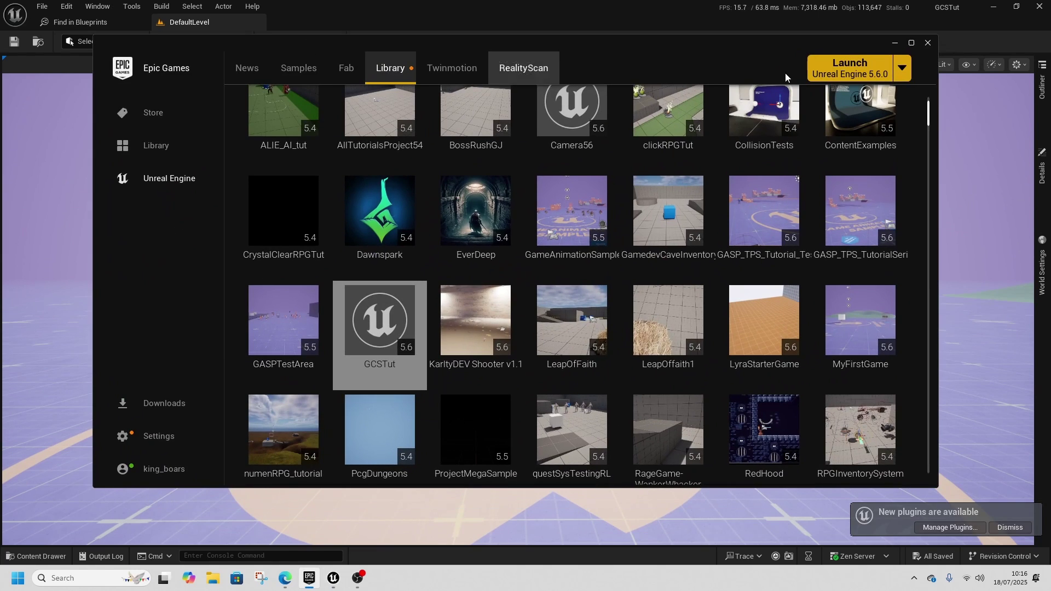
{"action": "left_click", "coordinate": [928, 43]}
{"action": "key", "text": "Escape"}
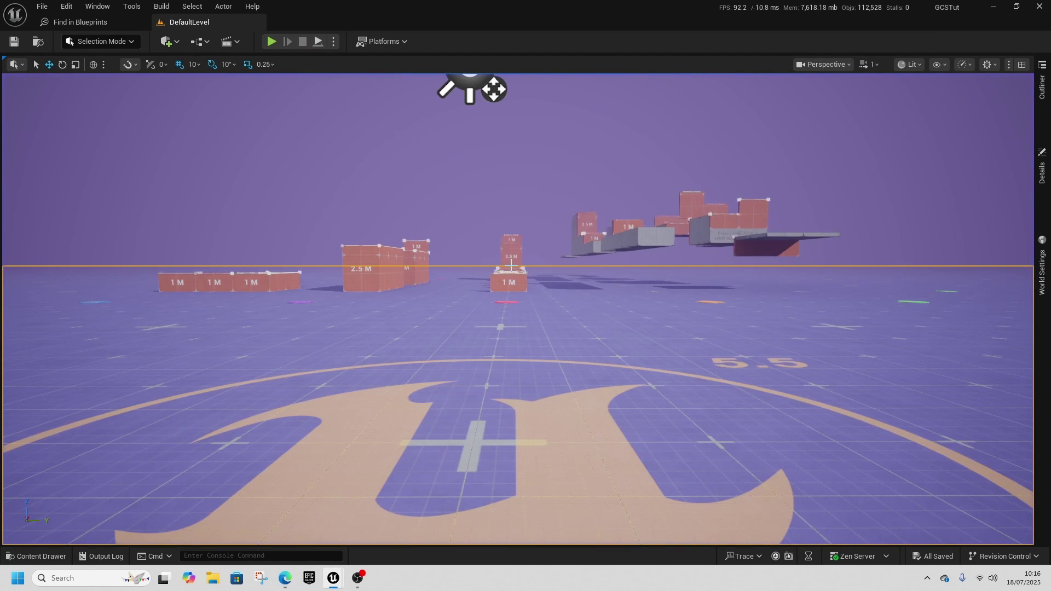
Step: Browse the project content to the Cameras folder inside Blueprints
{"action": "key", "text": "ctrl+space"}
{"action": "double_click", "coordinate": [323, 257]}
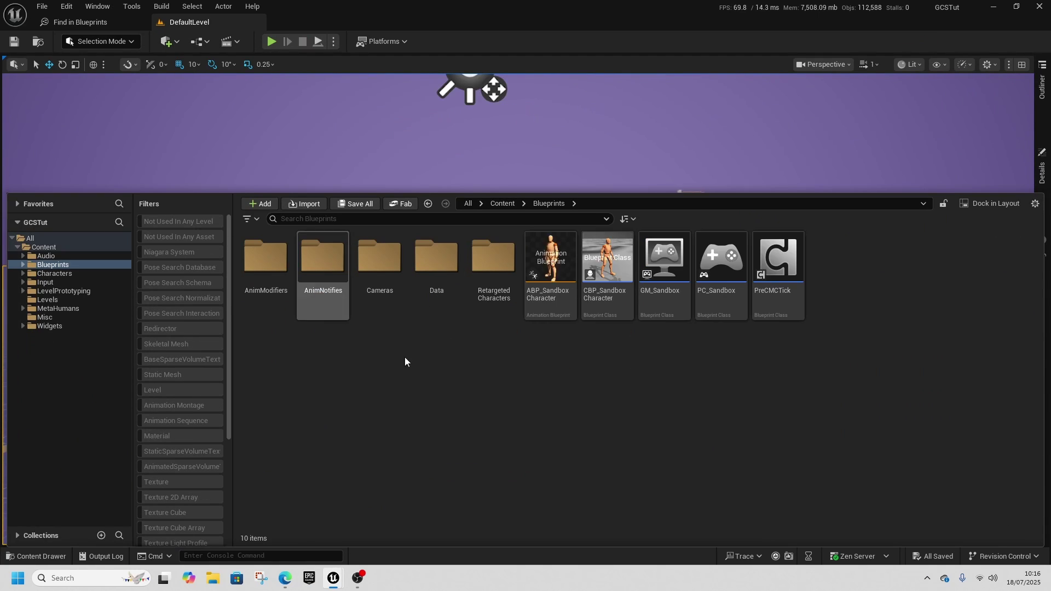
{"action": "double_click", "coordinate": [380, 257]}
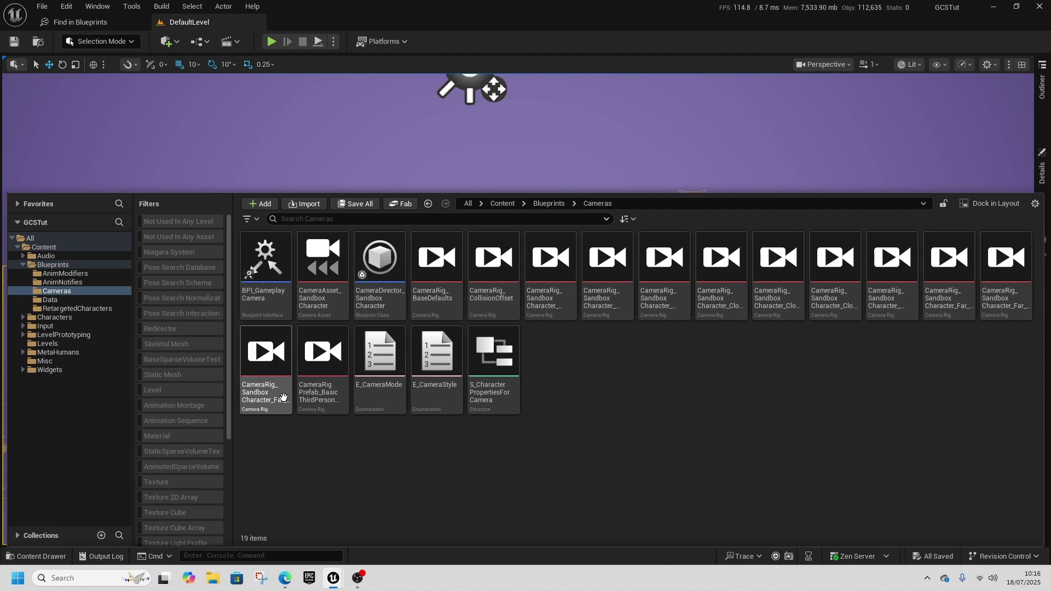
Step: Duplicate the second CameraRig_SandboxCharacter asset and name the copy CameraRig_SandboxCharacter_TPFS
{"action": "left_click", "coordinate": [615, 305]}
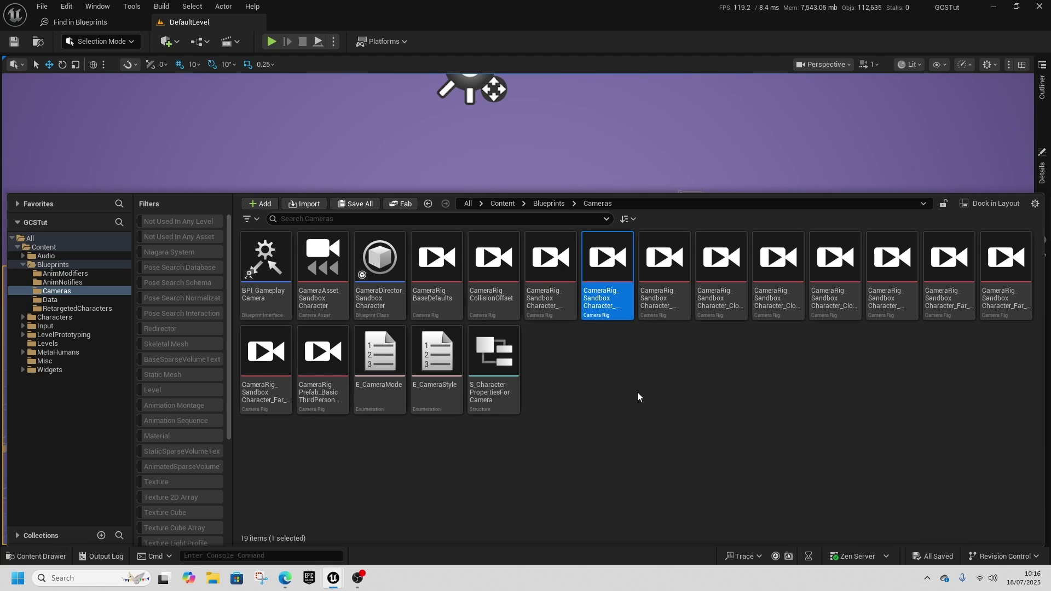
{"action": "key", "text": "ctrl+d"}
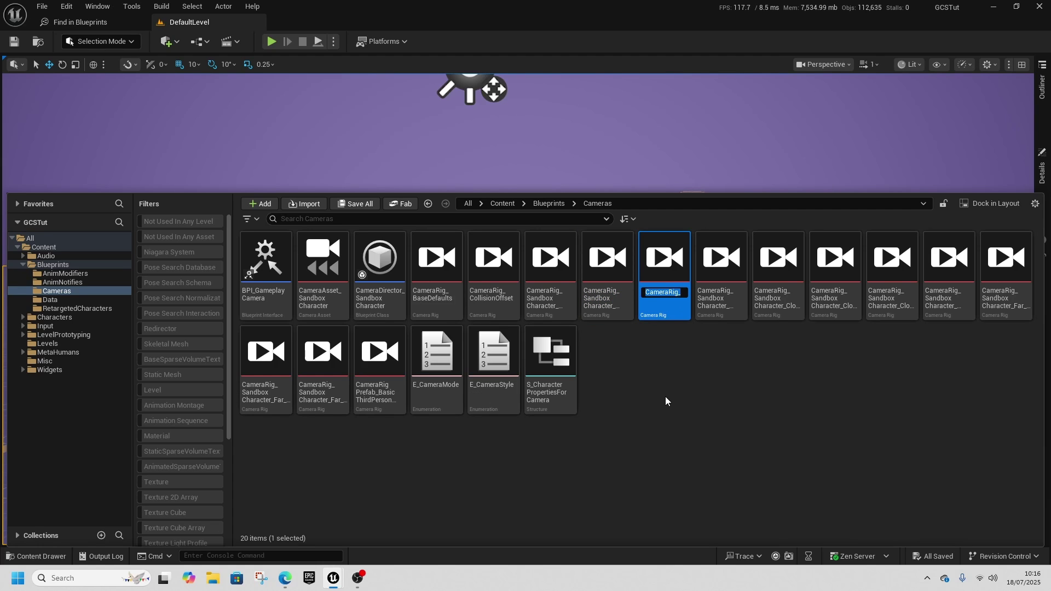
{"action": "key", "text": "Right"}
{"action": "key", "text": "BackSpace"}
{"action": "key", "text": "BackSpace"}
{"action": "key", "text": "BackSpace"}
{"action": "key", "text": "BackSpace"}
{"action": "key", "text": "BackSpace"}
{"action": "key", "text": "BackSpace"}
{"action": "key", "text": "BackSpace"}
{"action": "key", "text": "BackSpace"}
{"action": "key", "text": "BackSpace"}
{"action": "key", "text": "BackSpace"}
{"action": "key", "text": "BackSpace"}
{"action": "key", "text": "BackSpace"}
{"action": "key", "text": "BackSpace"}
{"action": "key", "text": "BackSpace"}
{"action": "key", "text": "BackSpace"}
{"action": "key", "text": "BackSpace"}
{"action": "key", "text": "BackSpace"}
{"action": "type", "text": "TPFS"}
{"action": "key", "text": "Return"}
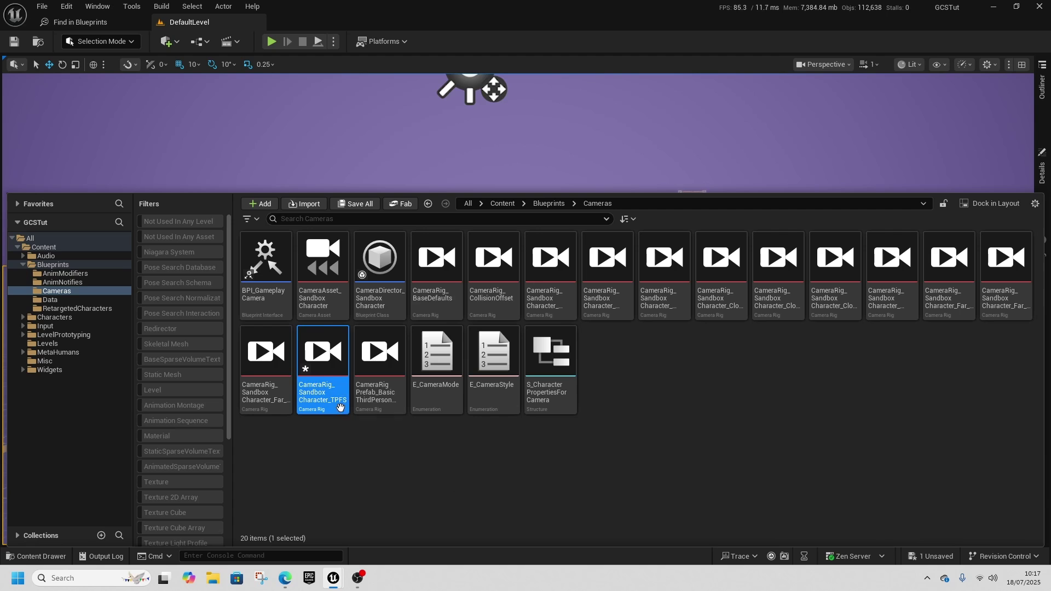
{"action": "left_click", "coordinate": [344, 438]}
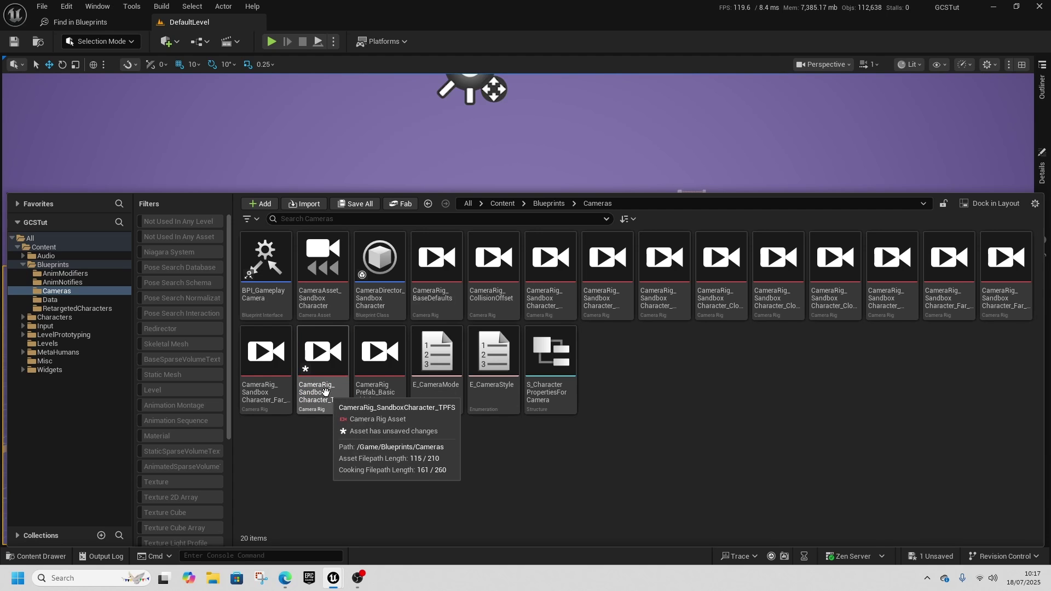
Step: Open the CameraRig_SandboxCharacter_TPFS asset and dock its editor beside the level in the main window
{"action": "double_click", "coordinate": [325, 391]}
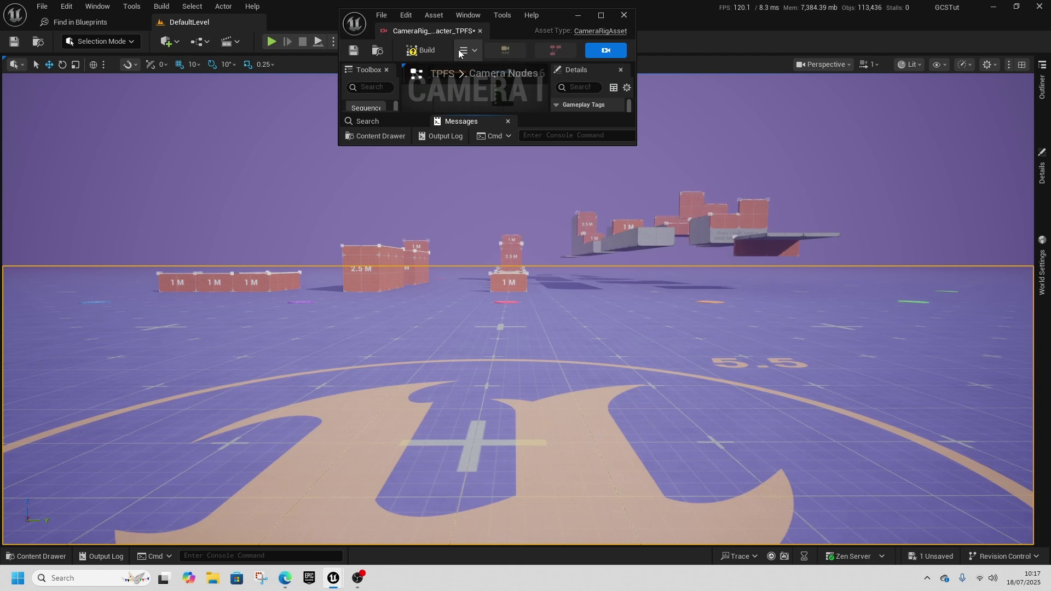
{"action": "left_click_drag", "start_coordinate": [432, 30], "coordinate": [334, 22]}
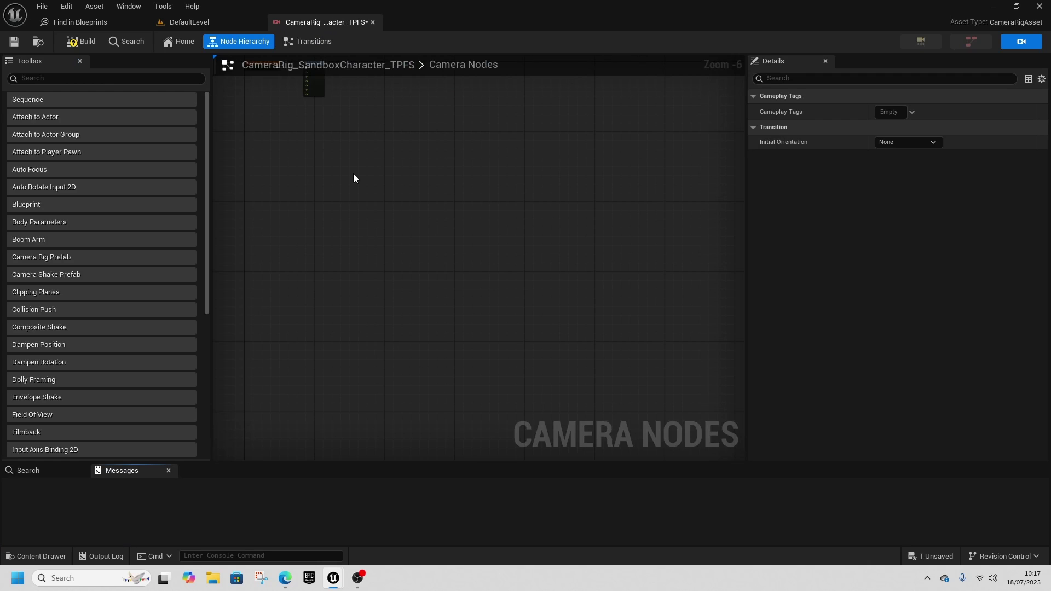
{"action": "key", "text": "Home"}
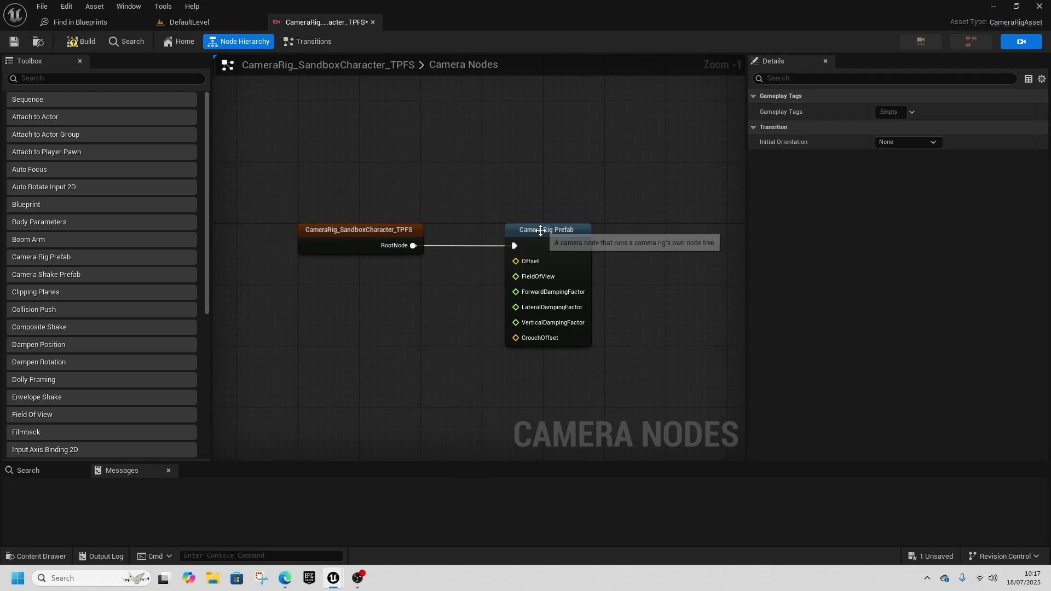
Step: On the Camera Rig Prefab node, set Offset to 0, 0, 0 and disable the forward, lateral and vertical damping factor overrides
{"action": "left_click", "coordinate": [541, 230]}
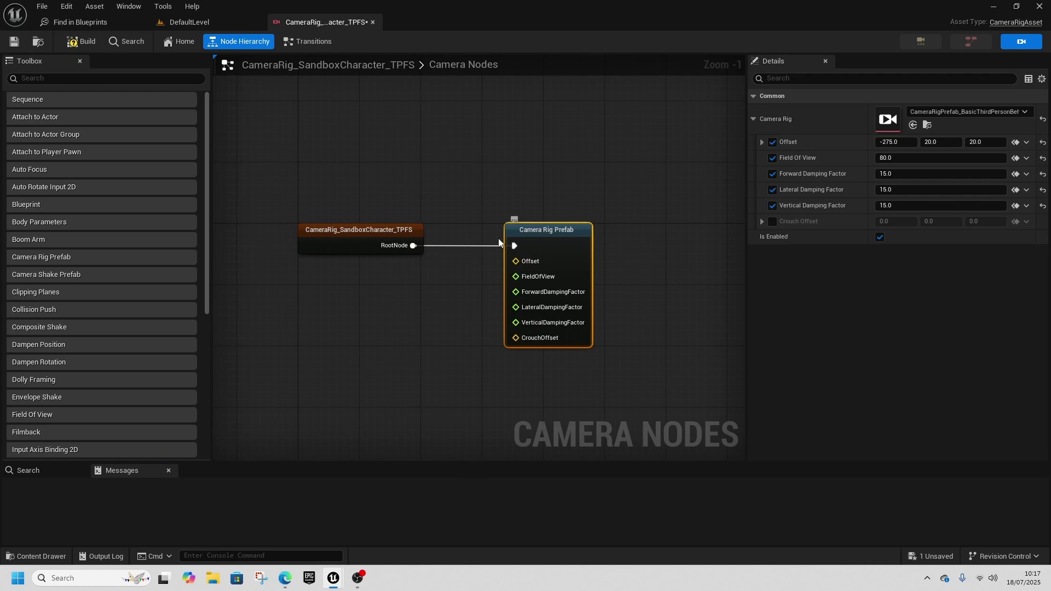
{"action": "left_click", "coordinate": [1043, 144]}
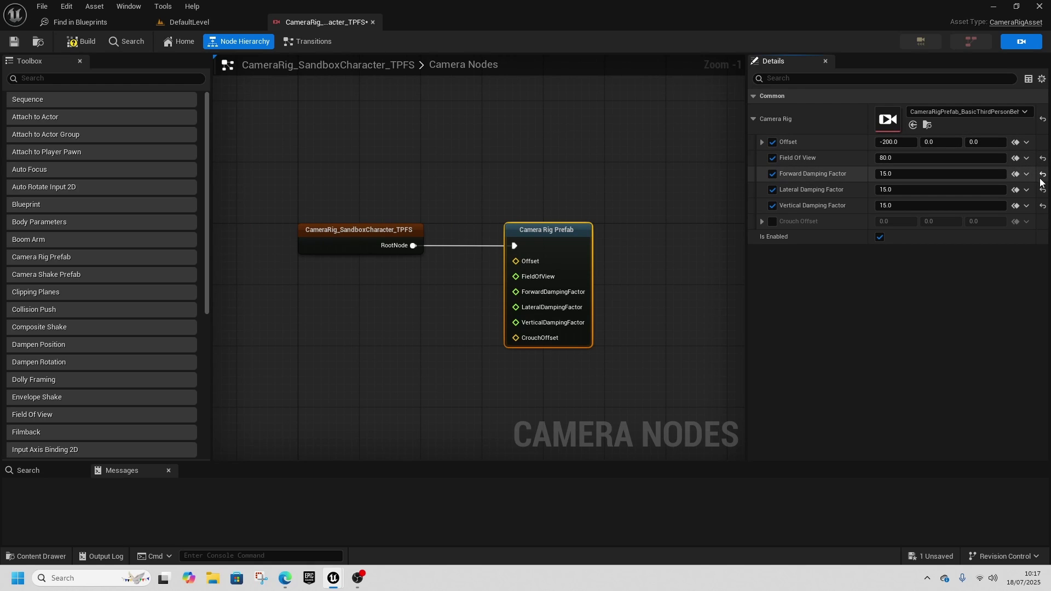
{"action": "left_click", "coordinate": [773, 173]}
{"action": "left_click", "coordinate": [772, 190]}
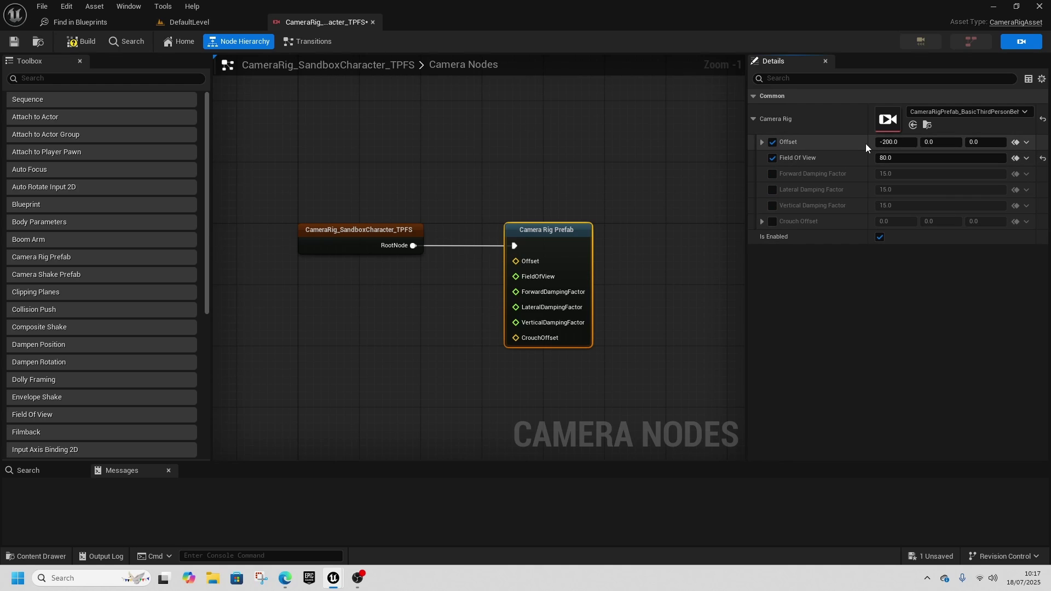
{"action": "left_click", "coordinate": [893, 142]}
{"action": "type", "text": "0"}
{"action": "key", "text": "Return"}
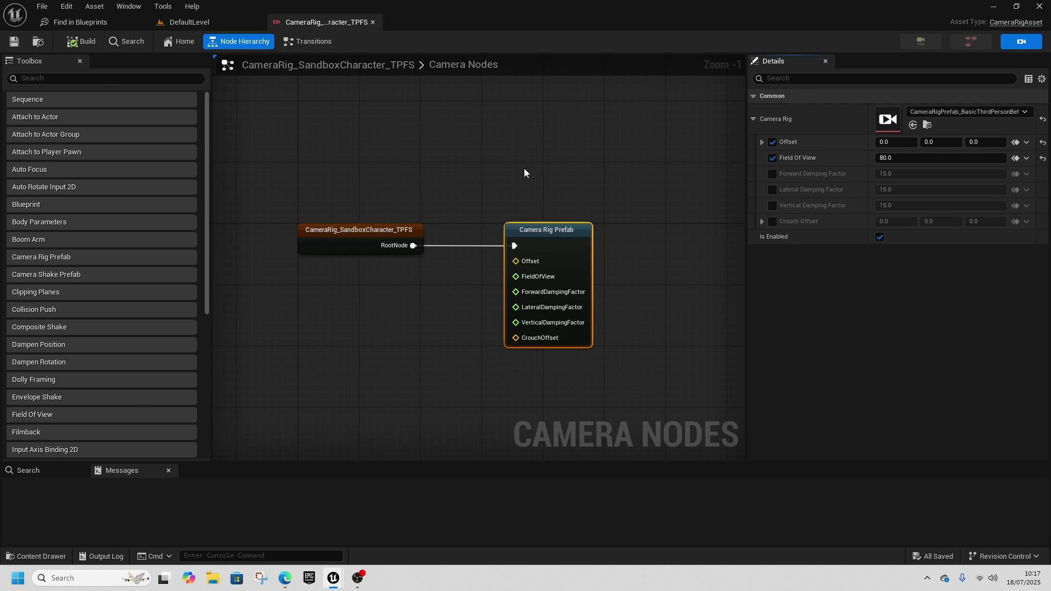
Step: Open the CBP_SandboxCharacter blueprint from the Content/Blueprints folder
{"action": "key", "text": "ctrl+space"}
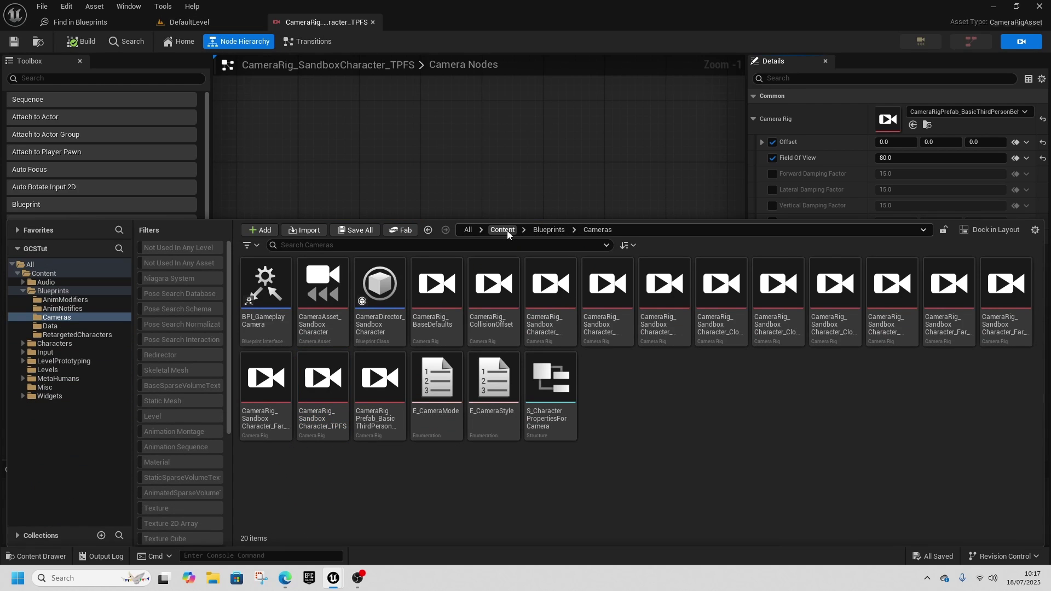
{"action": "left_click", "coordinate": [503, 231]}
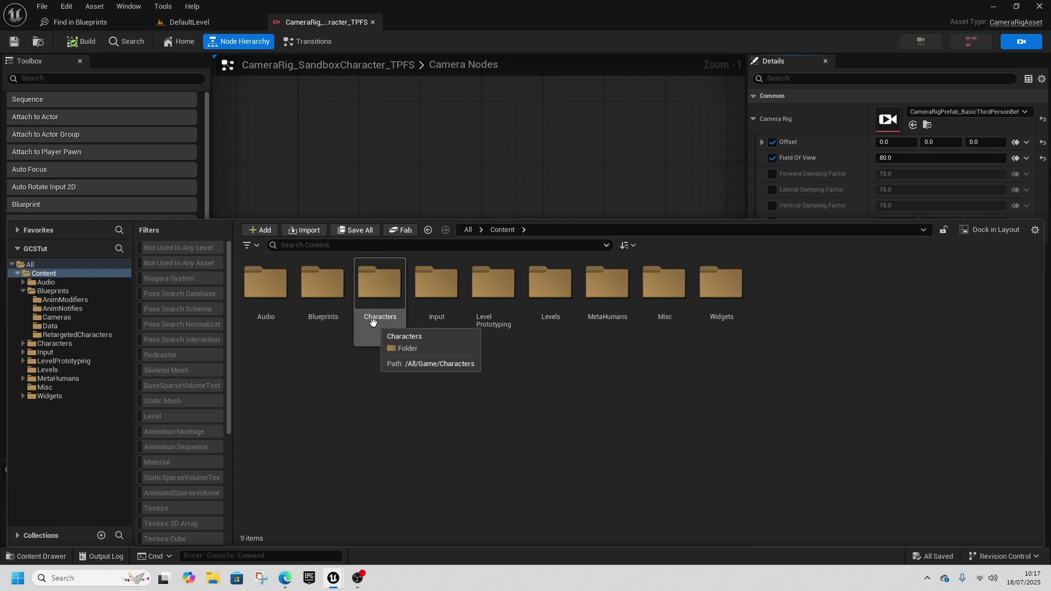
{"action": "double_click", "coordinate": [339, 306]}
{"action": "left_click", "coordinate": [614, 329]}
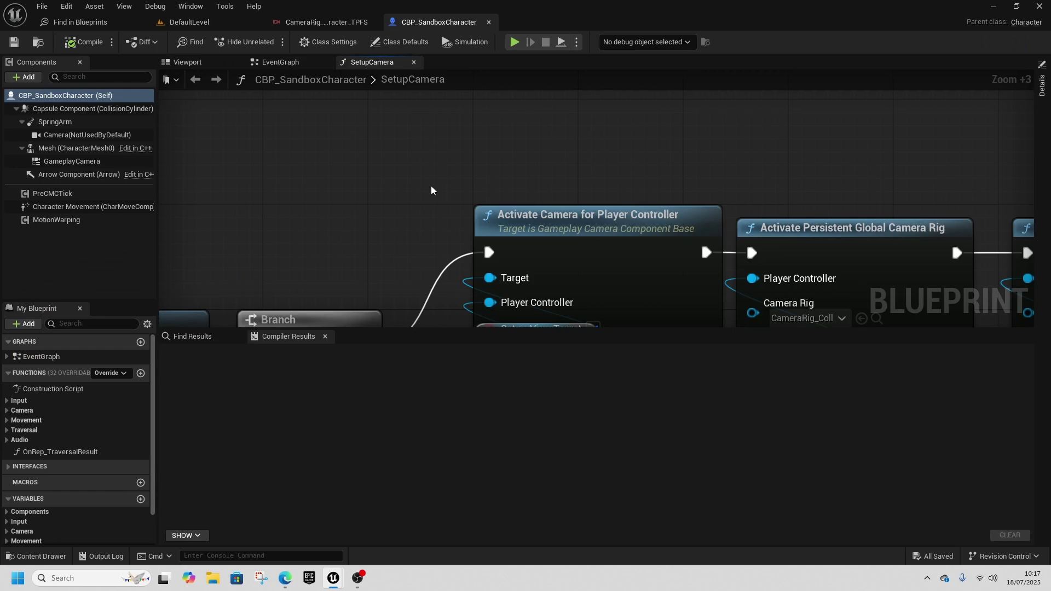
Step: Move the camera activation nodes higher in the SetupCamera function graph
{"action": "right_click_drag", "start_coordinate": [524, 312], "coordinate": [430, 191]}
{"action": "scroll", "coordinate": [430, 190], "scroll_direction": "down", "scroll_amount": 2}
{"action": "right_click_drag", "start_coordinate": [673, 250], "coordinate": [509, 293]}
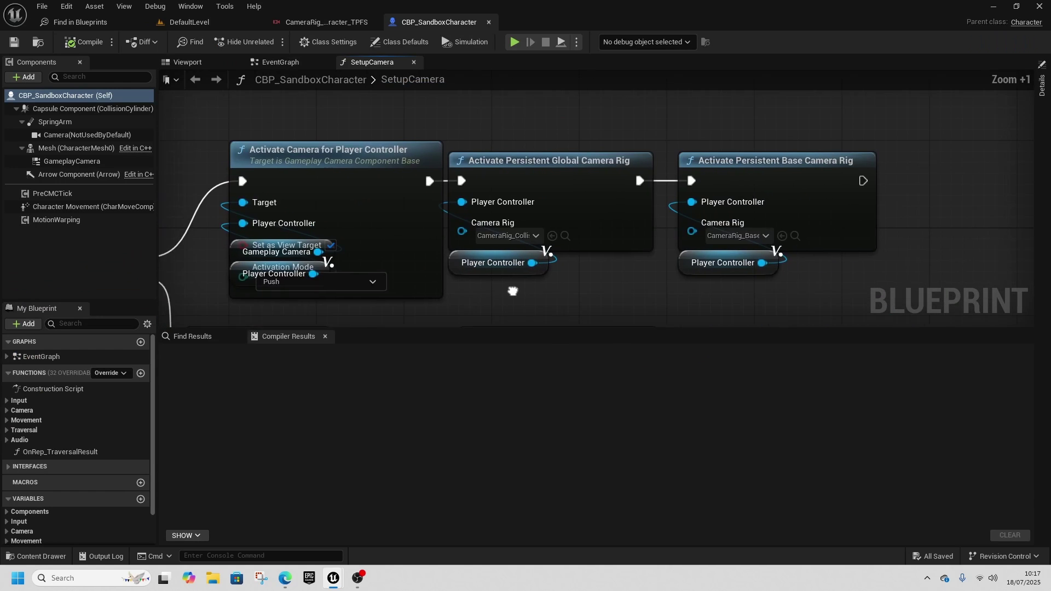
{"action": "scroll", "coordinate": [508, 293], "scroll_direction": "down", "scroll_amount": 3}
{"action": "left_click_drag", "start_coordinate": [446, 164], "coordinate": [778, 245]}
{"action": "left_click_drag", "start_coordinate": [579, 181], "coordinate": [604, 123]}
{"action": "left_click", "coordinate": [717, 230]}
{"action": "right_click_drag", "start_coordinate": [727, 231], "coordinate": [626, 275]}
Step: Attach the GameplayCamera component to the head bone and reset its location and rotation to their defaults
{"action": "left_click", "coordinate": [63, 161]}
{"action": "left_click", "coordinate": [1041, 93]}
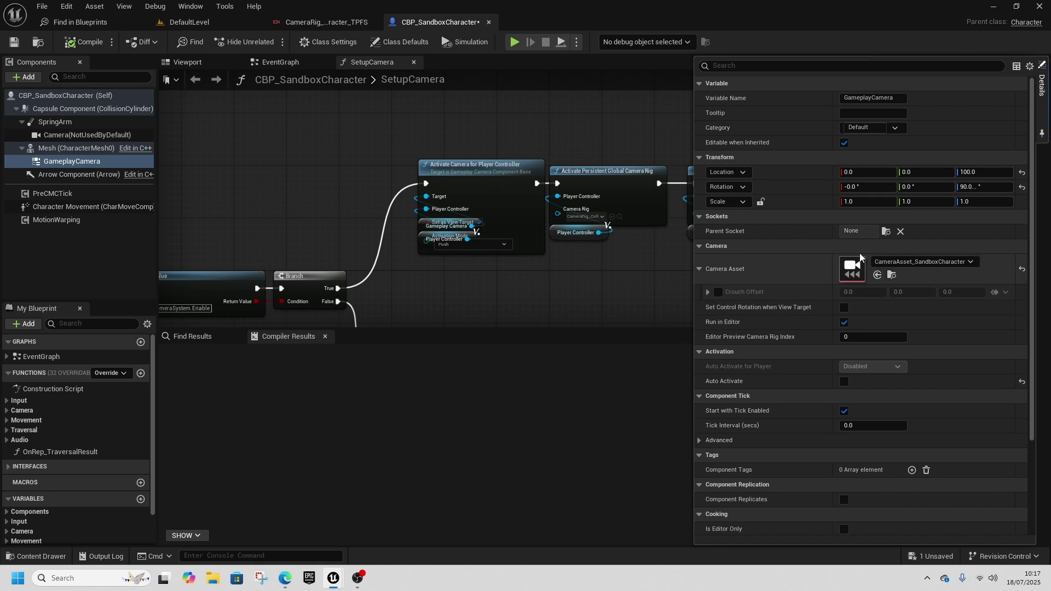
{"action": "left_click", "coordinate": [886, 231]}
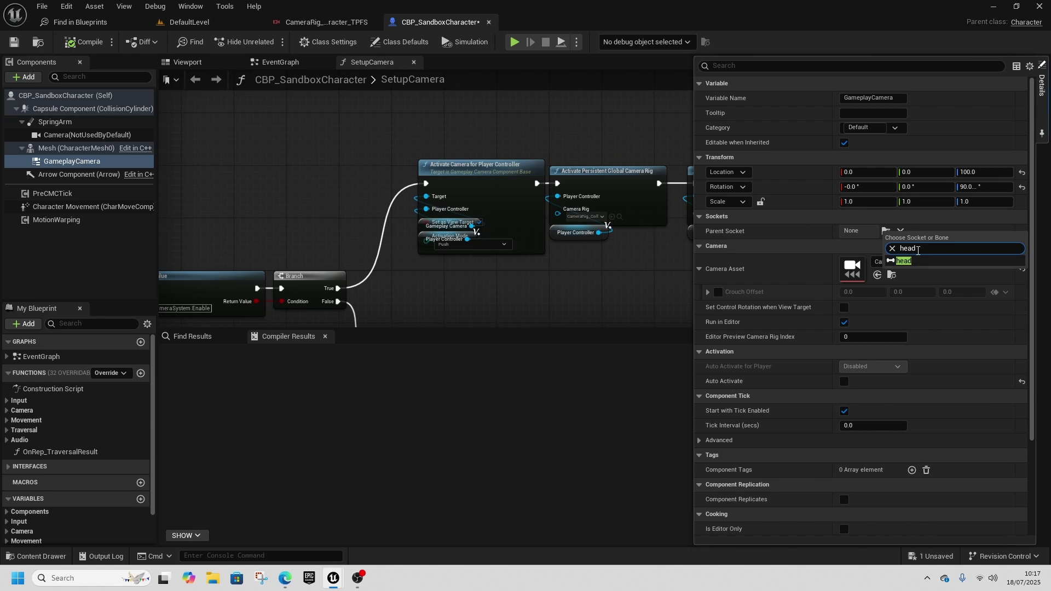
{"action": "left_click", "coordinate": [907, 260]}
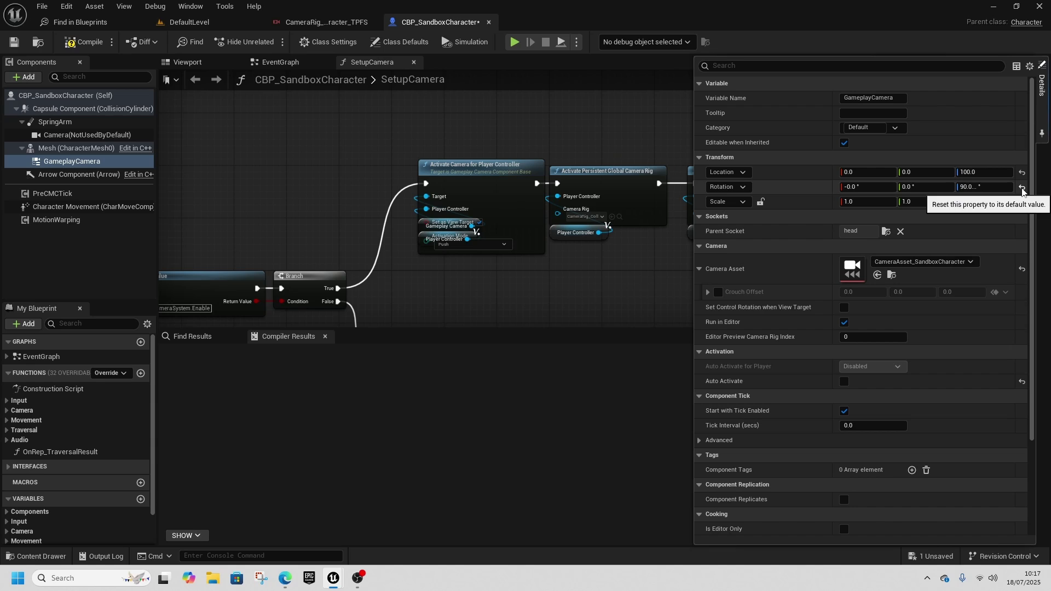
{"action": "left_click", "coordinate": [1022, 188]}
{"action": "left_click", "coordinate": [1022, 173]}
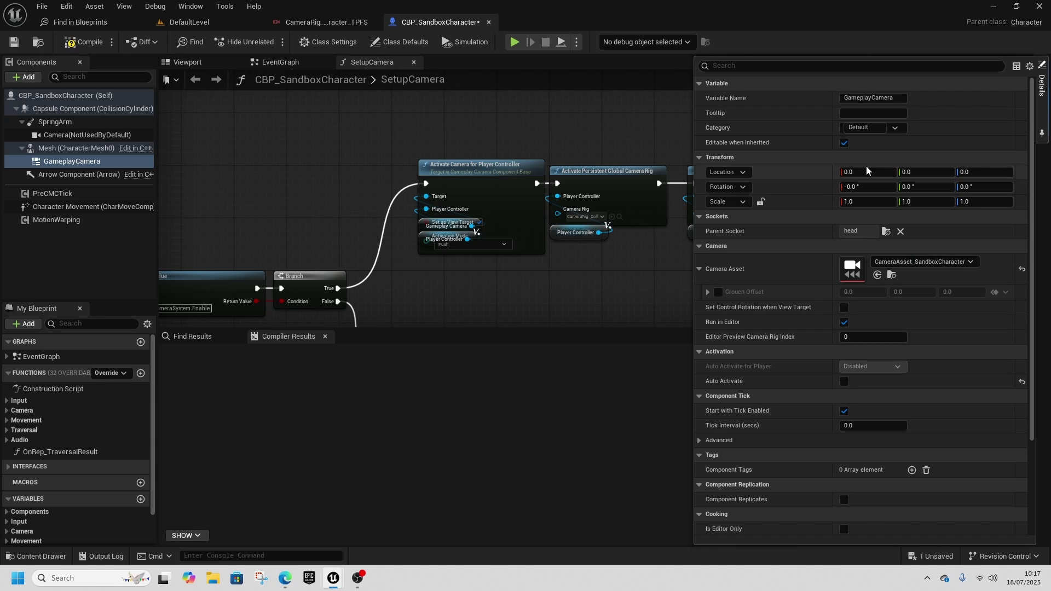
Step: Compile the character blueprint and examine the GameplayCamera's placement on the character in the 3D view
{"action": "left_click", "coordinate": [188, 63]}
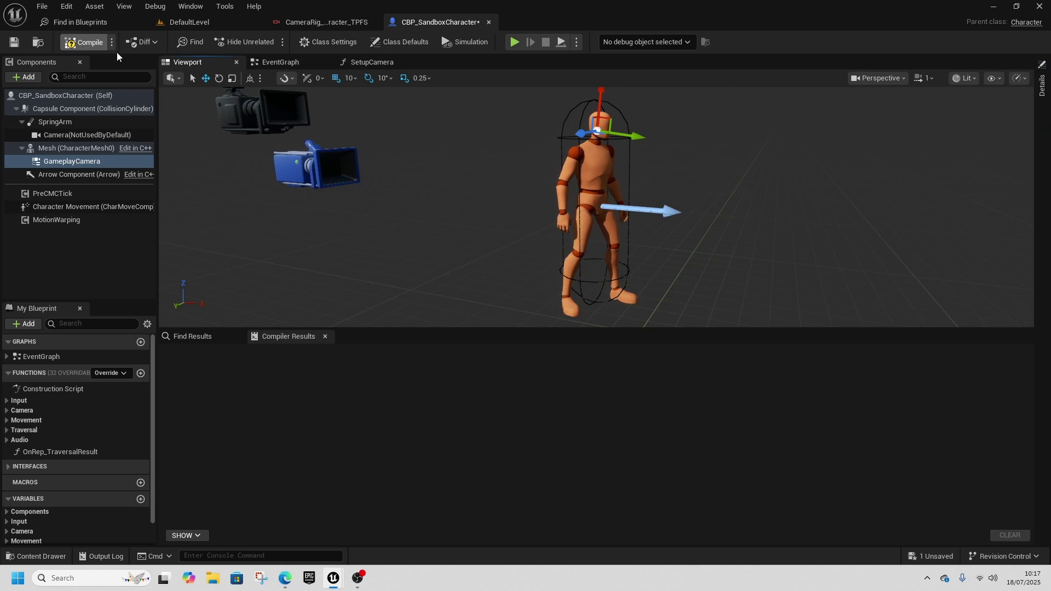
{"action": "right_click_drag", "start_coordinate": [329, 178], "coordinate": [230, 191]}
{"action": "right_click_drag", "start_coordinate": [561, 205], "coordinate": [560, 205]}
{"action": "key", "text": "d"}
Step: Open CameraAsset_SandboxCharacter, the camera asset assigned to GameplayCamera, and save all of its upgraded packages
{"action": "left_click", "coordinate": [1042, 85]}
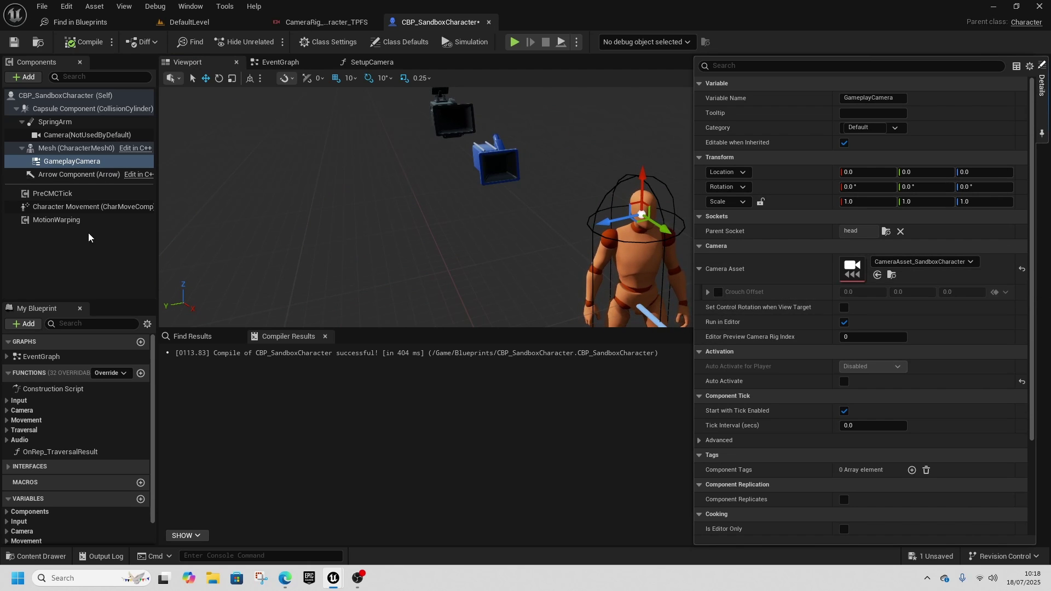
{"action": "left_click", "coordinate": [892, 275]}
{"action": "double_click", "coordinate": [323, 291]}
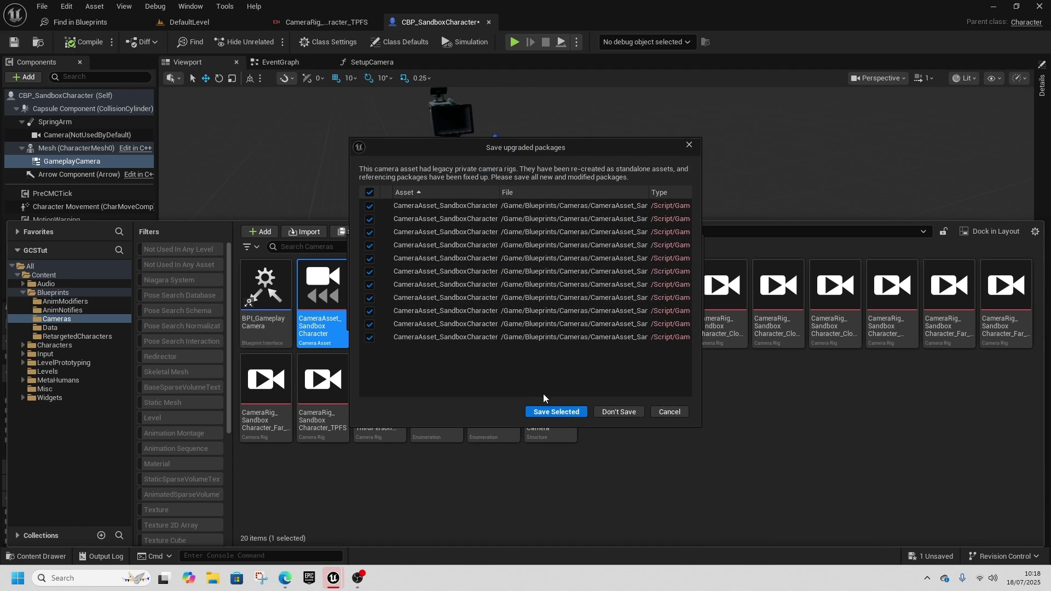
{"action": "left_click", "coordinate": [556, 411]}
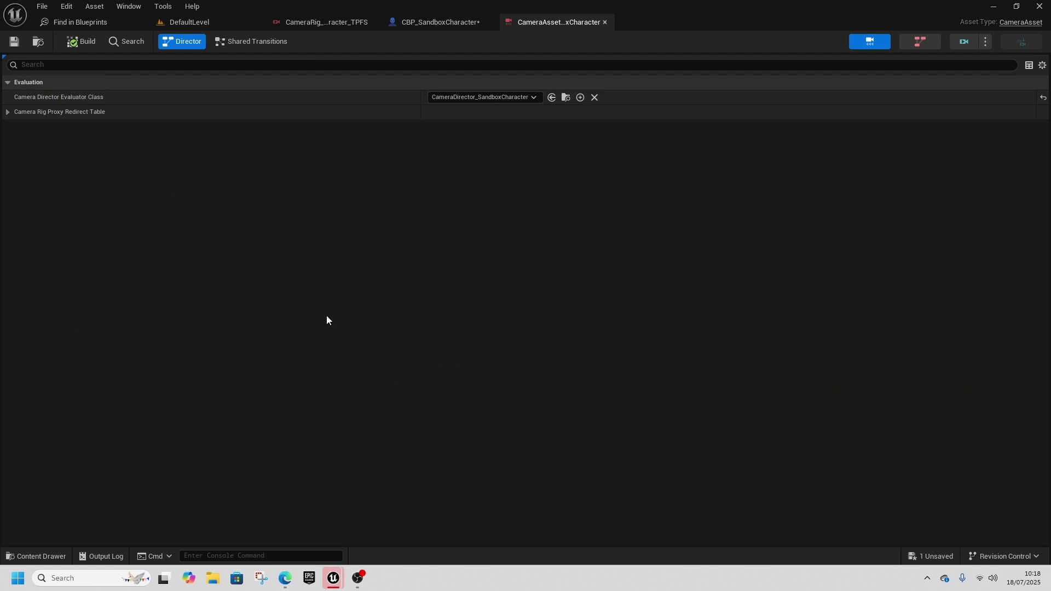
Step: Open the CameraDirector_SandboxCharacter blueprint assigned as the camera asset's director evaluator class
{"action": "left_click", "coordinate": [566, 98]}
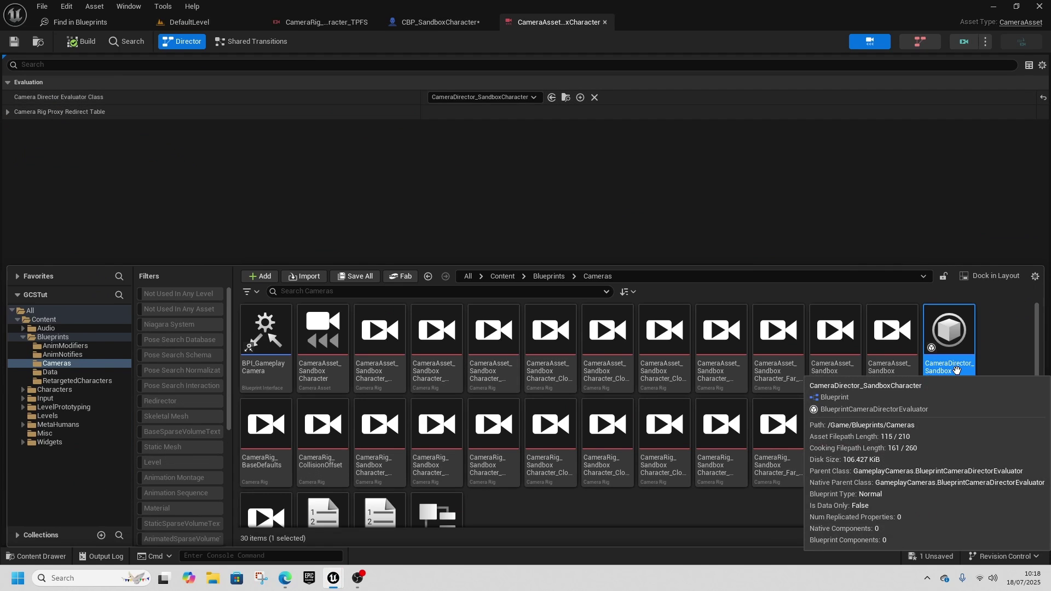
{"action": "double_click", "coordinate": [957, 370]}
{"action": "right_click_drag", "start_coordinate": [560, 200], "coordinate": [805, 183]}
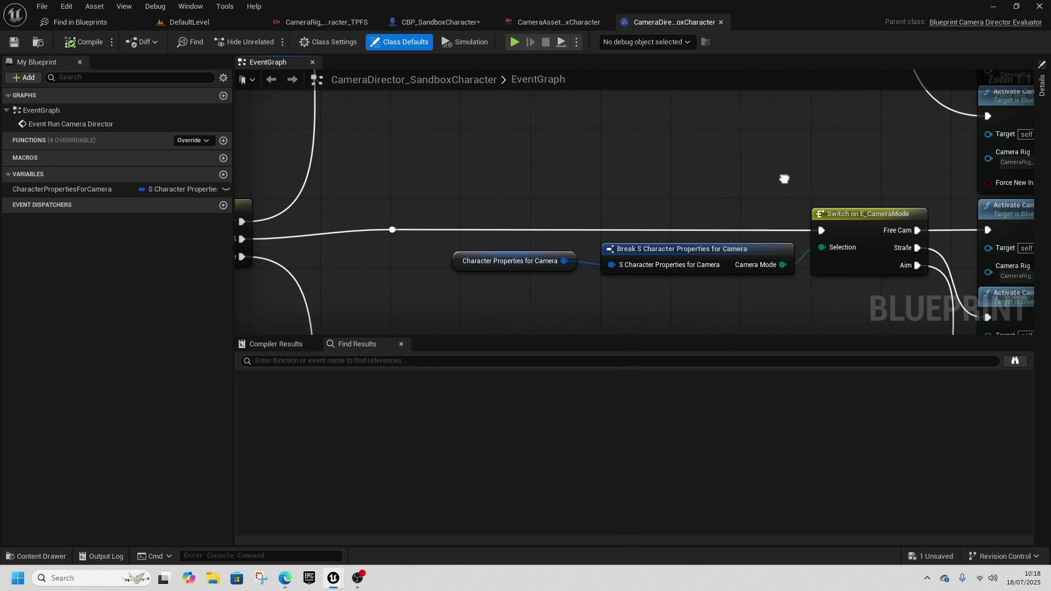
Step: Paste a copy of the Activate Camera Rig node and move it toward the start of the director's event graph
{"action": "scroll", "coordinate": [494, 211], "scroll_direction": "down", "scroll_amount": 3}
{"action": "right_click_drag", "start_coordinate": [494, 211], "coordinate": [994, 333]}
{"action": "right_click_drag", "start_coordinate": [702, 249], "coordinate": [544, 298]}
{"action": "right_click_drag", "start_coordinate": [847, 185], "coordinate": [580, 258]}
{"action": "left_click", "coordinate": [752, 183]}
{"action": "key", "text": "ctrl+v"}
{"action": "left_click_drag", "start_coordinate": [681, 281], "coordinate": [284, 262]}
{"action": "right_click_drag", "start_coordinate": [284, 263], "coordinate": [727, 290]}
{"action": "left_click_drag", "start_coordinate": [727, 290], "coordinate": [498, 115]}
Step: Move the event chain away from the Sequence node and connect the Set node's execution output to the copied Activate Camera Rig node
{"action": "right_click_drag", "start_coordinate": [502, 260], "coordinate": [823, 302]}
{"action": "scroll", "coordinate": [677, 301], "scroll_direction": "down", "scroll_amount": 2}
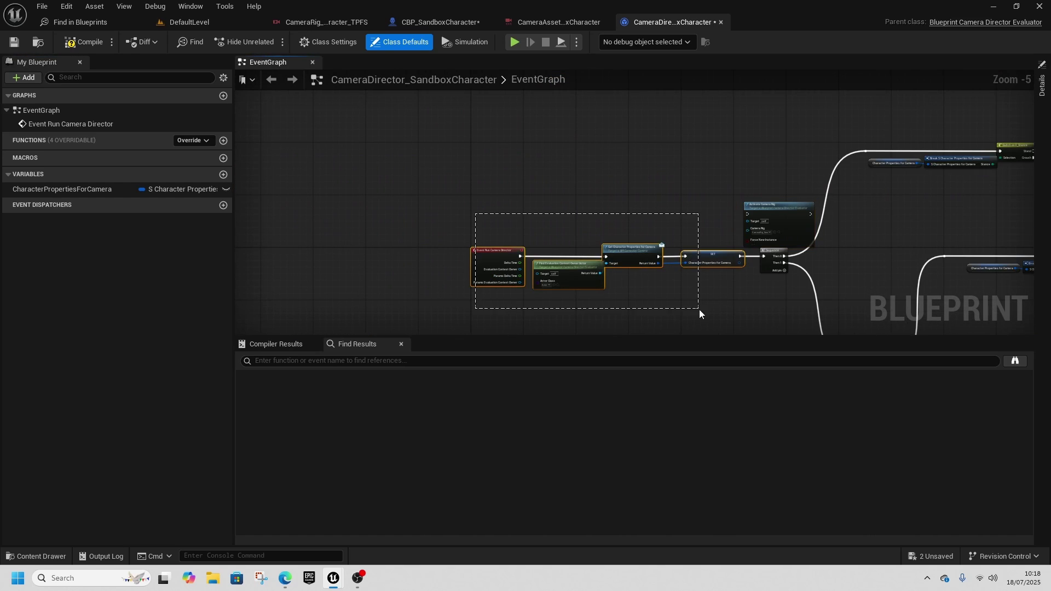
{"action": "left_click_drag", "start_coordinate": [718, 261], "coordinate": [490, 257]}
{"action": "left_click_drag", "start_coordinate": [767, 209], "coordinate": [613, 239]}
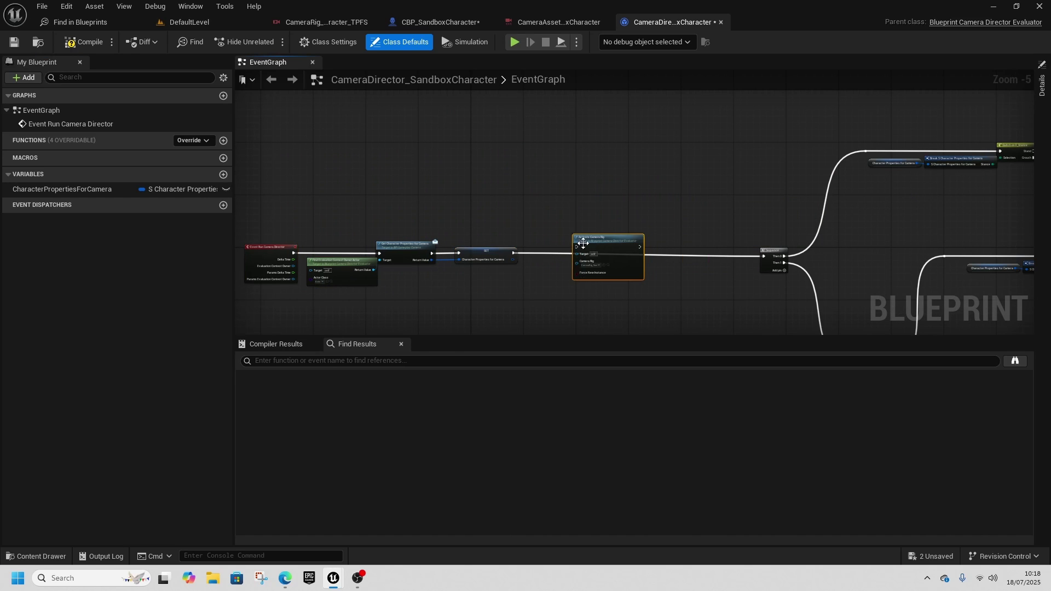
{"action": "scroll", "coordinate": [564, 257], "scroll_direction": "up", "scroll_amount": 2}
{"action": "left_click_drag", "start_coordinate": [489, 251], "coordinate": [614, 239]}
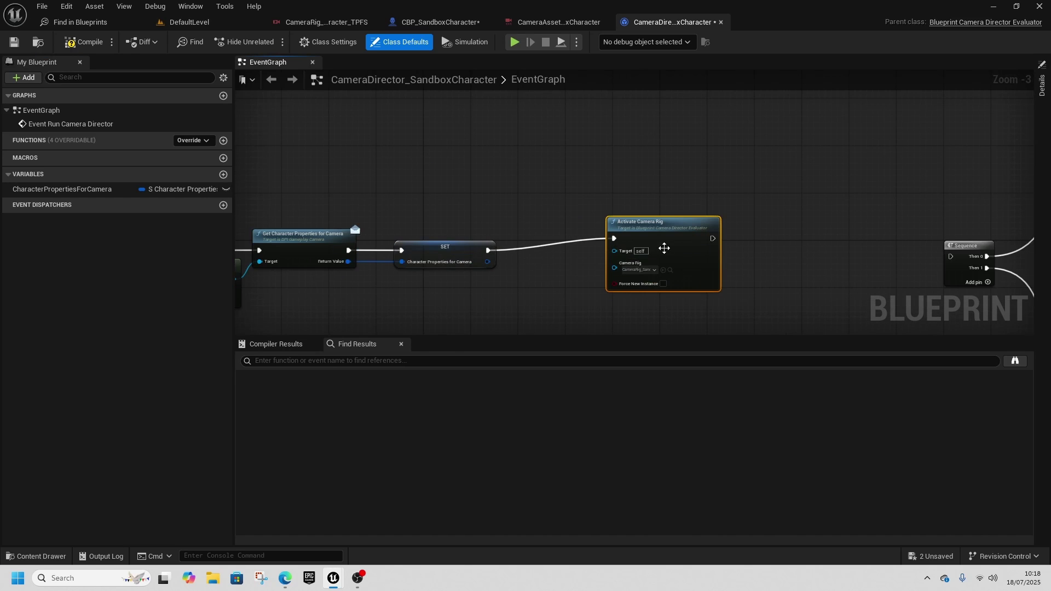
Step: Set the copied Activate Camera Rig node's Camera Rig to CameraRig_SandboxCharacter_TPFS and compile the director blueprint
{"action": "scroll", "coordinate": [600, 298], "scroll_direction": "up", "scroll_amount": 2}
{"action": "left_click", "coordinate": [618, 283]}
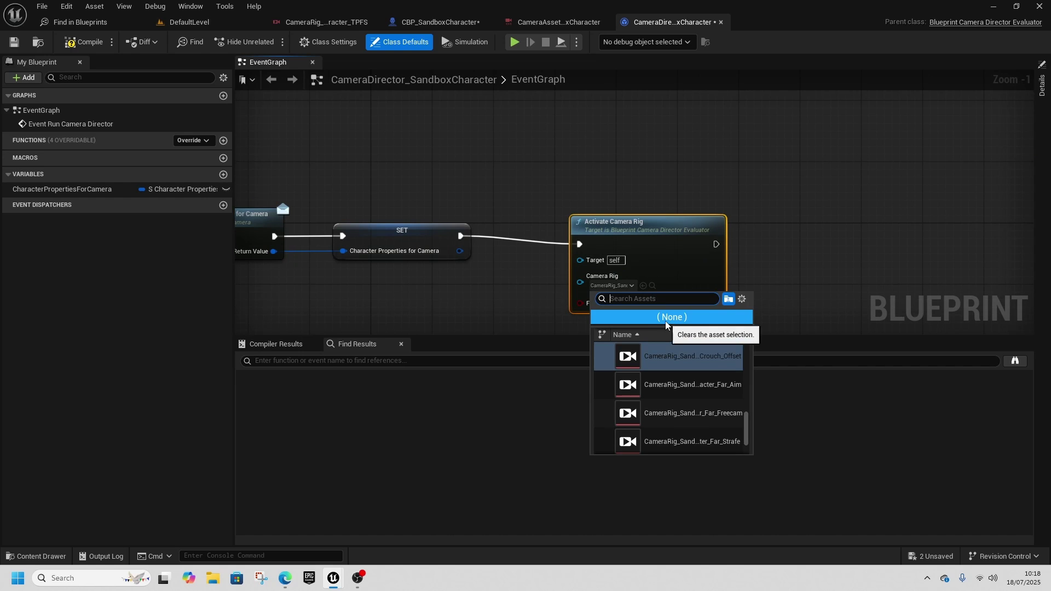
{"action": "type", "text": "tp"}
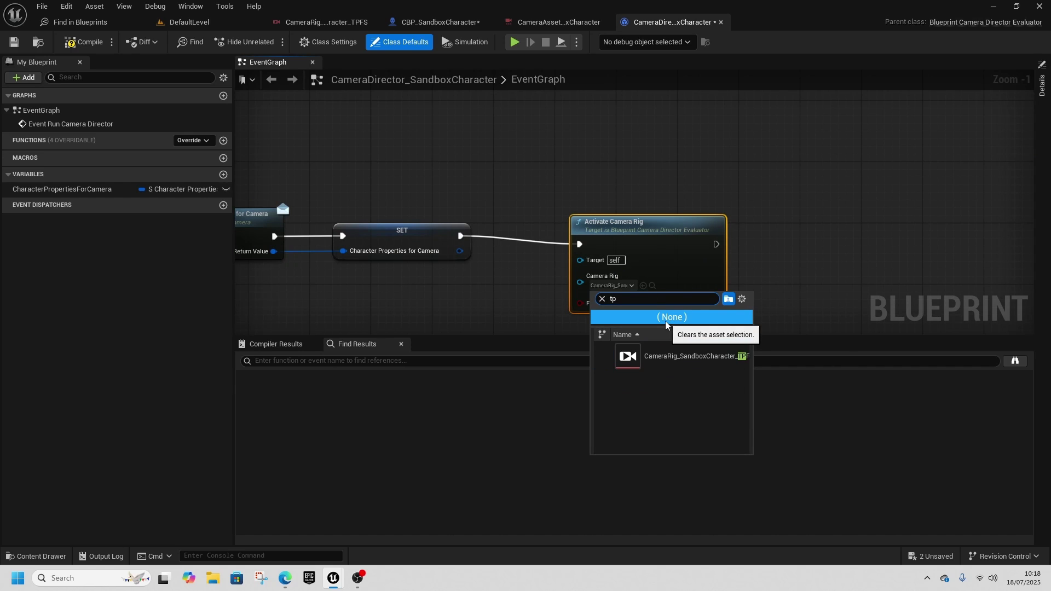
{"action": "left_click", "coordinate": [713, 350]}
{"action": "left_click", "coordinate": [98, 39]}
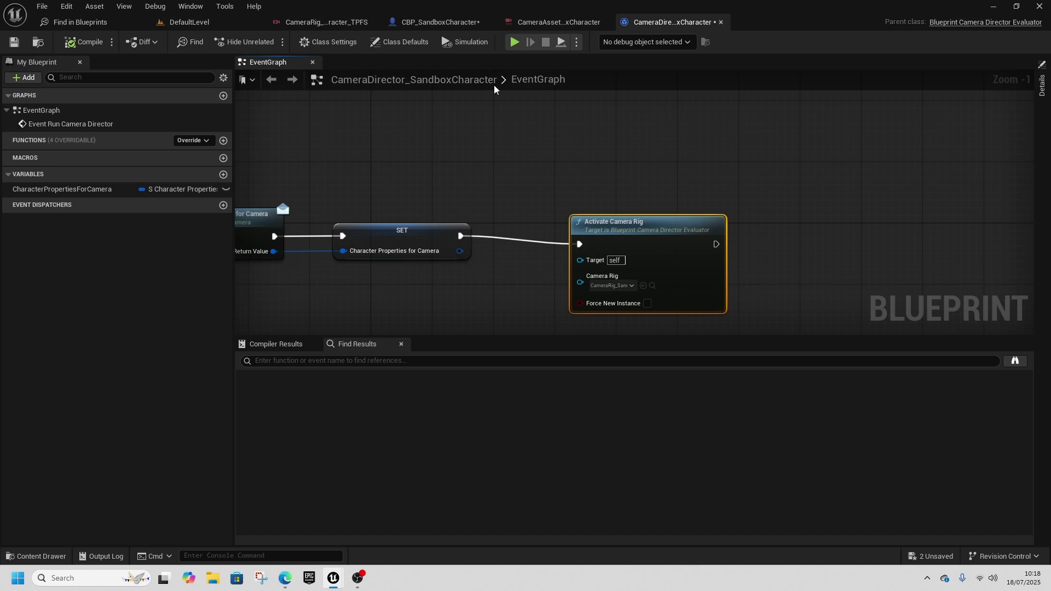
Step: Look over the level and the character blueprint, and save the CameraDirector_SandboxCharacter blueprint
{"action": "left_click", "coordinate": [197, 22]}
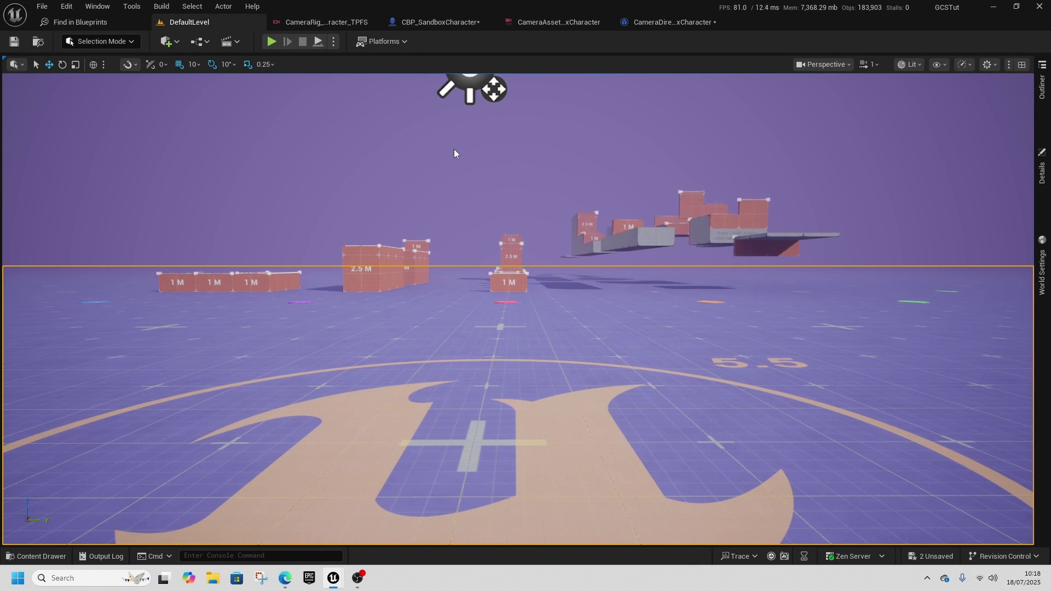
{"action": "left_click", "coordinate": [440, 22]}
{"action": "mouse_move", "coordinate": [496, 239]}
{"action": "right_mouse_down"}
{"action": "mouse_move", "coordinate": [575, 306]}
{"action": "mouse_move", "coordinate": [495, 240]}
{"action": "right_mouse_up"}
{"action": "left_click", "coordinate": [671, 22]}
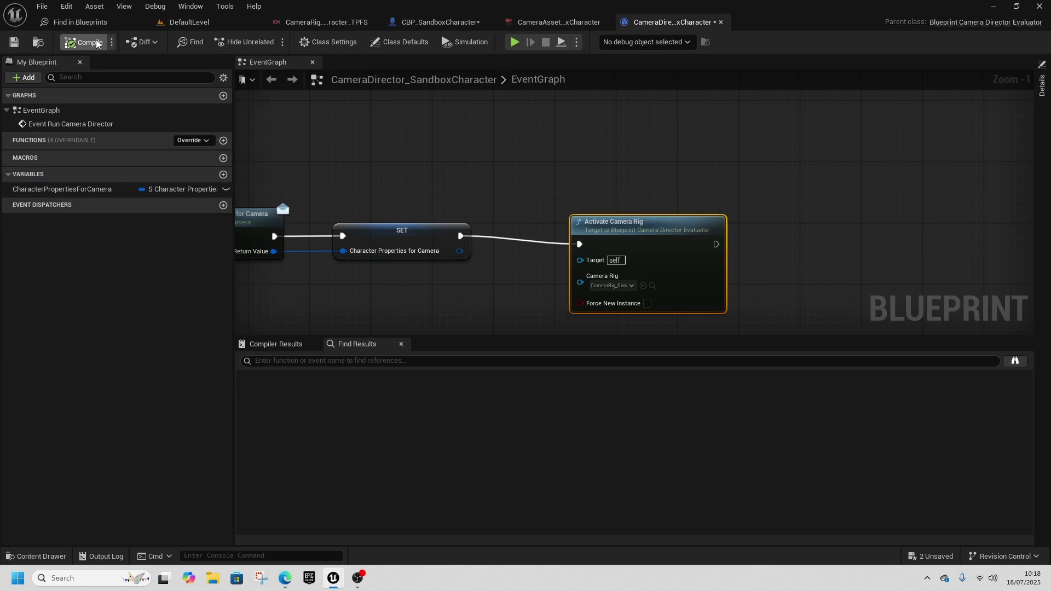
{"action": "left_click", "coordinate": [14, 42]}
Step: Reselect head as the GameplayCamera's parent socket in CBP_SandboxCharacter and compile the blueprint
{"action": "left_click", "coordinate": [444, 24]}
{"action": "left_click", "coordinate": [885, 231]}
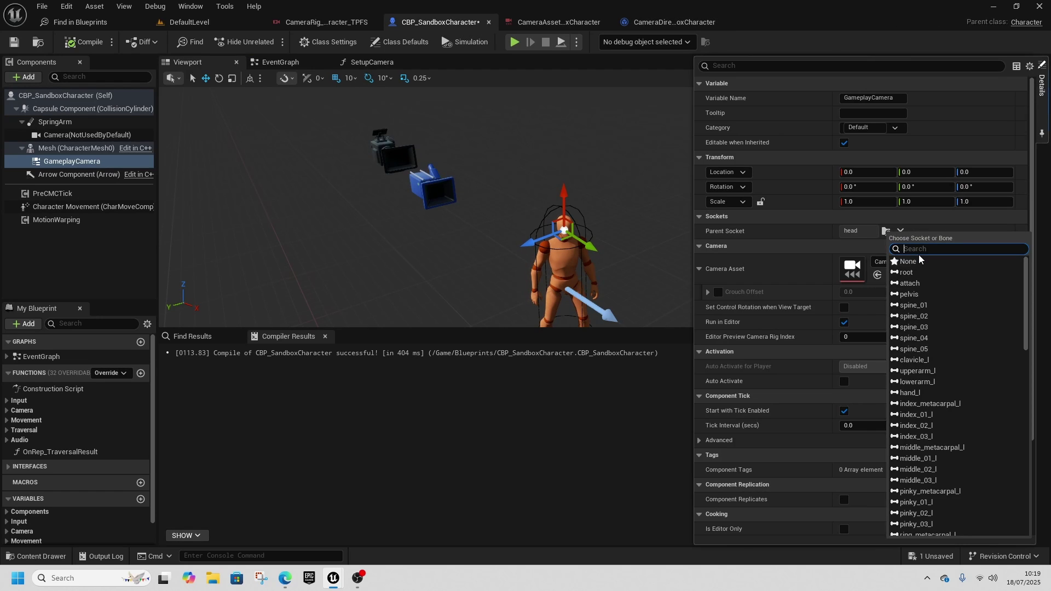
{"action": "type", "text": "head"}
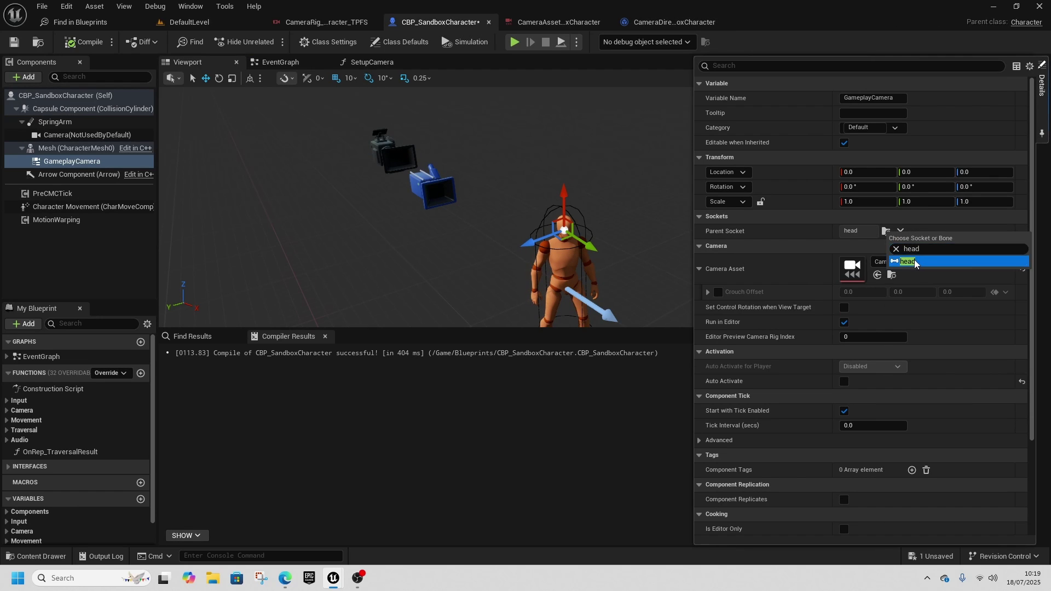
{"action": "left_click", "coordinate": [910, 261]}
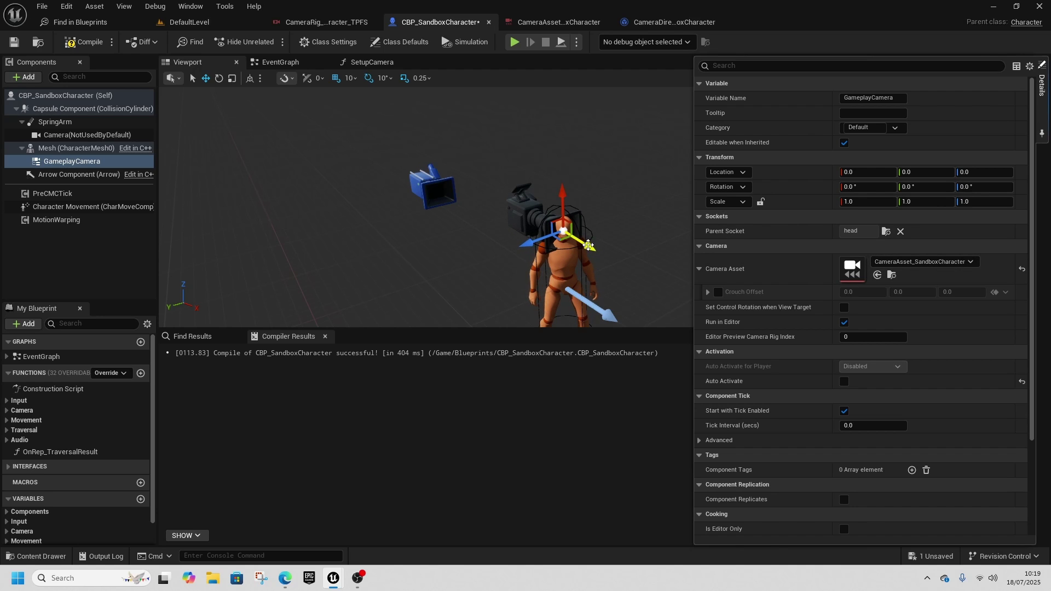
{"action": "left_click", "coordinate": [70, 44]}
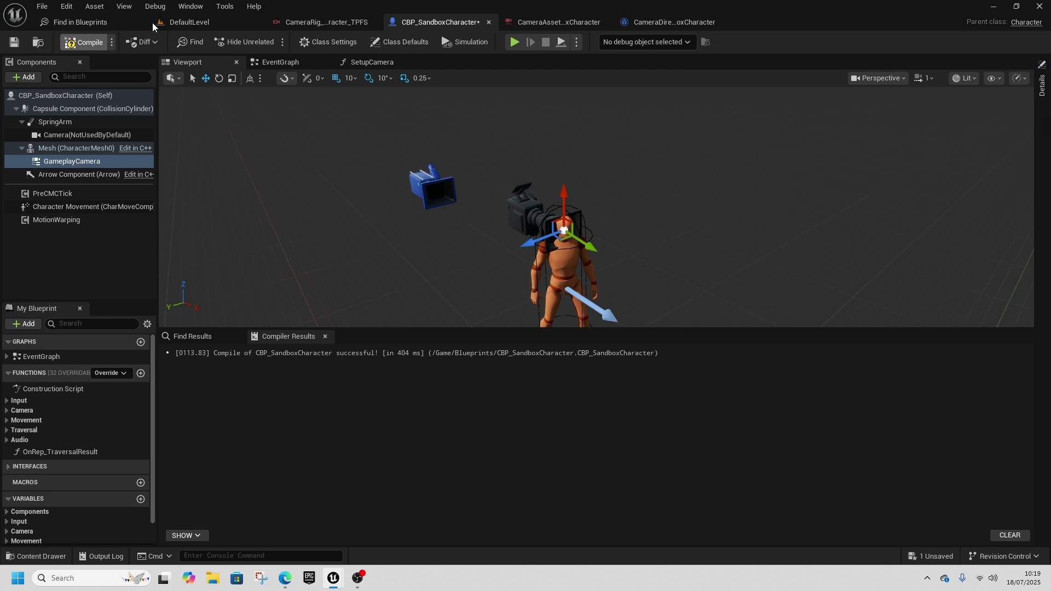
Step: Play DefaultLevel, test the first-person view by walking and jumping around the orange blocks, and stop the session
{"action": "left_click", "coordinate": [182, 23]}
{"action": "key", "text": "alt+p"}
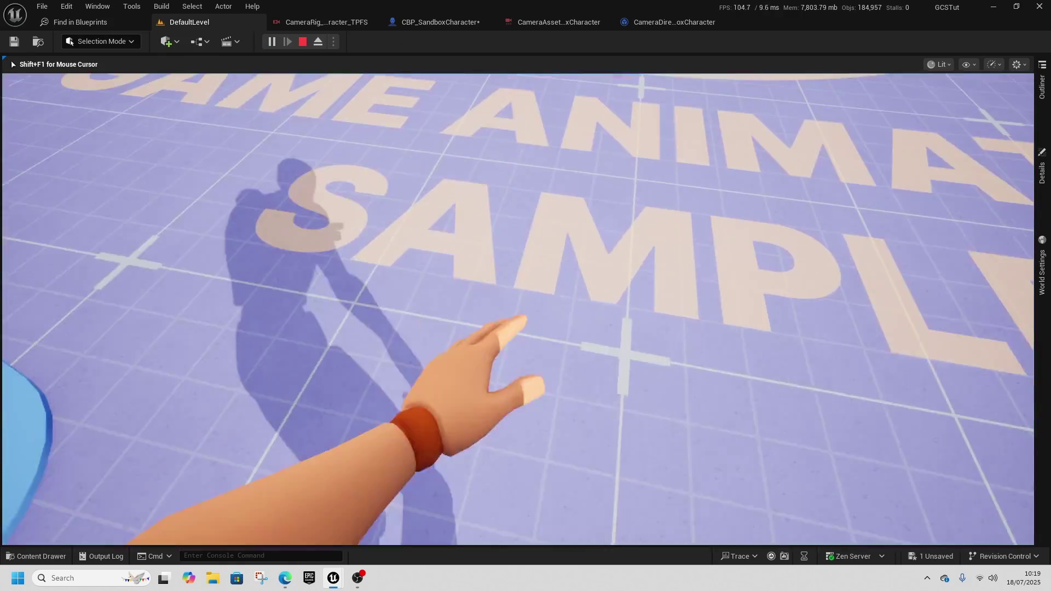
{"action": "key", "text": "w"}
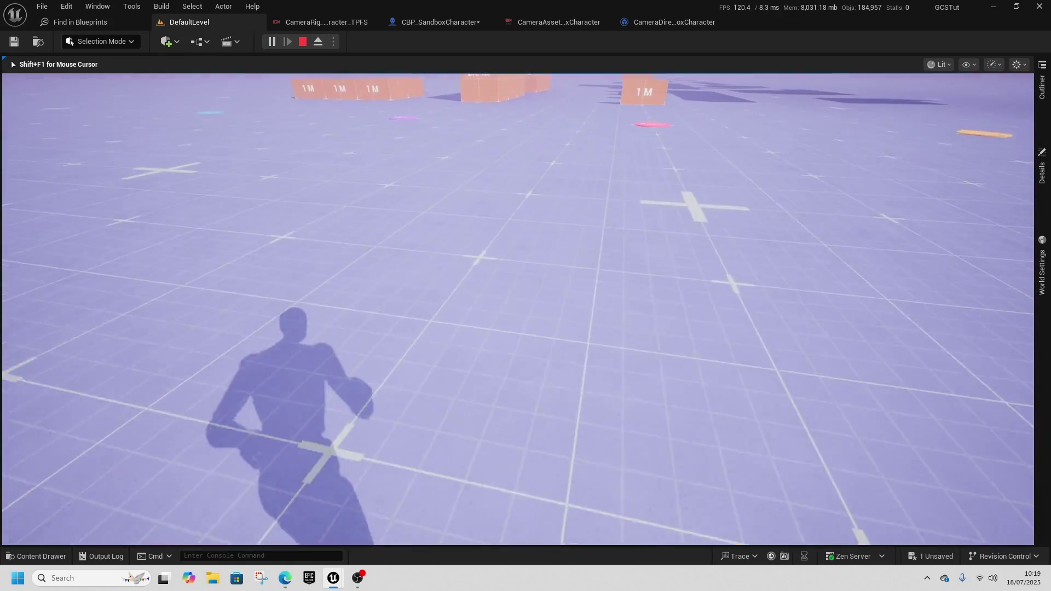
{"action": "key", "text": "w"}
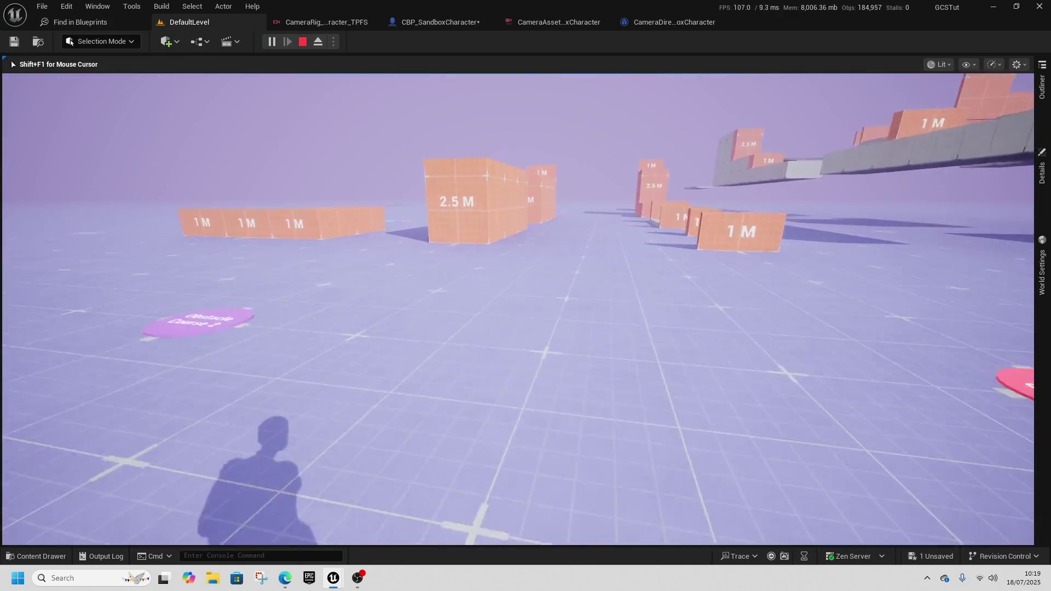
{"action": "key", "text": "w"}
{"action": "key", "text": "space"}
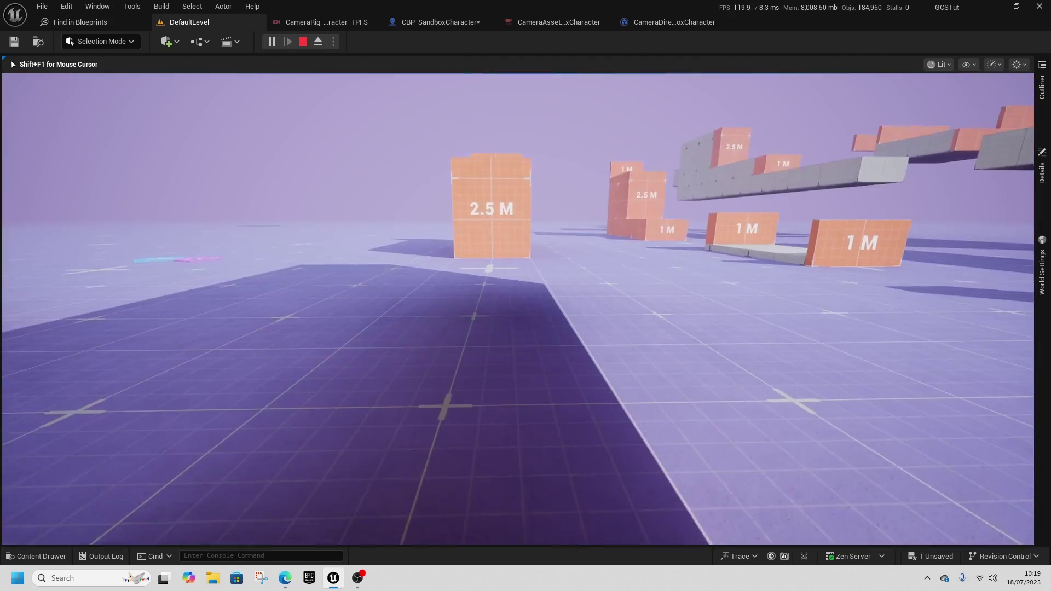
{"action": "key", "text": "s"}
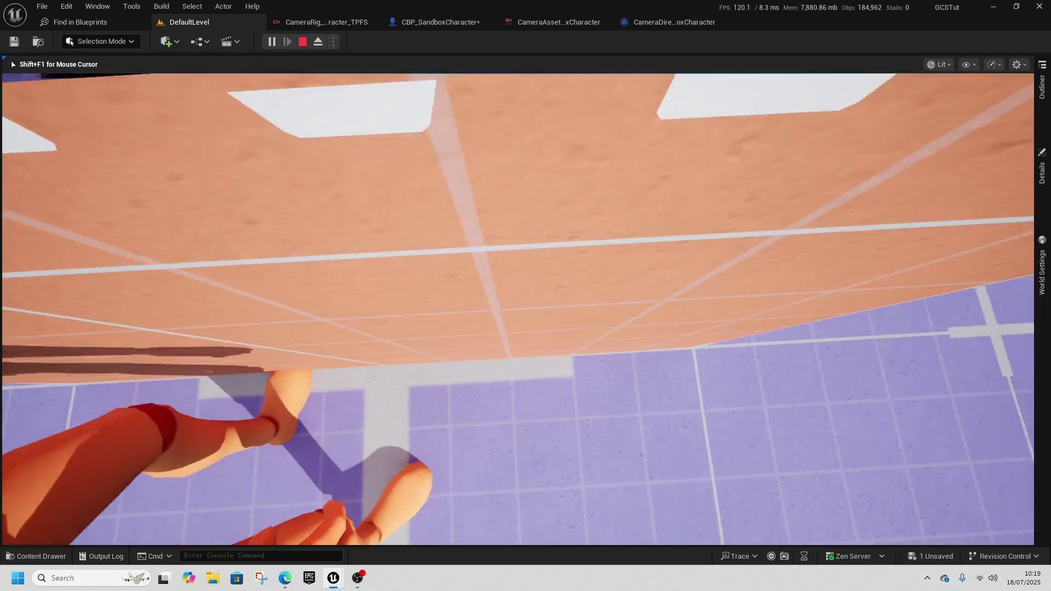
{"action": "key", "text": "s"}
{"action": "key", "text": "w"}
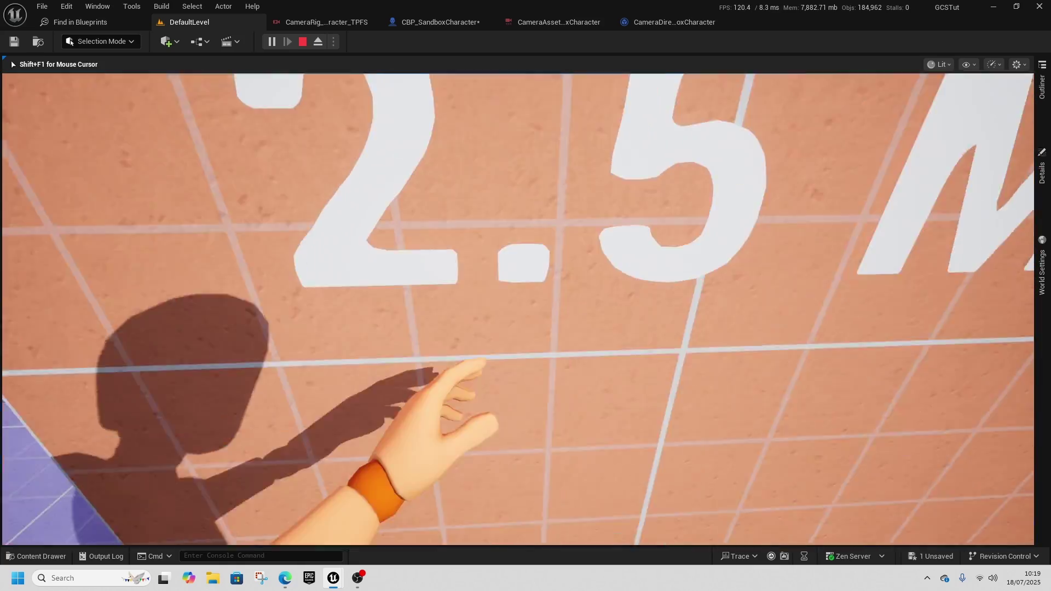
{"action": "key", "text": "F8"}
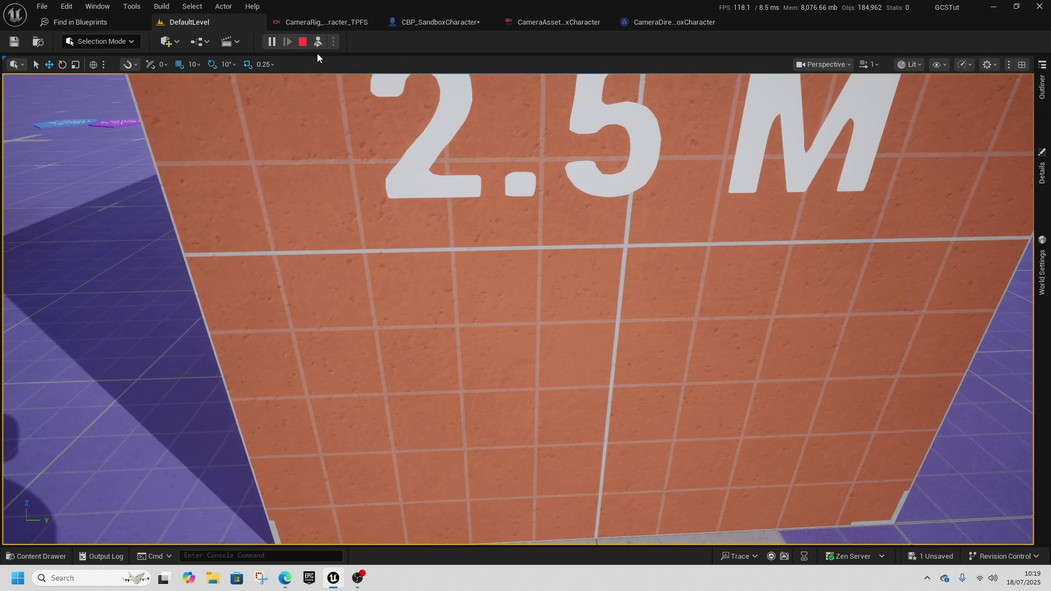
{"action": "left_click", "coordinate": [303, 43]}
Step: In CBP_SandboxCharacter's SetupCamera function, disconnect the persistent global and base camera rig nodes from Activate Camera for Player Controller and compile
{"action": "left_click", "coordinate": [662, 23]}
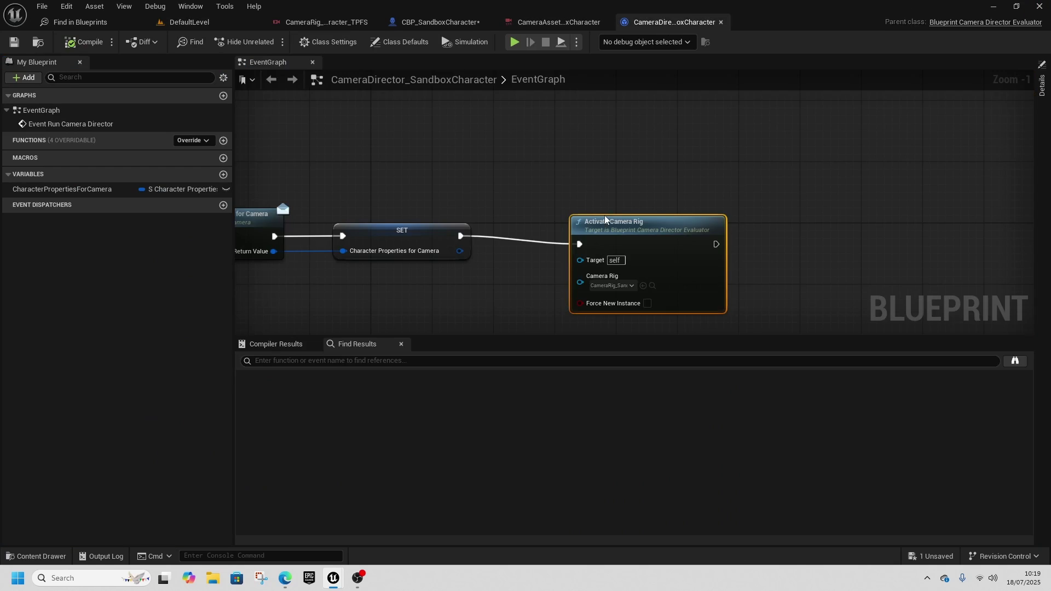
{"action": "right_click_drag", "start_coordinate": [587, 216], "coordinate": [711, 200]}
{"action": "left_click", "coordinate": [412, 24]}
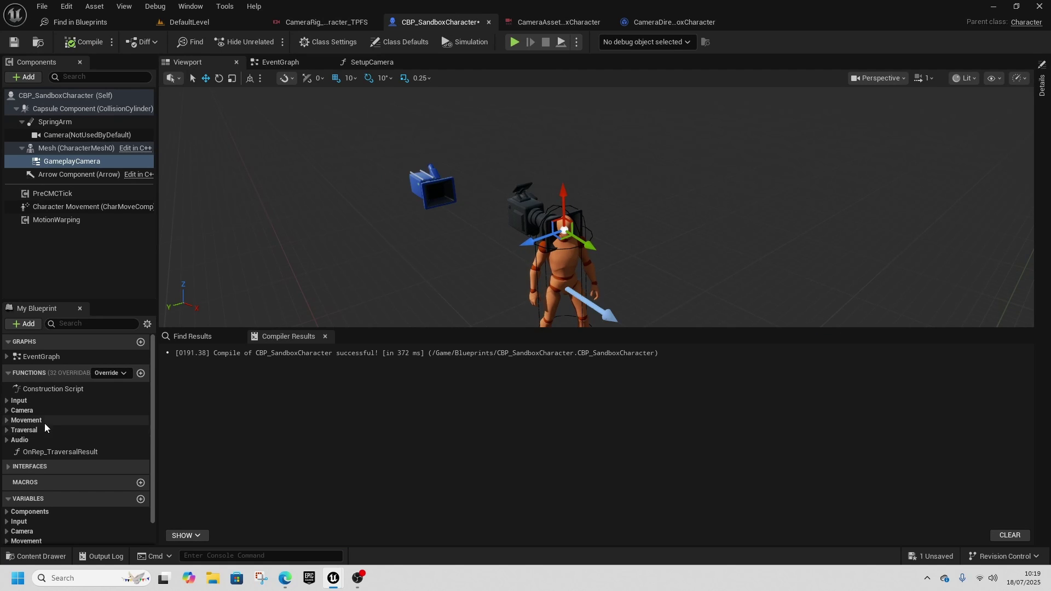
{"action": "left_click", "coordinate": [7, 357]}
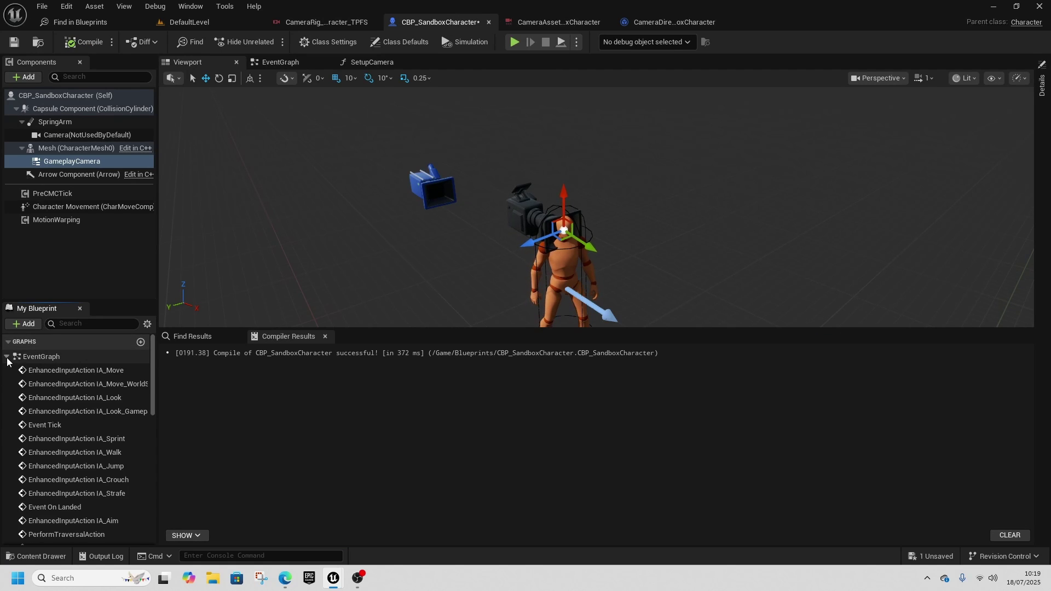
{"action": "left_click", "coordinate": [6, 357]}
{"action": "left_click", "coordinate": [10, 411]}
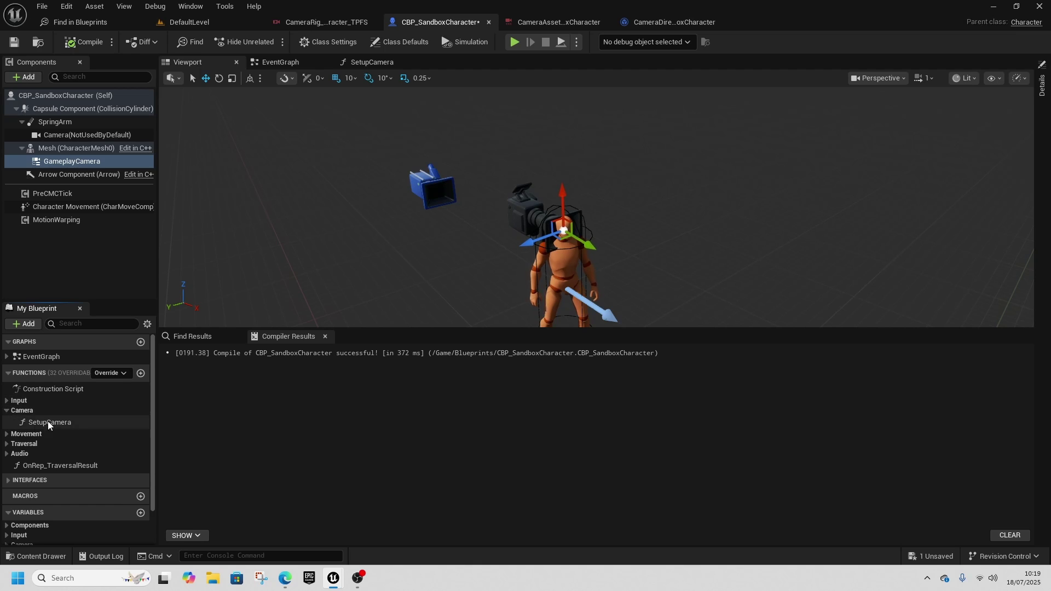
{"action": "double_click", "coordinate": [48, 422]}
{"action": "left_click_drag", "start_coordinate": [495, 196], "coordinate": [630, 211]}
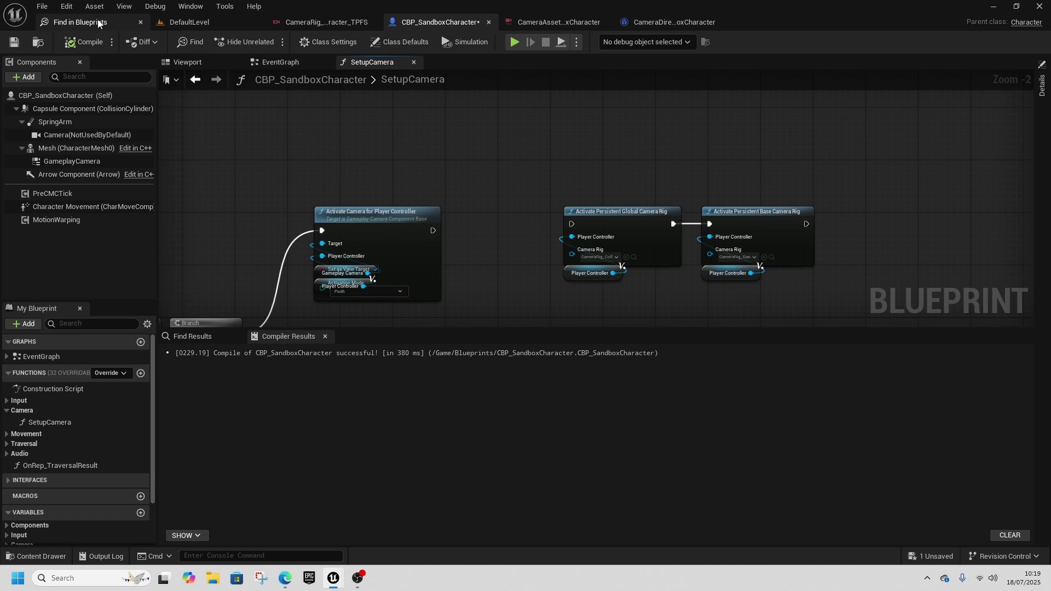
Step: Play DefaultLevel from a spot picked in the scene to test the camera without the persistent rigs
{"action": "left_click", "coordinate": [188, 22]}
{"action": "right_click_drag", "start_coordinate": [357, 240], "coordinate": [357, 263]}
{"action": "right_click", "coordinate": [498, 201]}
{"action": "left_click", "coordinate": [543, 552]}
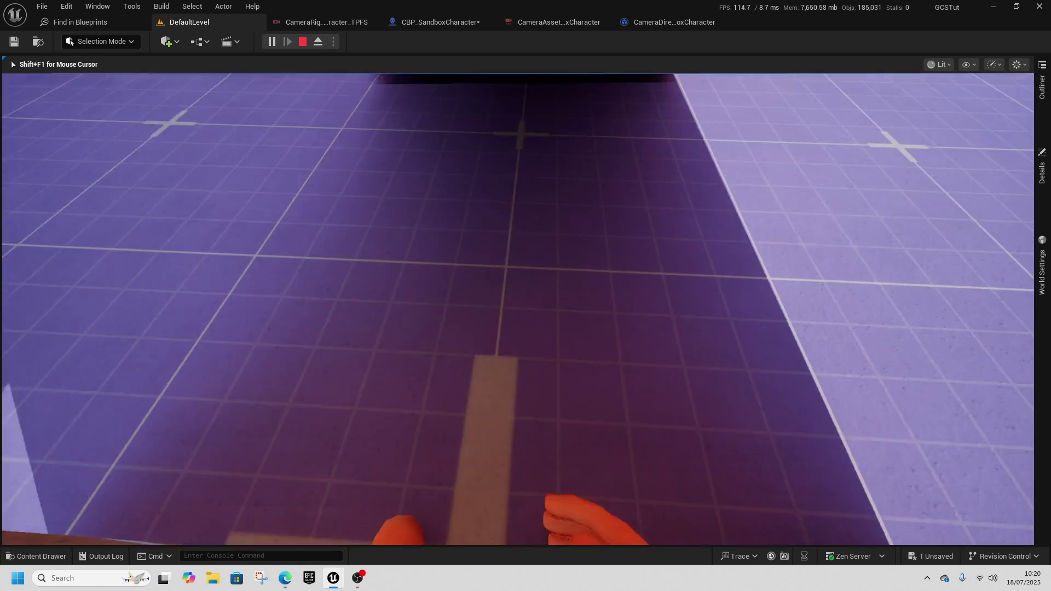
Step: Leave the play session and set the Capsule Component's Capsule Radius to 50 in CBP_SandboxCharacter
{"action": "key", "text": "F8"}
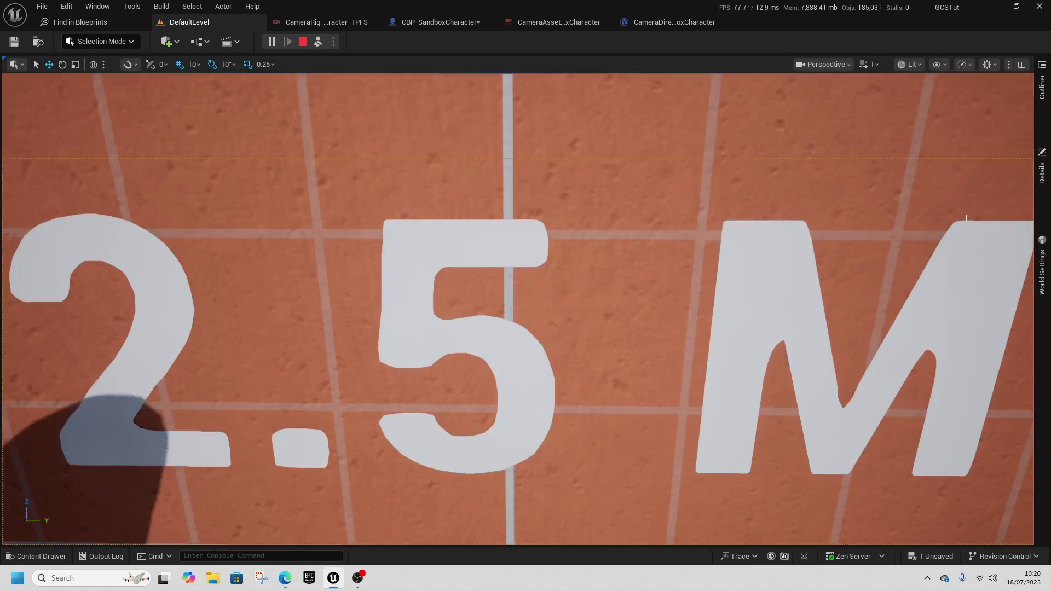
{"action": "left_click", "coordinate": [430, 23]}
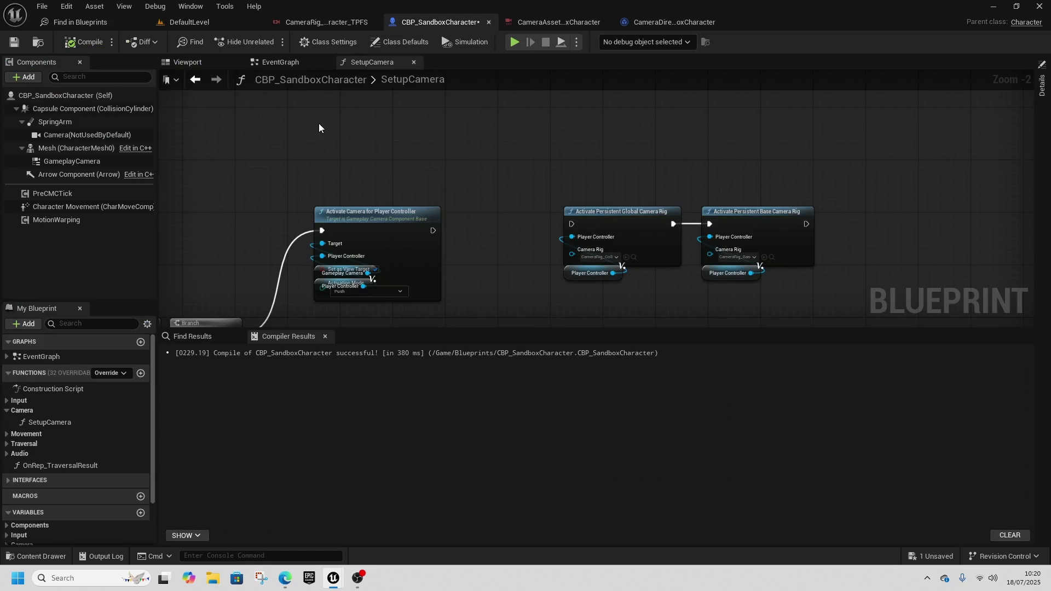
{"action": "left_click", "coordinate": [85, 149]}
{"action": "left_click", "coordinate": [1041, 85]}
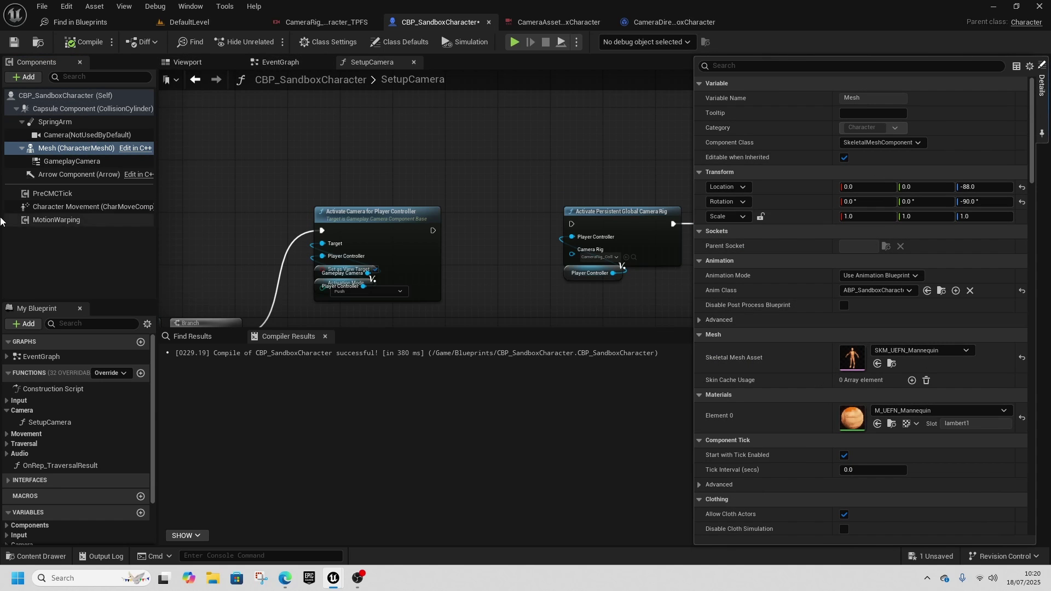
{"action": "left_click", "coordinate": [93, 109]}
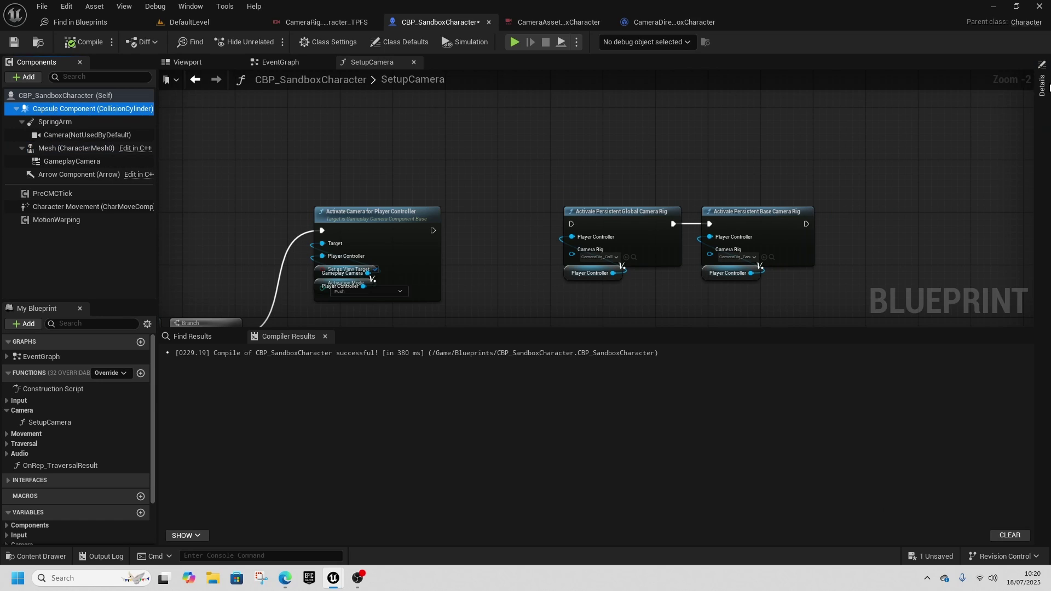
{"action": "left_click", "coordinate": [1042, 86]}
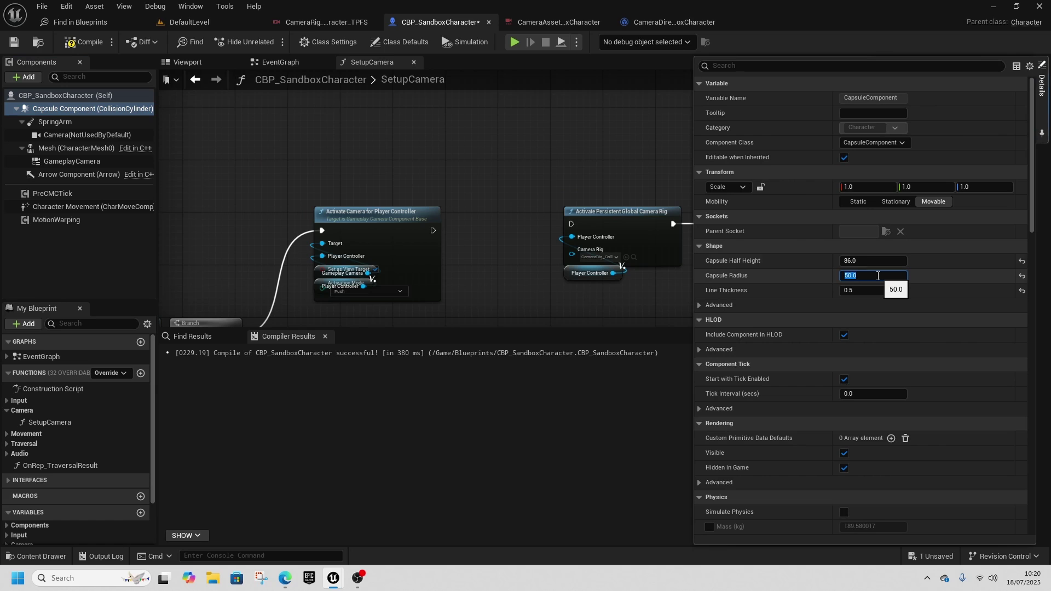
{"action": "left_click", "coordinate": [265, 66]}
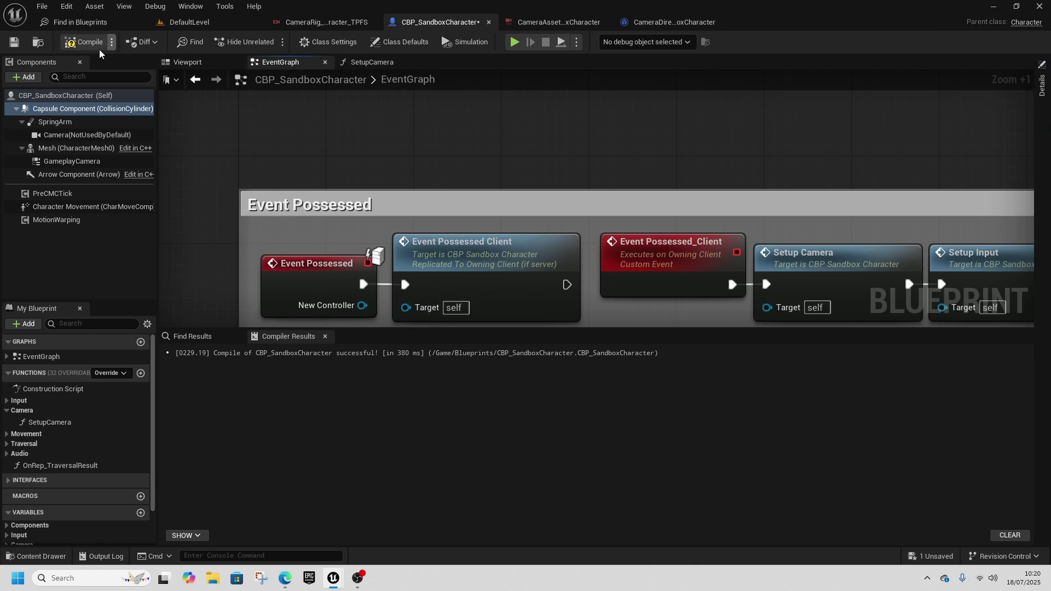
Step: Play DefaultLevel from the foot of the 2.5 M block to test the camera close to the wall, and end the session
{"action": "left_click", "coordinate": [186, 23]}
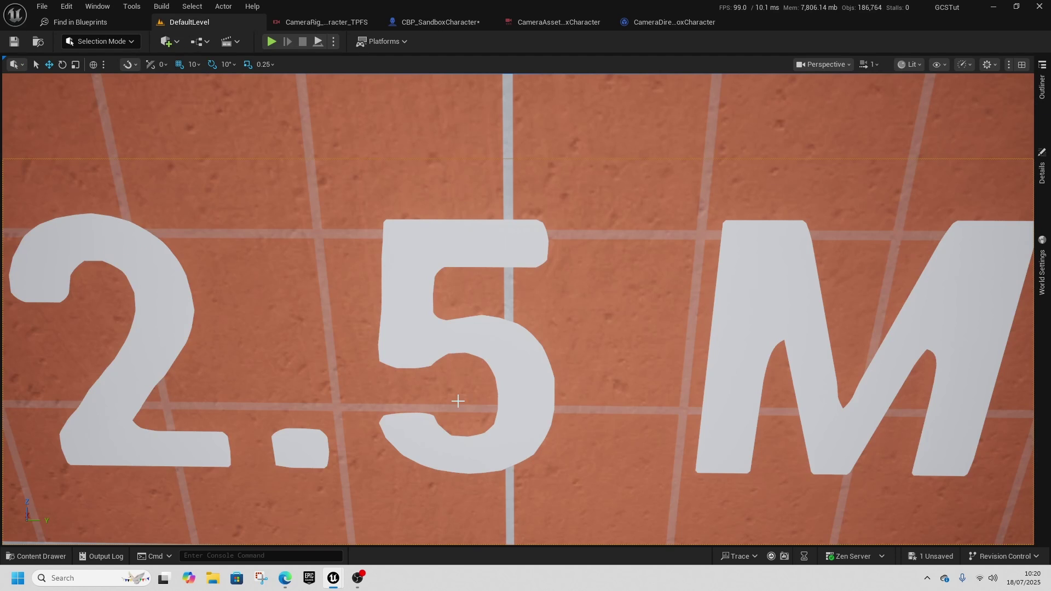
{"action": "right_click", "coordinate": [534, 534]}
{"action": "left_click", "coordinate": [559, 532]}
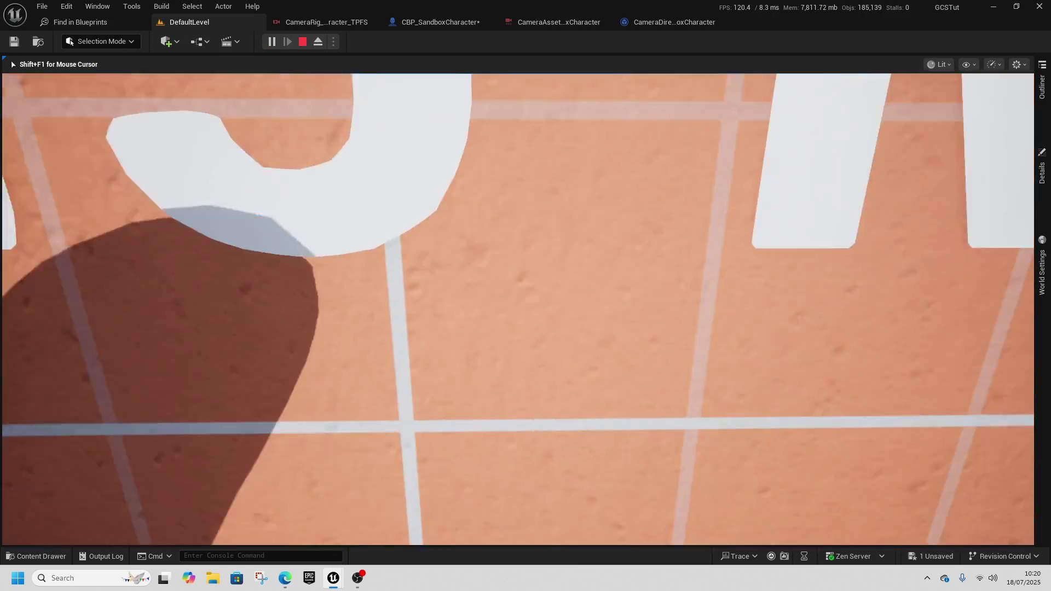
{"action": "key", "text": "s"}
{"action": "key", "text": "F8"}
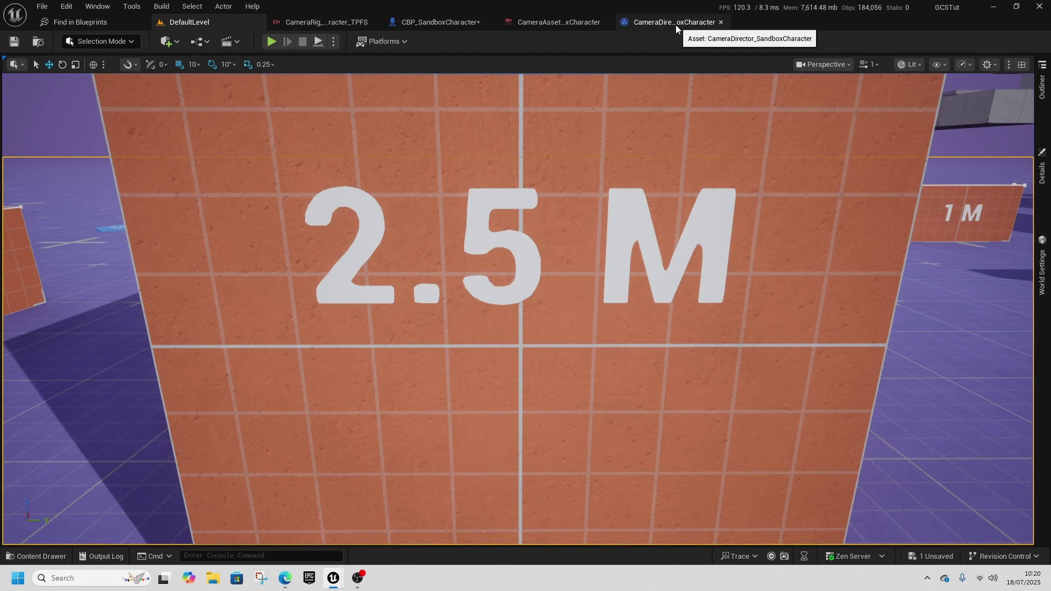
Step: Play the level again from a spot on the 2.5 M block to test the camera around its edges, and end the session
{"action": "mouse_move", "coordinate": [584, 331]}
{"action": "right_mouse_down"}
{"action": "mouse_move", "coordinate": [585, 180]}
{"action": "mouse_move", "coordinate": [584, 330]}
{"action": "right_mouse_up"}
{"action": "right_click", "coordinate": [596, 378]}
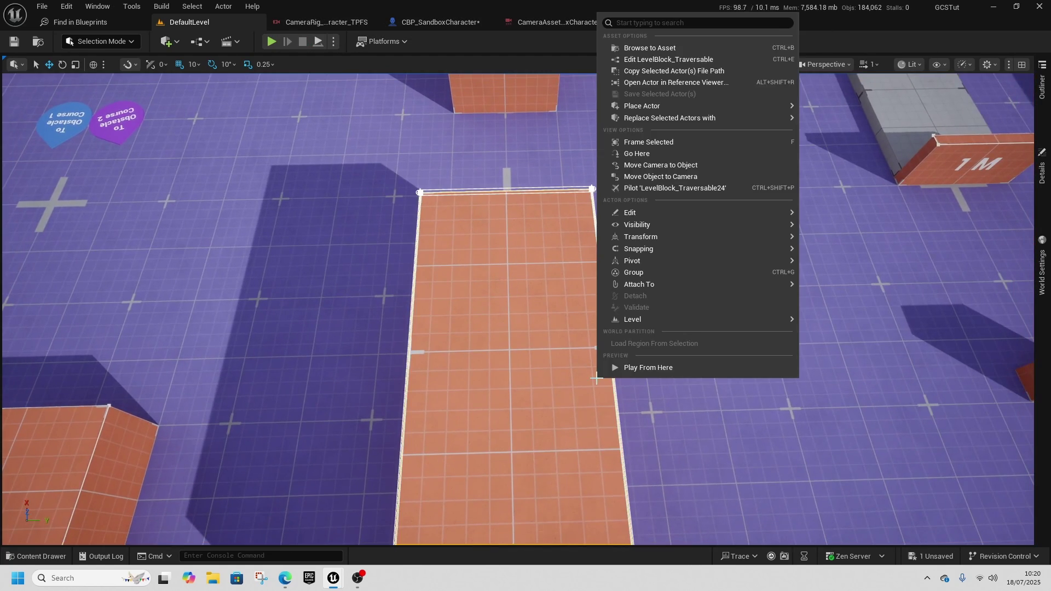
{"action": "left_click", "coordinate": [630, 365]}
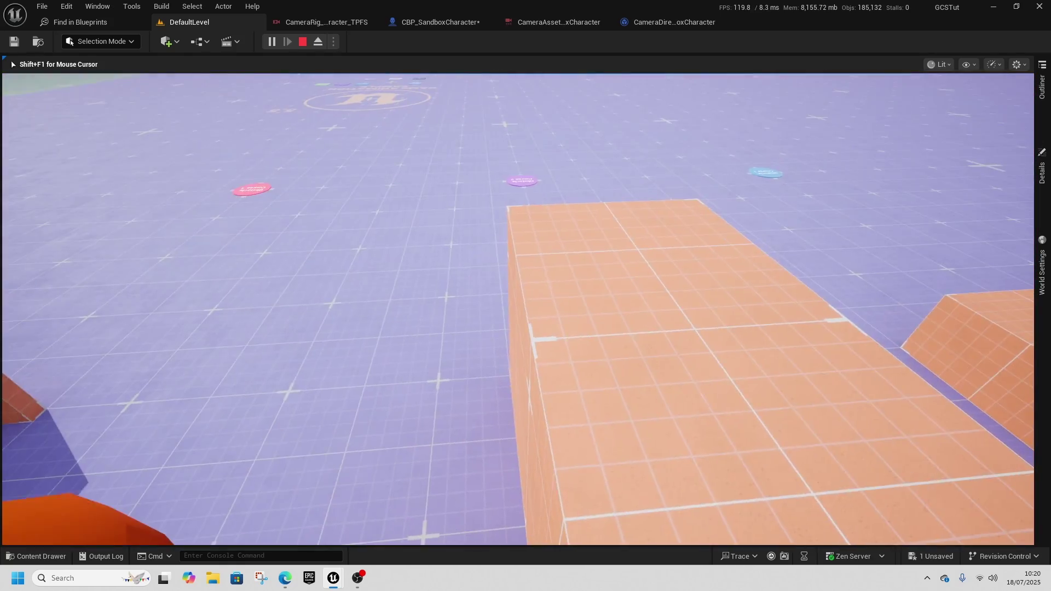
{"action": "key", "text": "F8"}
Step: Add a Capsule Collision component named Capsule under the Capsule Component in CBP_SandboxCharacter
{"action": "left_click", "coordinate": [440, 22]}
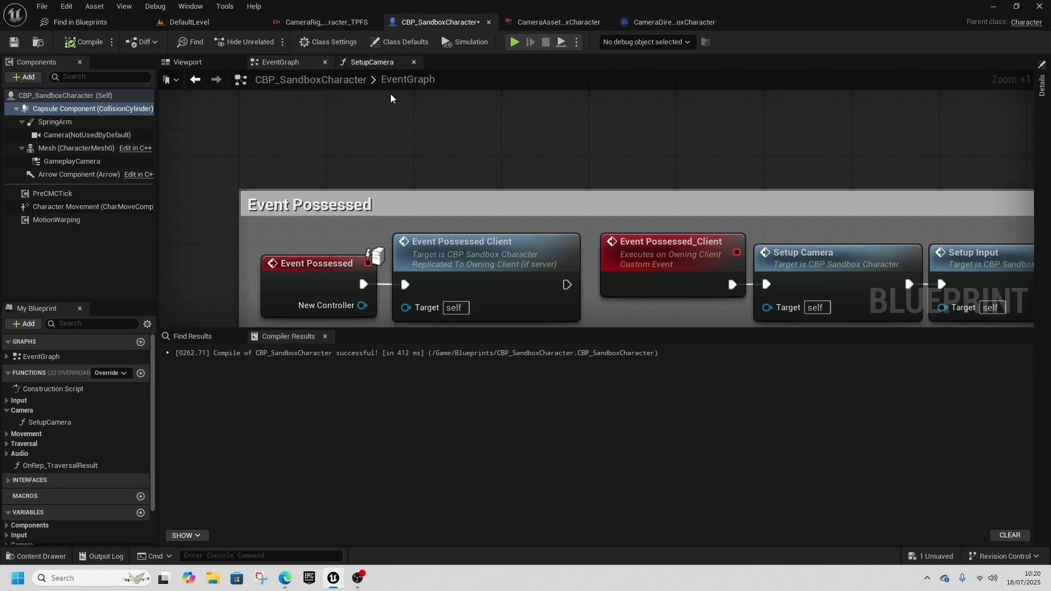
{"action": "left_click", "coordinate": [27, 78]}
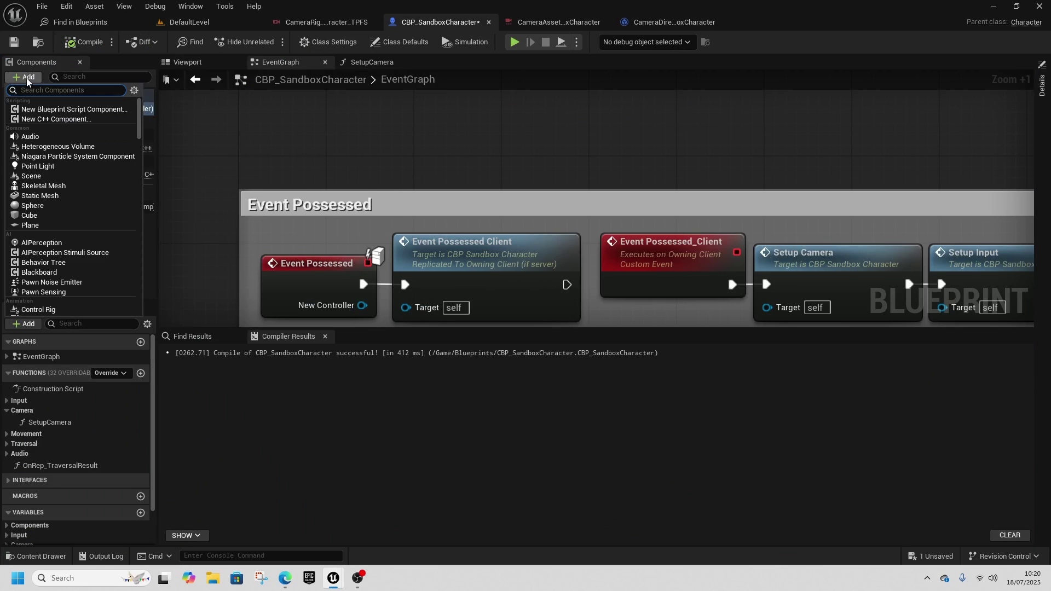
{"action": "type", "text": "caps"}
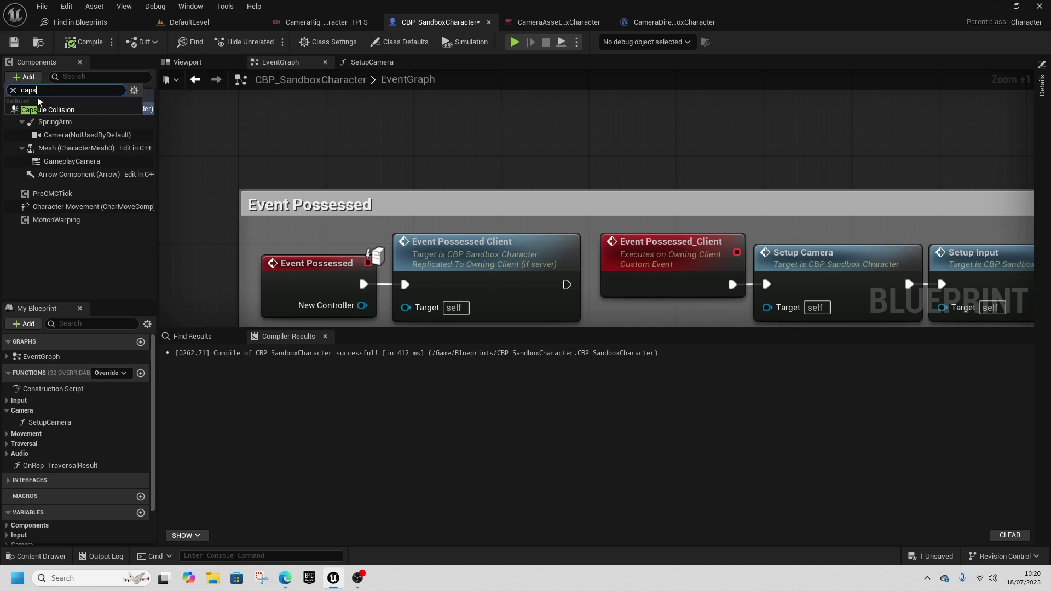
{"action": "left_click", "coordinate": [47, 108]}
{"action": "key", "text": "Return"}
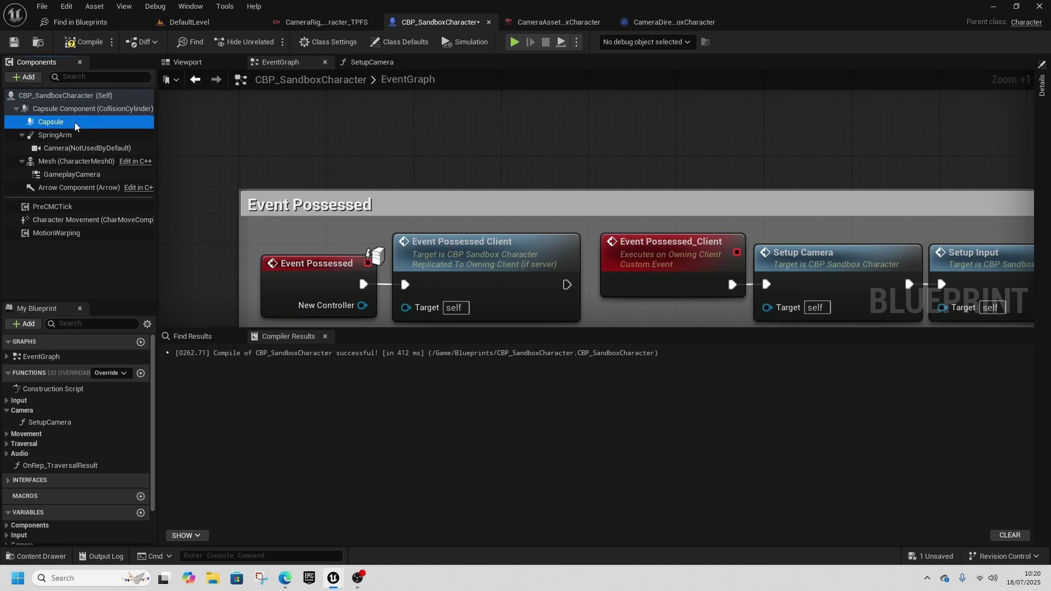
Step: Give the new Capsule a Custom collision preset that ignores Pawn and overlaps Traversable, and compile and save the blueprint
{"action": "left_click", "coordinate": [1042, 85]}
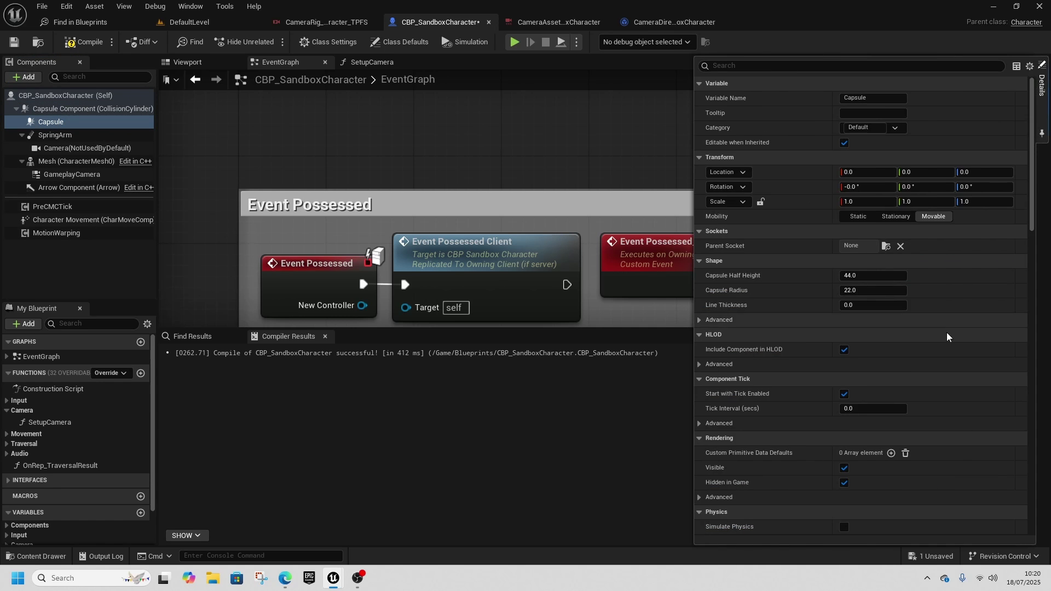
{"action": "scroll", "coordinate": [947, 333], "scroll_direction": "down", "scroll_amount": 10}
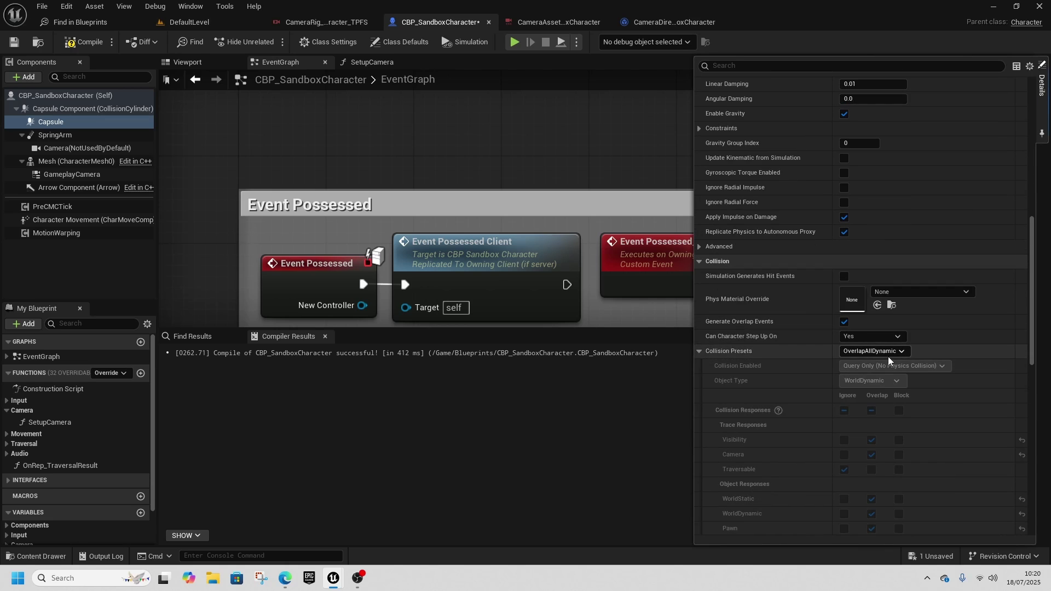
{"action": "scroll", "coordinate": [888, 356], "scroll_direction": "down", "scroll_amount": 3}
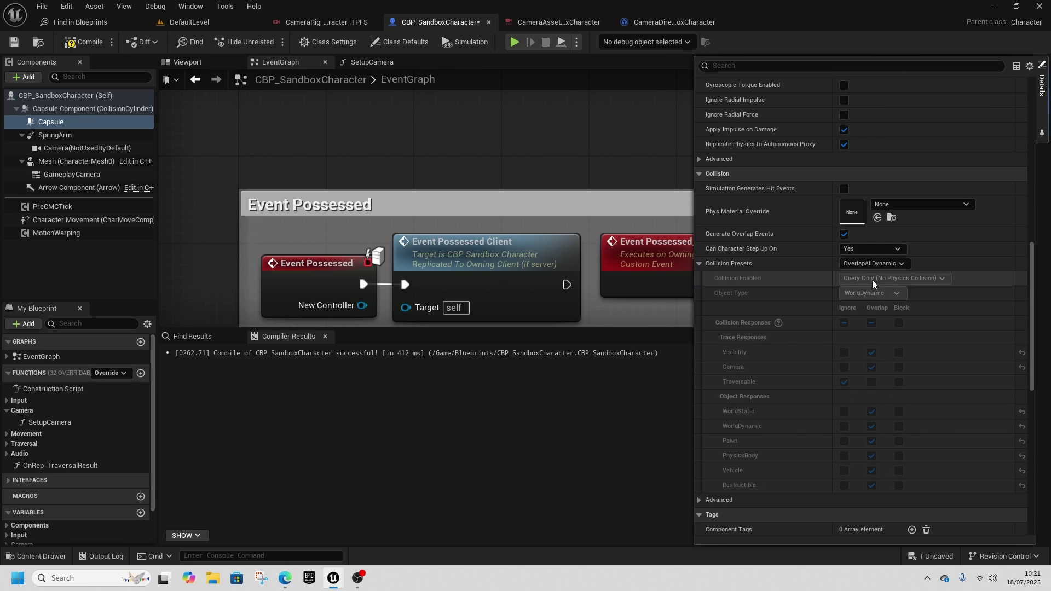
{"action": "left_click", "coordinate": [874, 263]}
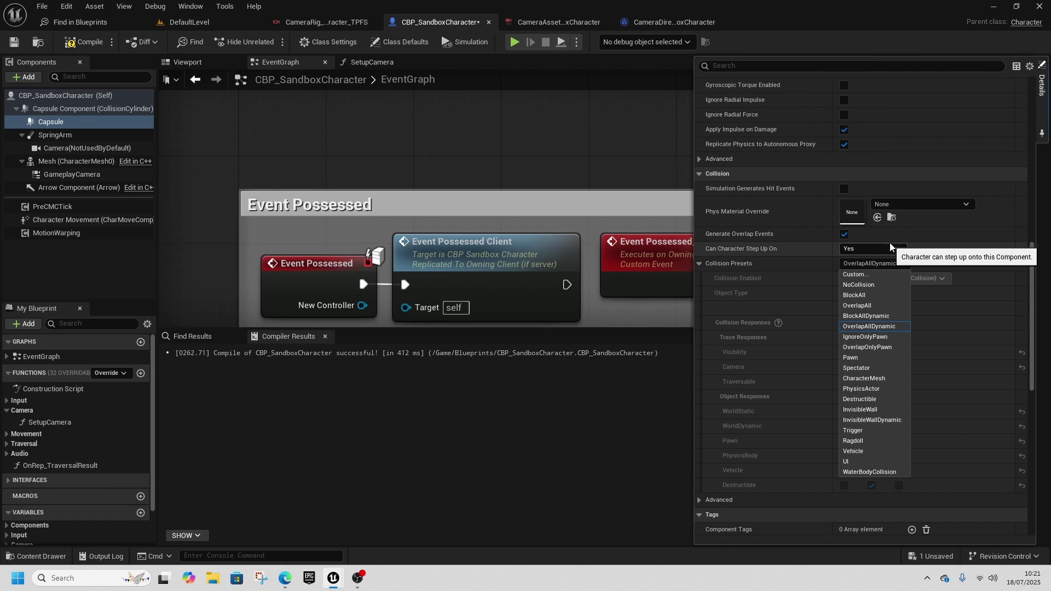
{"action": "left_click", "coordinate": [865, 275]}
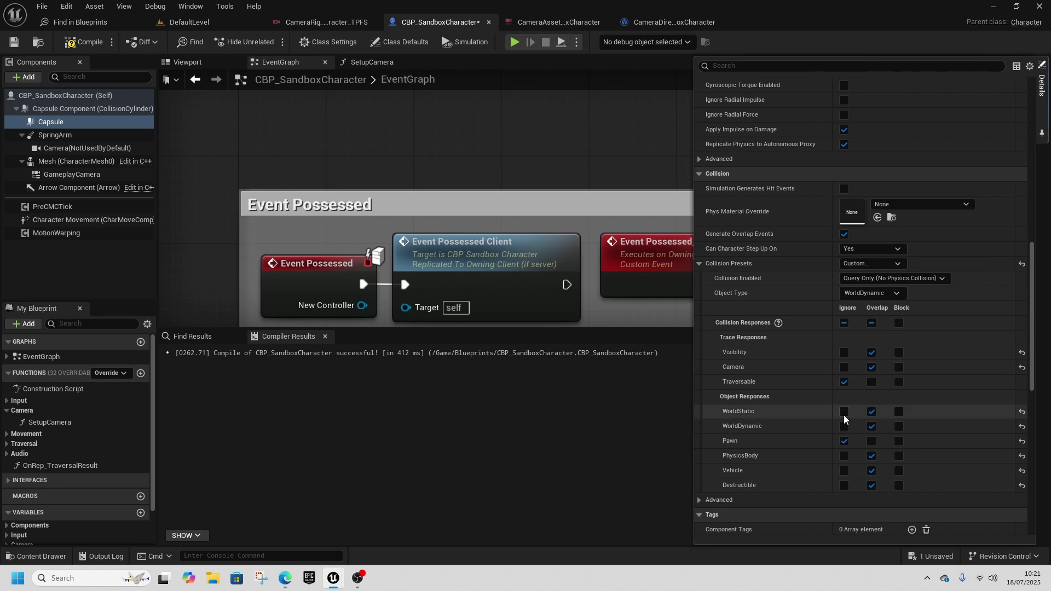
{"action": "left_click", "coordinate": [846, 439]}
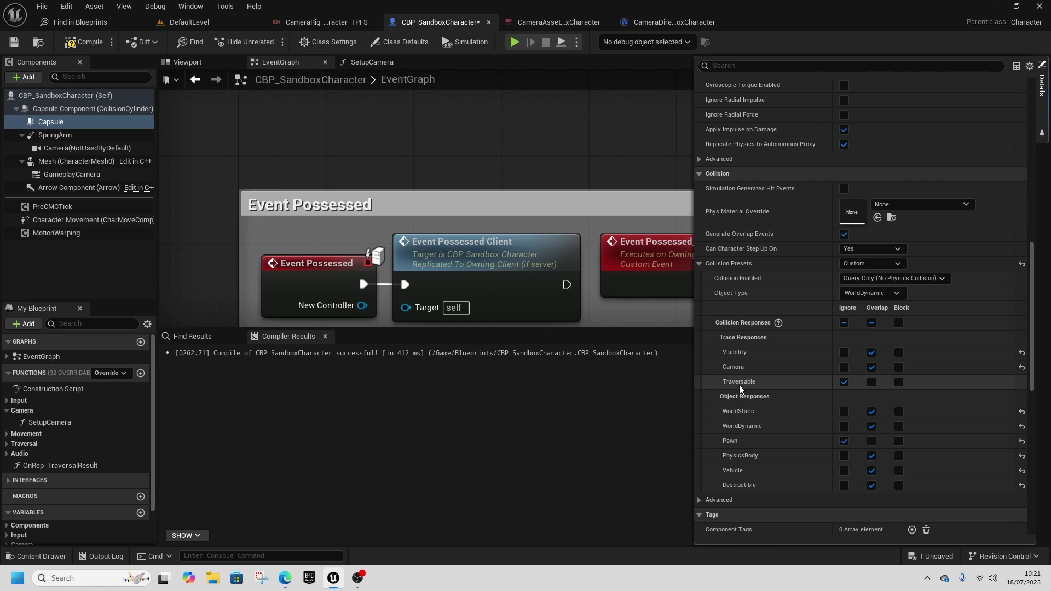
{"action": "left_click", "coordinate": [870, 383]}
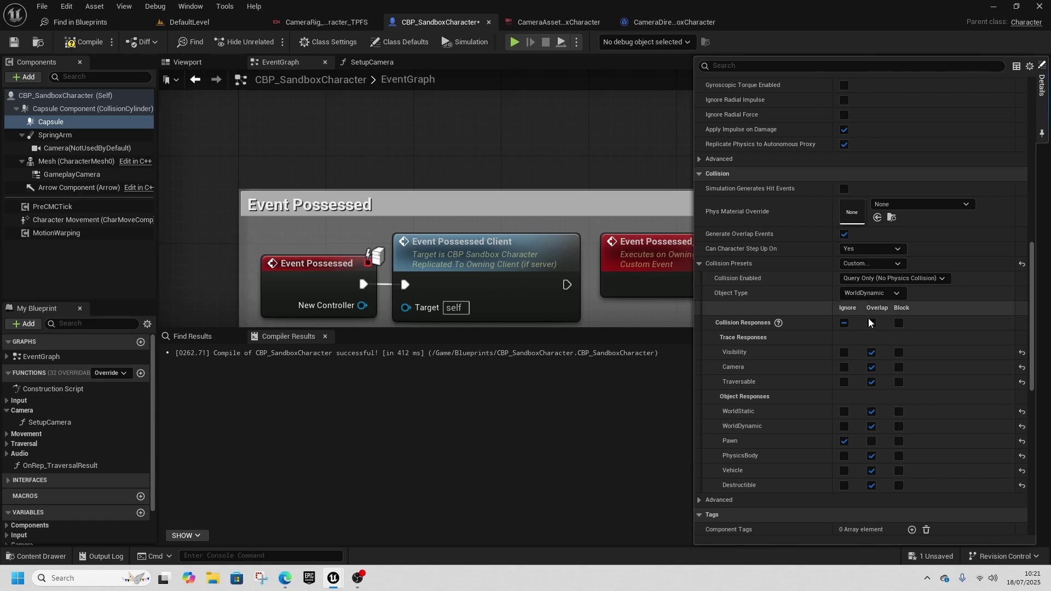
{"action": "left_click", "coordinate": [81, 46]}
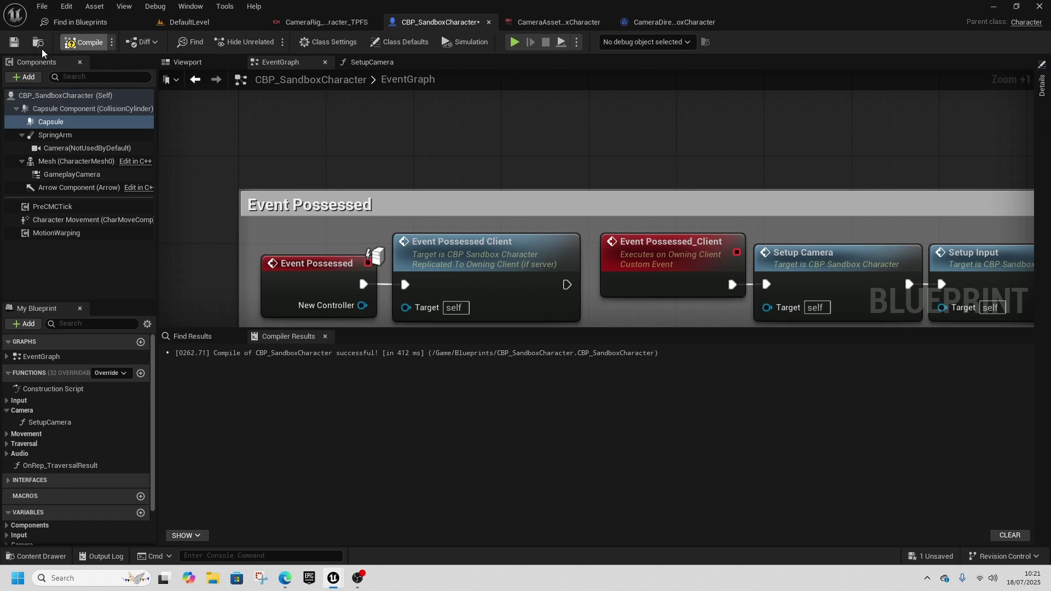
{"action": "left_click", "coordinate": [15, 43]}
Step: Add an OnComponentBeginOverlap event for the new Capsule to the event graph
{"action": "right_click", "coordinate": [57, 123]}
{"action": "mouse_move", "coordinate": [117, 166]}
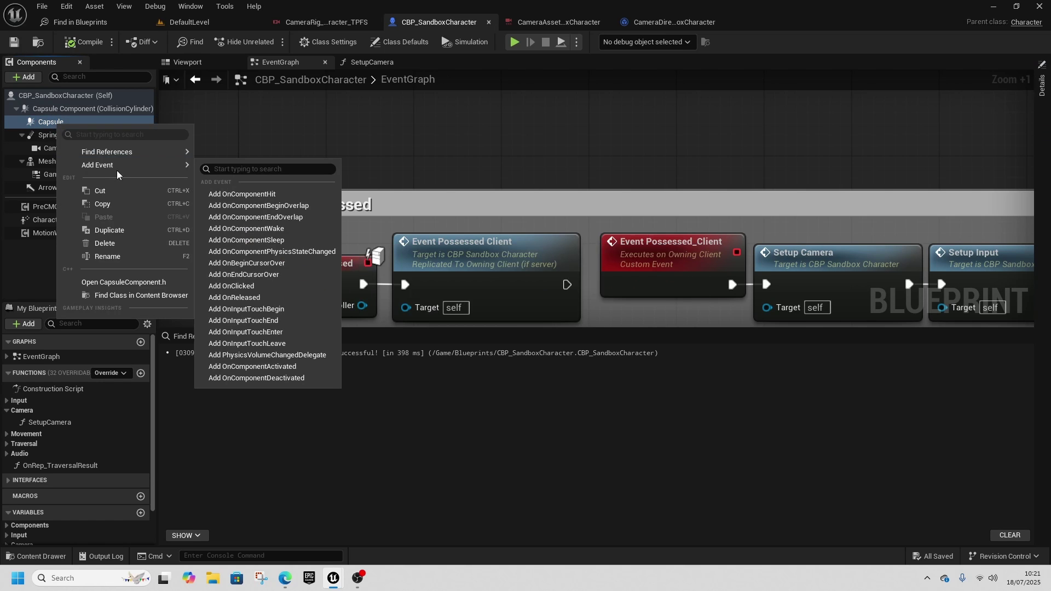
{"action": "left_click", "coordinate": [290, 209]}
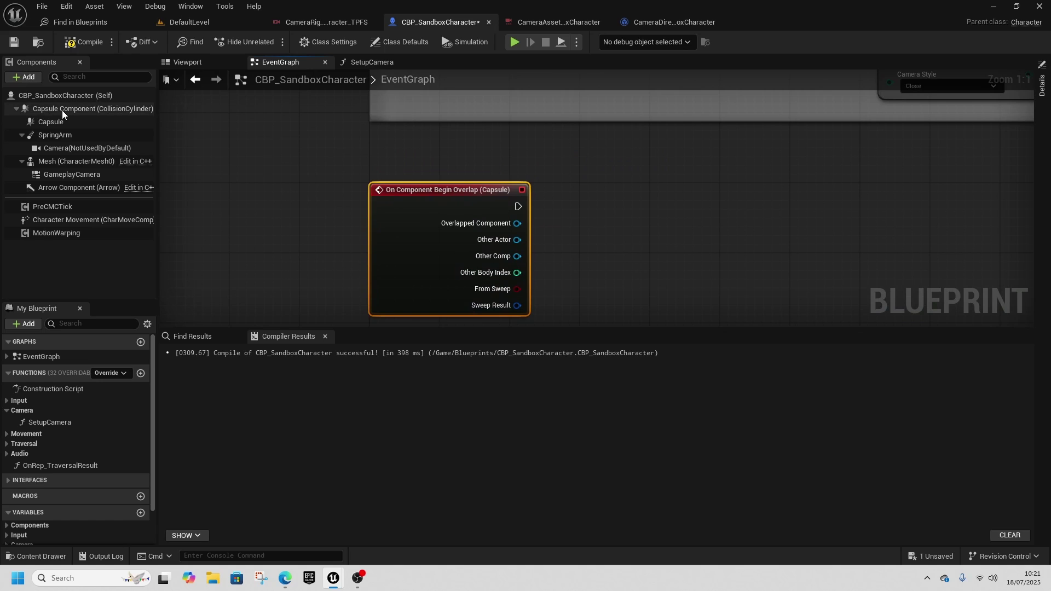
Step: Make the begin overlap event call Set Capsule Radius on the Capsule Component with a radius of 50
{"action": "left_click_drag", "start_coordinate": [63, 109], "coordinate": [477, 153]}
{"action": "left_click_drag", "start_coordinate": [553, 149], "coordinate": [614, 214]}
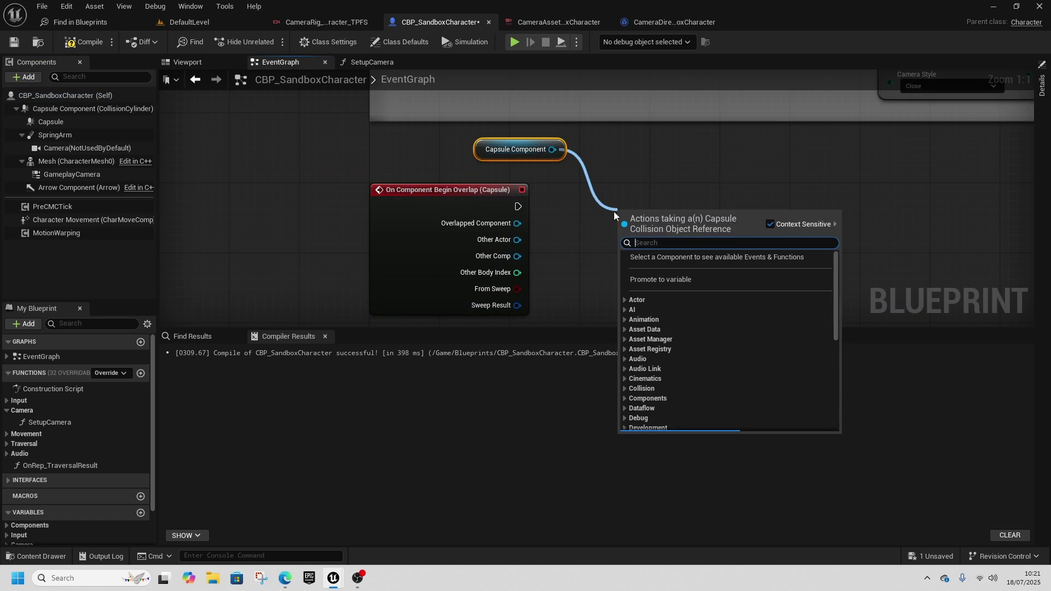
{"action": "type", "text": "set rad"}
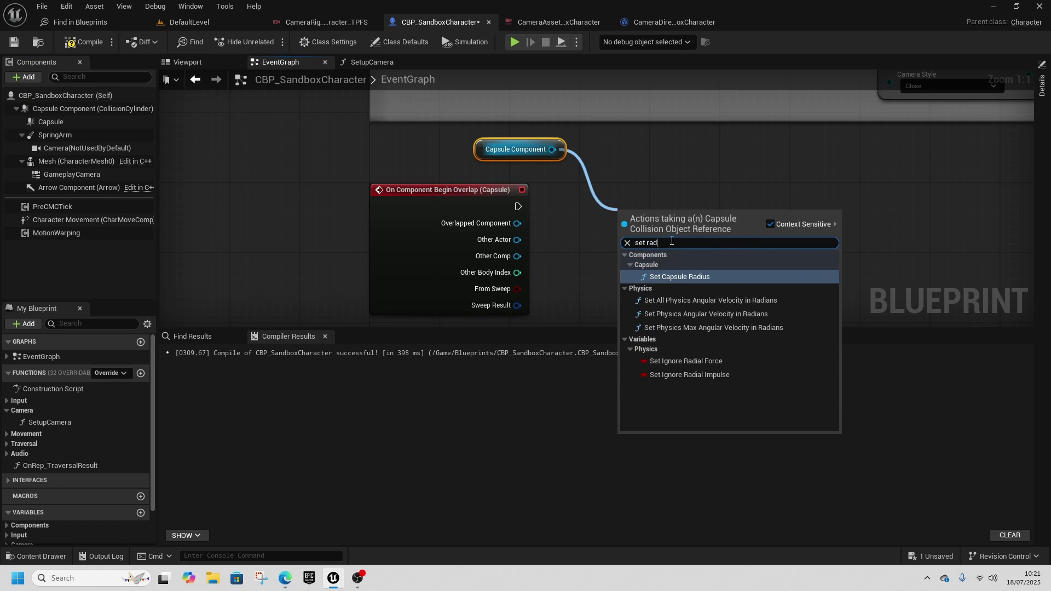
{"action": "left_click", "coordinate": [684, 277]}
{"action": "type", "text": "50"}
{"action": "key", "text": "Return"}
{"action": "left_click_drag", "start_coordinate": [518, 206], "coordinate": [653, 220]}
Step: Add an OnComponentEndOverlap event for the Capsule and place a duplicate of the Capsule Component and Set Capsule Radius nodes beside it
{"action": "right_click", "coordinate": [57, 126]}
{"action": "mouse_move", "coordinate": [129, 171]}
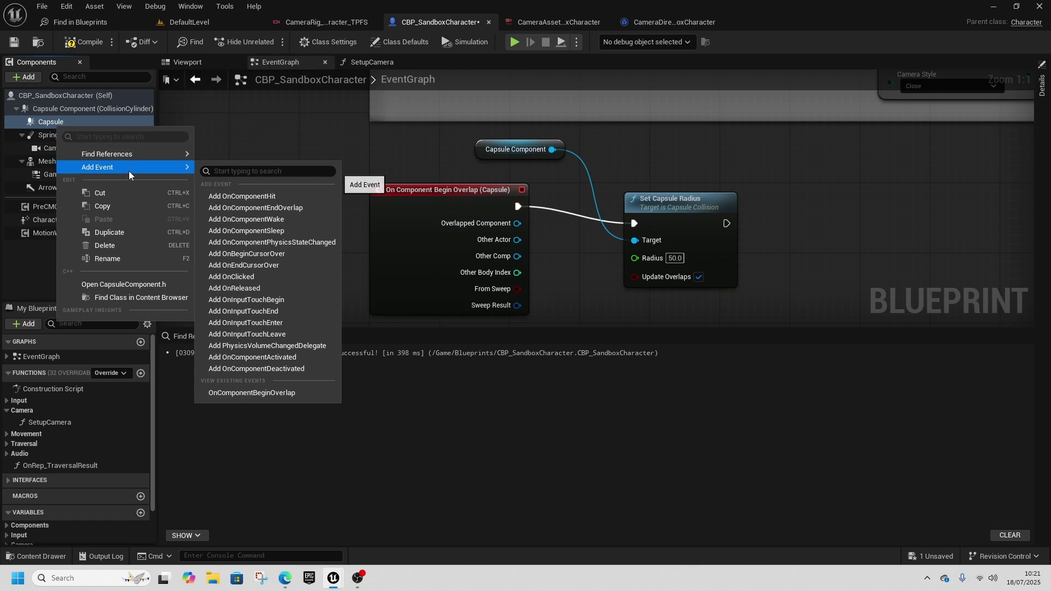
{"action": "left_click", "coordinate": [285, 211]}
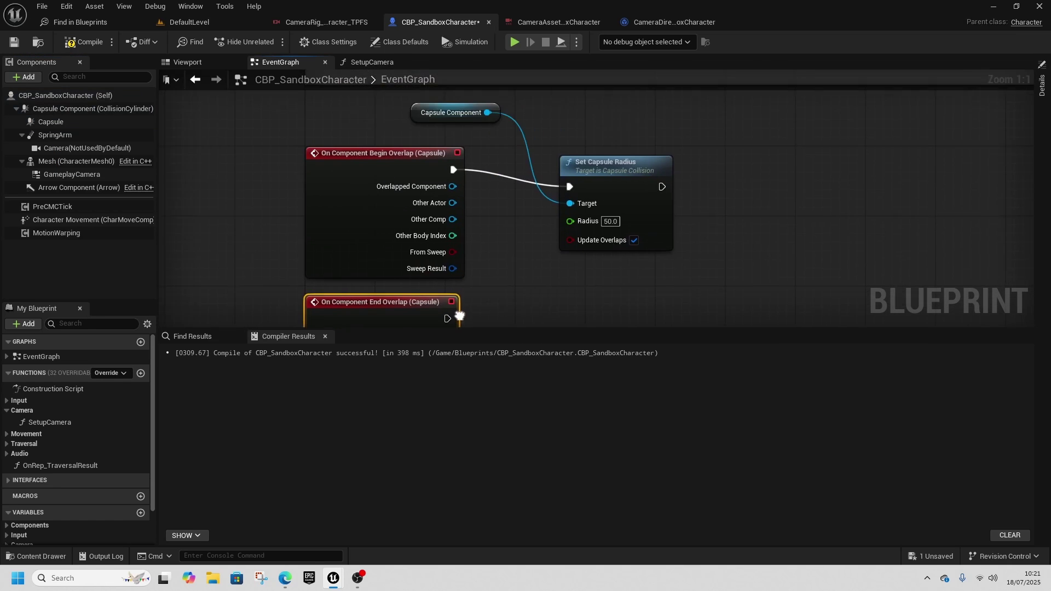
{"action": "left_click_drag", "start_coordinate": [675, 243], "coordinate": [678, 246]}
{"action": "right_click_drag", "start_coordinate": [684, 256], "coordinate": [647, 150]}
{"action": "key", "text": "ctrl+d"}
{"action": "left_click_drag", "start_coordinate": [699, 179], "coordinate": [561, 222]}
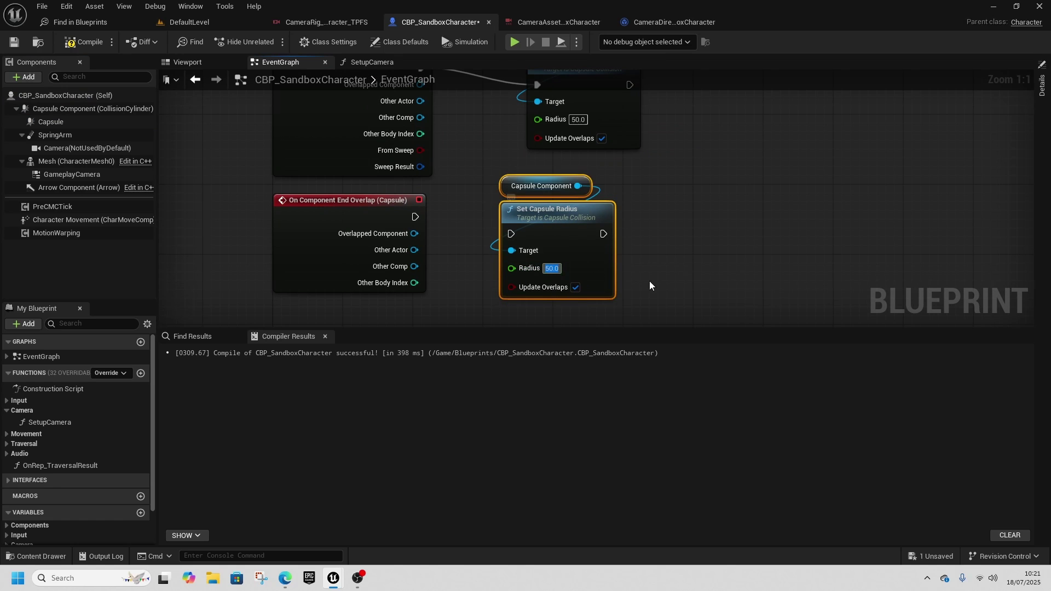
Step: Check the Capsule Component's radius setting, set the duplicated Set Capsule Radius node's radius to 34, and save the blueprint
{"action": "left_click", "coordinate": [66, 115]}
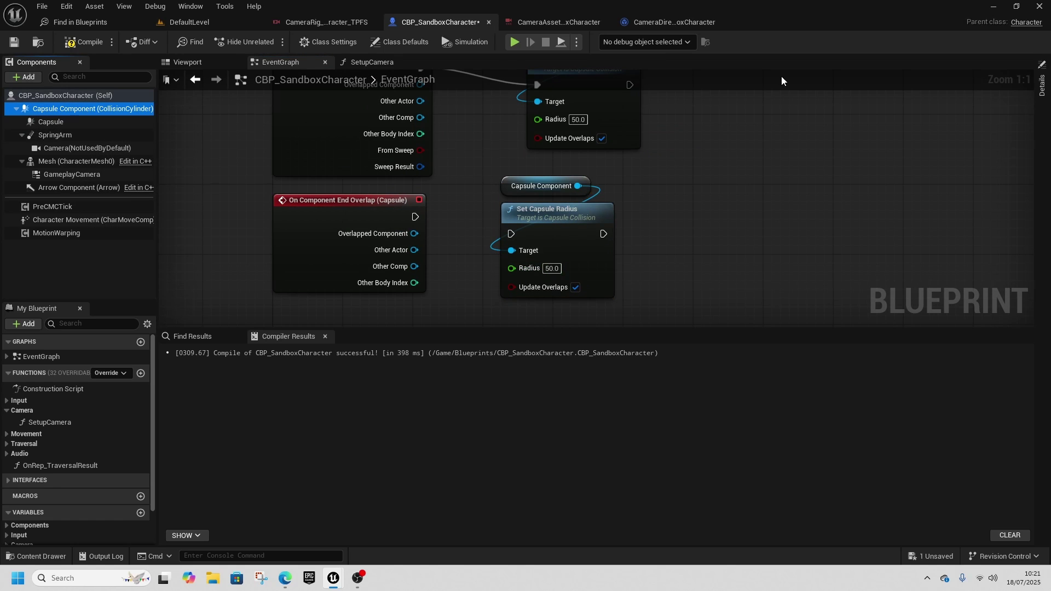
{"action": "left_click", "coordinate": [1042, 86]}
{"action": "scroll", "coordinate": [930, 241], "scroll_direction": "up", "scroll_amount": 5}
{"action": "scroll", "coordinate": [978, 241], "scroll_direction": "up", "scroll_amount": 5}
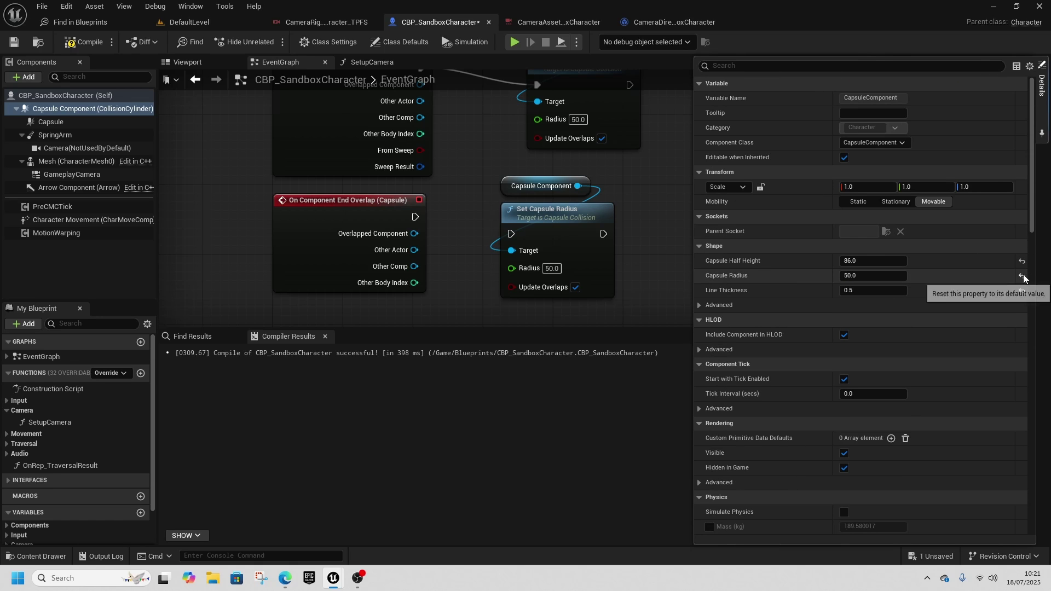
{"action": "left_click", "coordinate": [551, 268]}
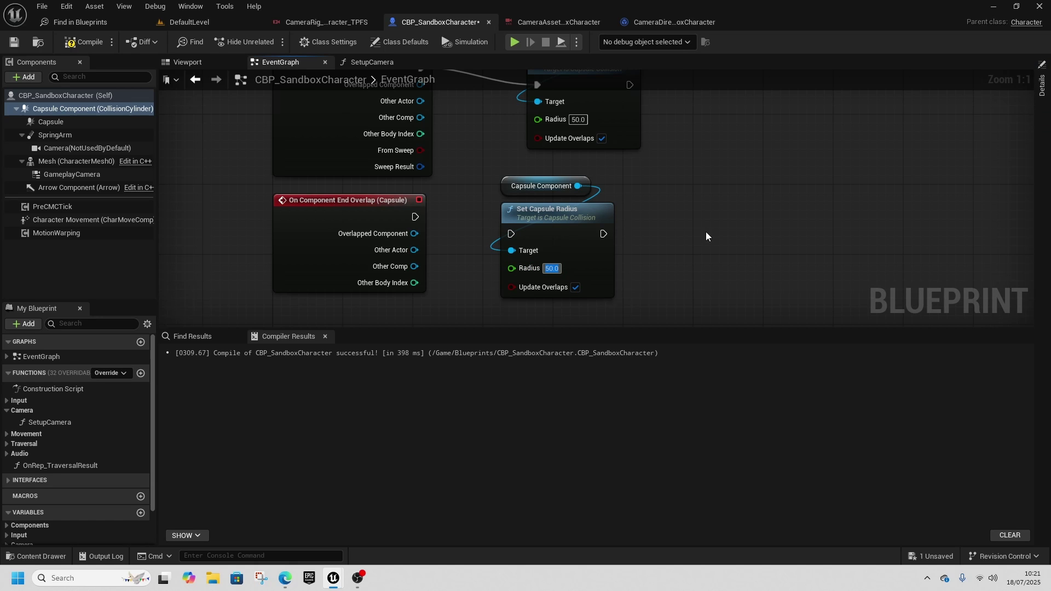
{"action": "type", "text": "34"}
{"action": "key", "text": "Return"}
{"action": "left_click", "coordinate": [9, 45]}
Step: In the blueprint's viewport, move the new Capsule forward and up so it sits in front of the character's upper body
{"action": "left_click", "coordinate": [198, 62]}
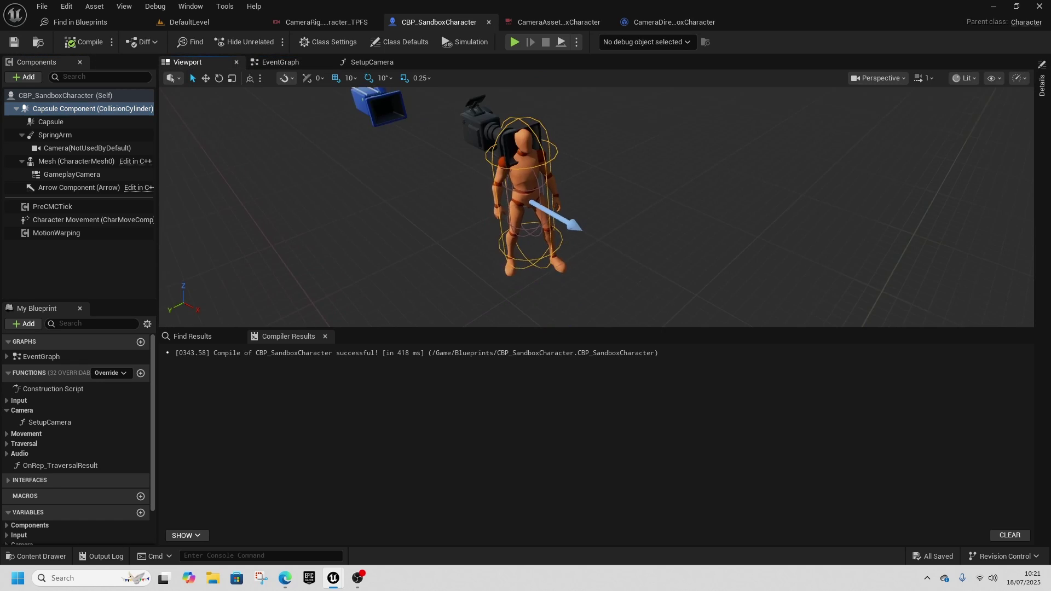
{"action": "left_click", "coordinate": [51, 123]}
{"action": "left_click_drag", "start_coordinate": [559, 212], "coordinate": [595, 225]}
{"action": "right_click_drag", "start_coordinate": [595, 225], "coordinate": [542, 234]}
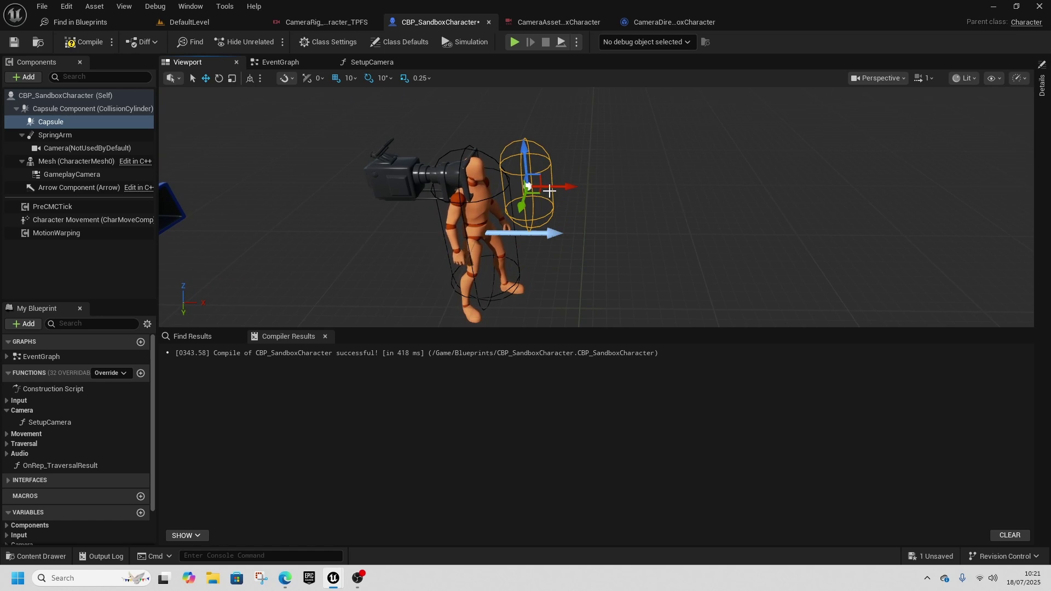
Step: Save the character blueprint and start playing DefaultLevel from the floor beside the large orange block
{"action": "left_click", "coordinate": [15, 42]}
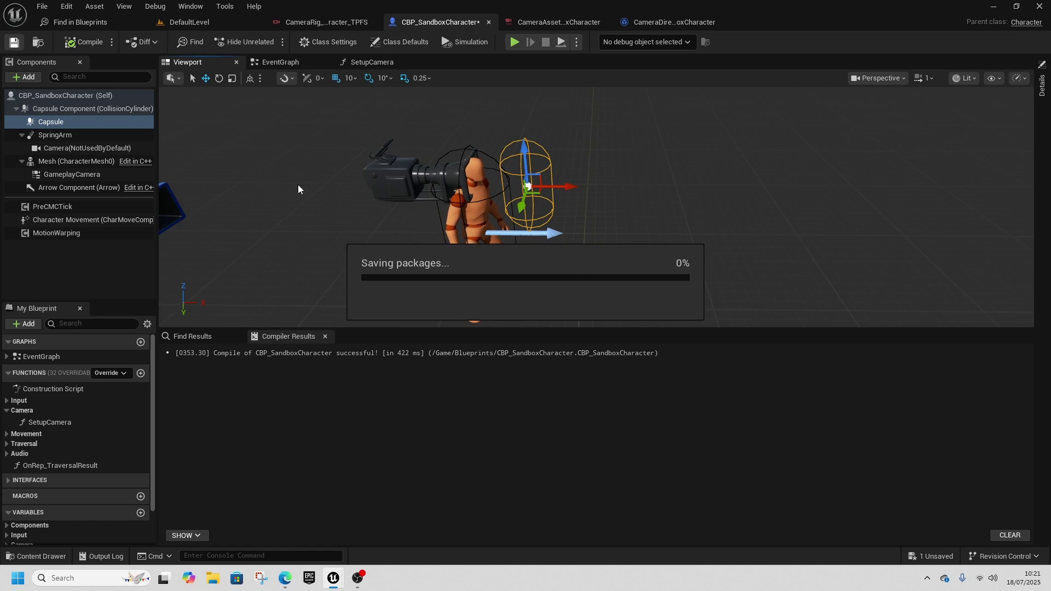
{"action": "left_click", "coordinate": [219, 23]}
{"action": "scroll", "coordinate": [504, 322], "scroll_direction": "down", "scroll_amount": 3}
{"action": "mouse_move", "coordinate": [575, 309]}
{"action": "right_mouse_down"}
{"action": "mouse_move", "coordinate": [619, 394]}
{"action": "mouse_move", "coordinate": [629, 395]}
{"action": "mouse_move", "coordinate": [575, 308]}
{"action": "right_mouse_up"}
{"action": "right_click", "coordinate": [647, 201]}
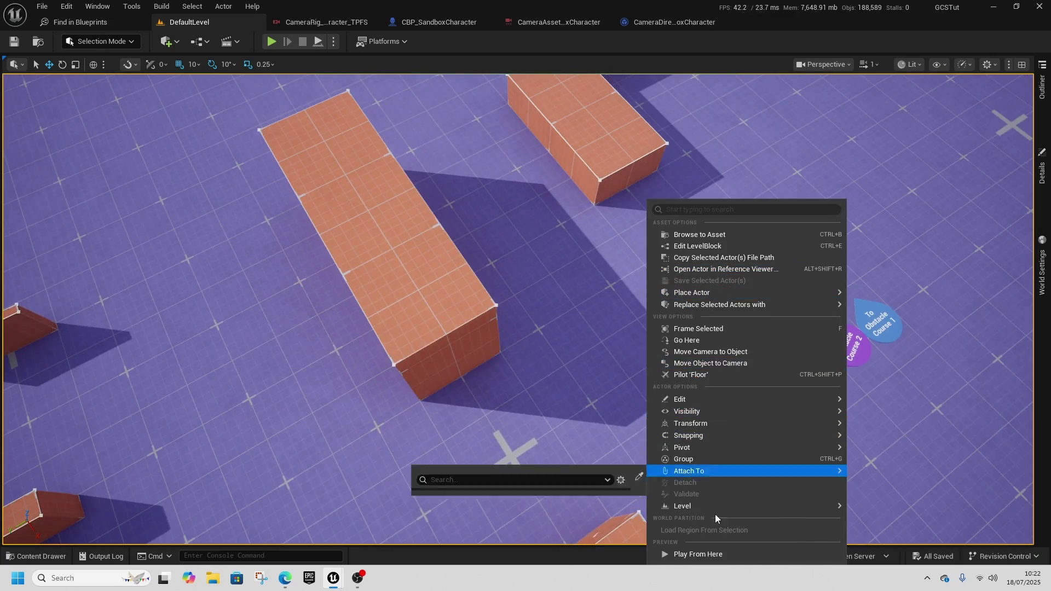
{"action": "left_click", "coordinate": [715, 554]}
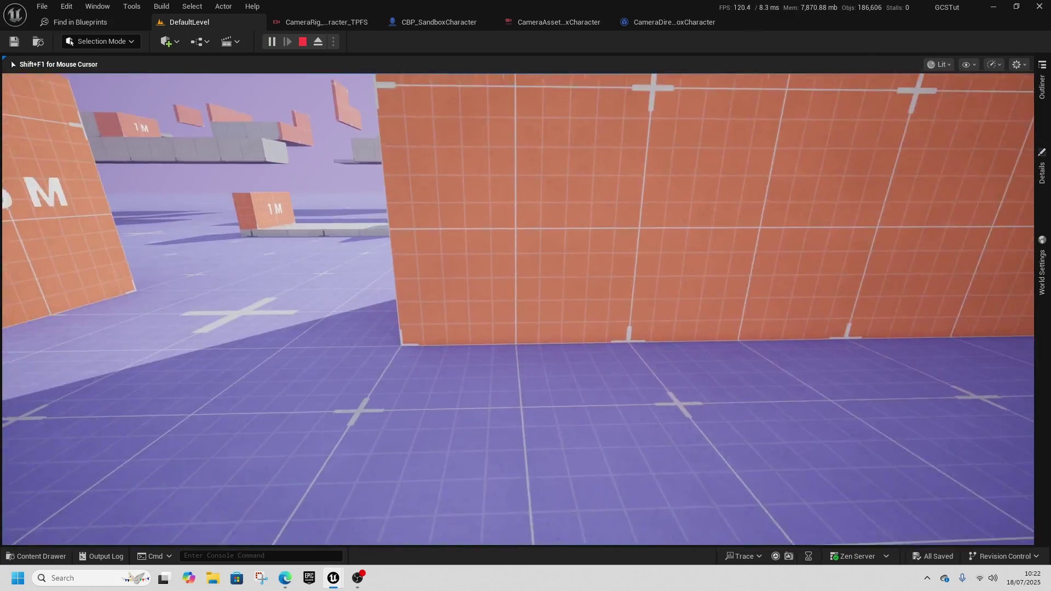
Step: Move around and over the orange block to check the first-person view for wall clipping, and stop the play session
{"action": "key", "text": "w"}
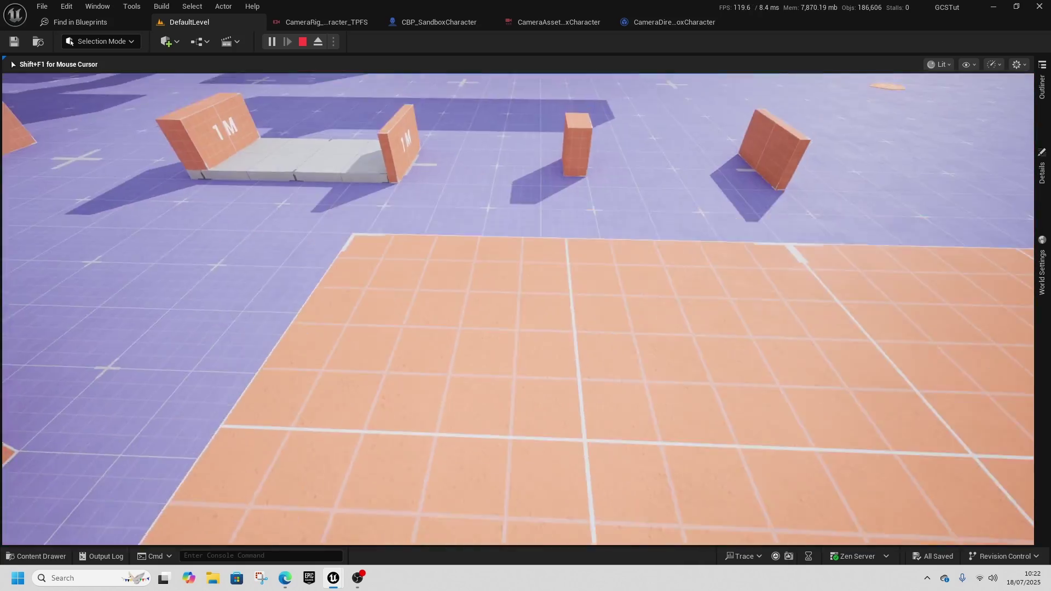
{"action": "key", "text": "w"}
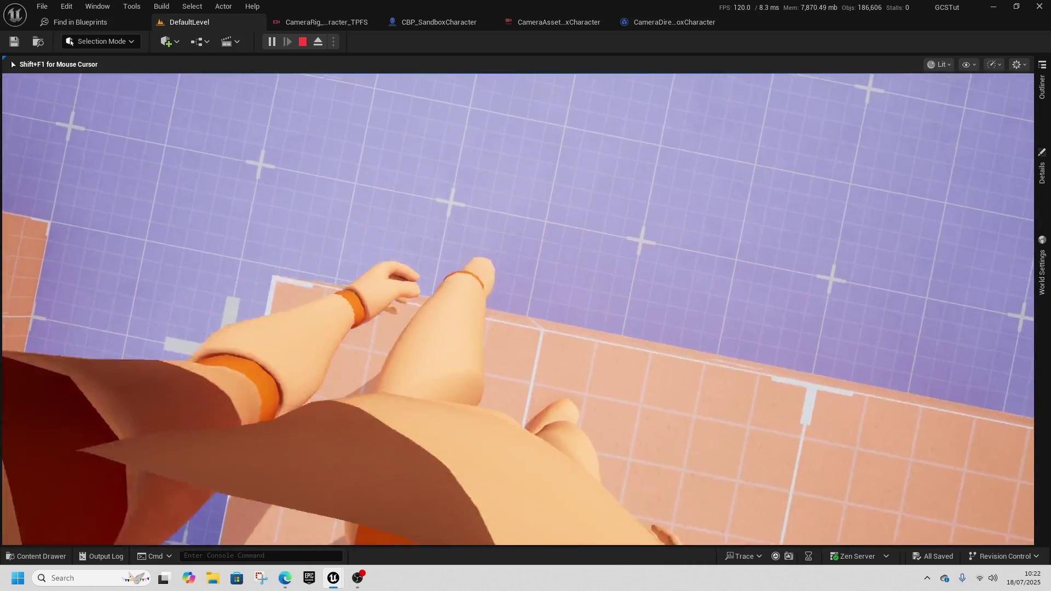
{"action": "key", "text": "w"}
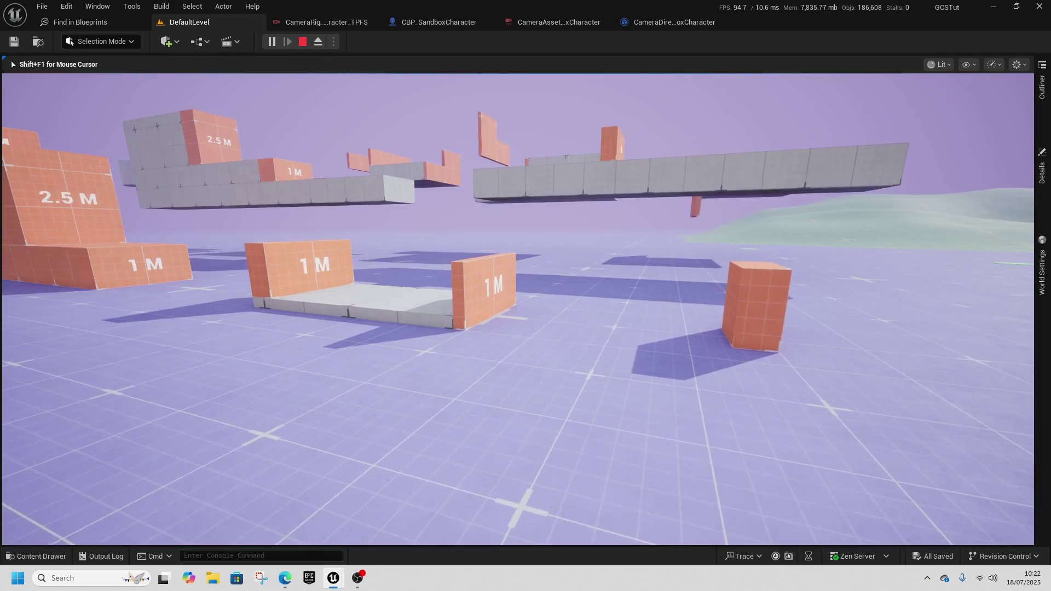
{"action": "key", "text": "F8"}
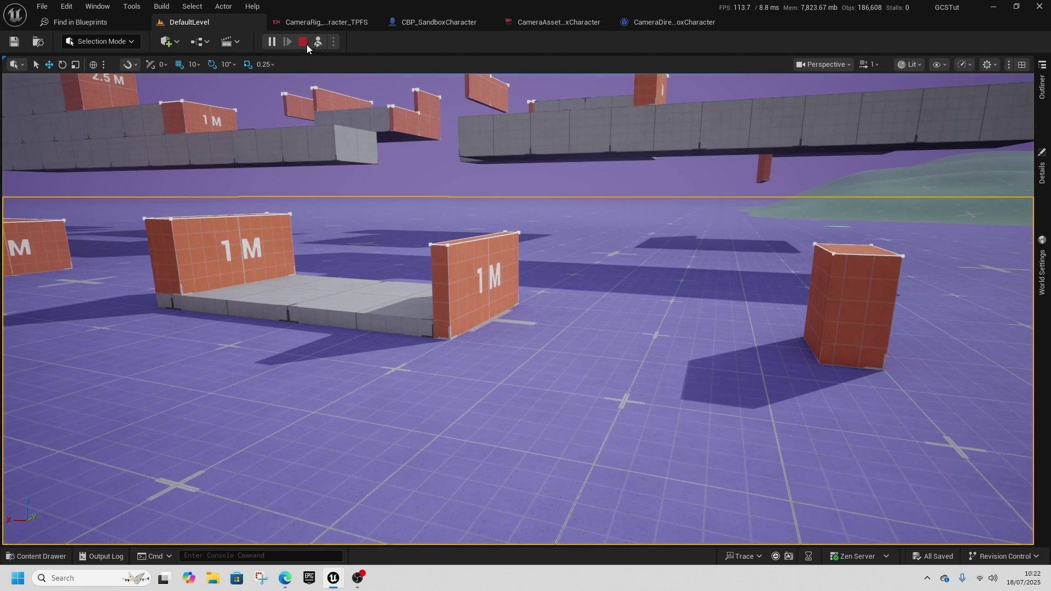
{"action": "left_click", "coordinate": [306, 45]}
Step: Duplicate the long grey block in the level and move the copy down beneath the original
{"action": "mouse_move", "coordinate": [600, 348]}
{"action": "right_mouse_down"}
{"action": "mouse_move", "coordinate": [646, 317]}
{"action": "mouse_move", "coordinate": [685, 263]}
{"action": "mouse_move", "coordinate": [548, 306]}
{"action": "mouse_move", "coordinate": [599, 348]}
{"action": "right_mouse_up"}
{"action": "key", "text": "w"}
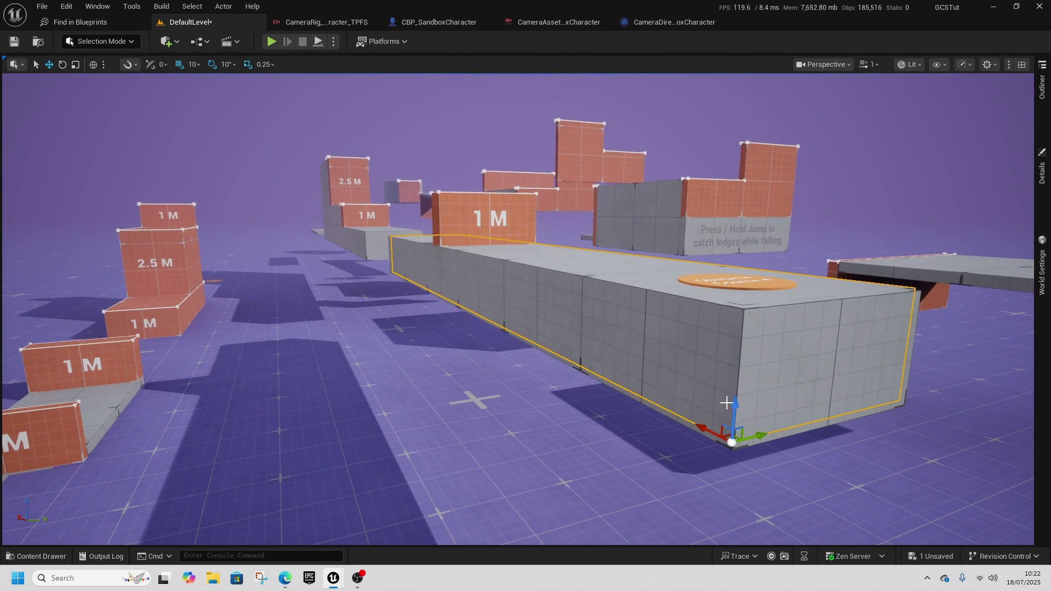
{"action": "left_click_drag", "start_coordinate": [727, 403], "coordinate": [734, 482], "text": "alt"}
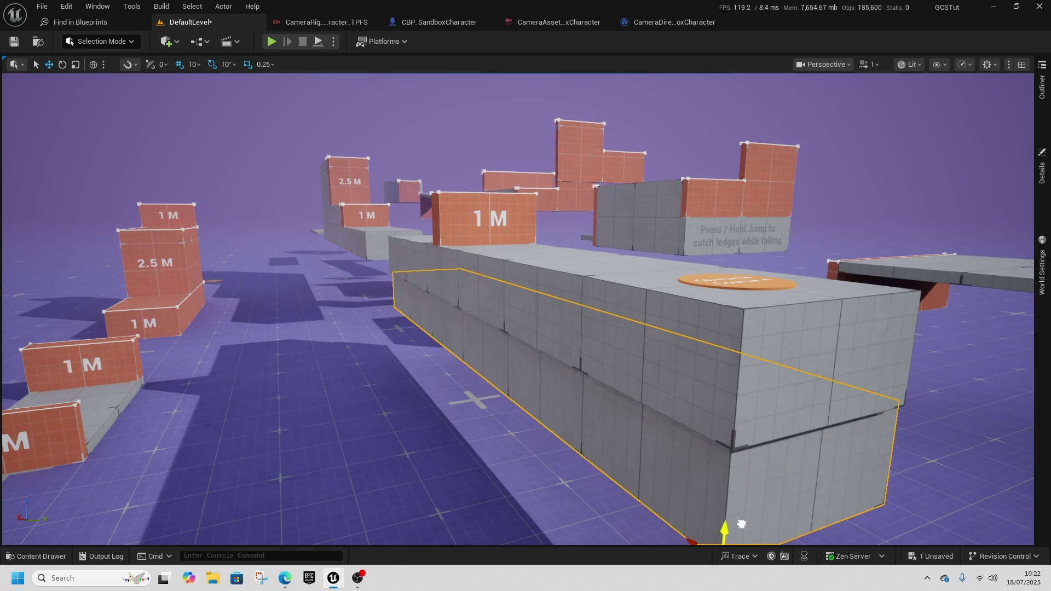
Step: Play the level from the floor near the duplicated grey block, test the overhead clearance and downward body view, and stop playing
{"action": "right_click_drag", "start_coordinate": [546, 451], "coordinate": [553, 520]}
{"action": "key", "text": "s"}
{"action": "right_click", "coordinate": [532, 454]}
{"action": "left_click", "coordinate": [573, 447]}
{"action": "key", "text": "w"}
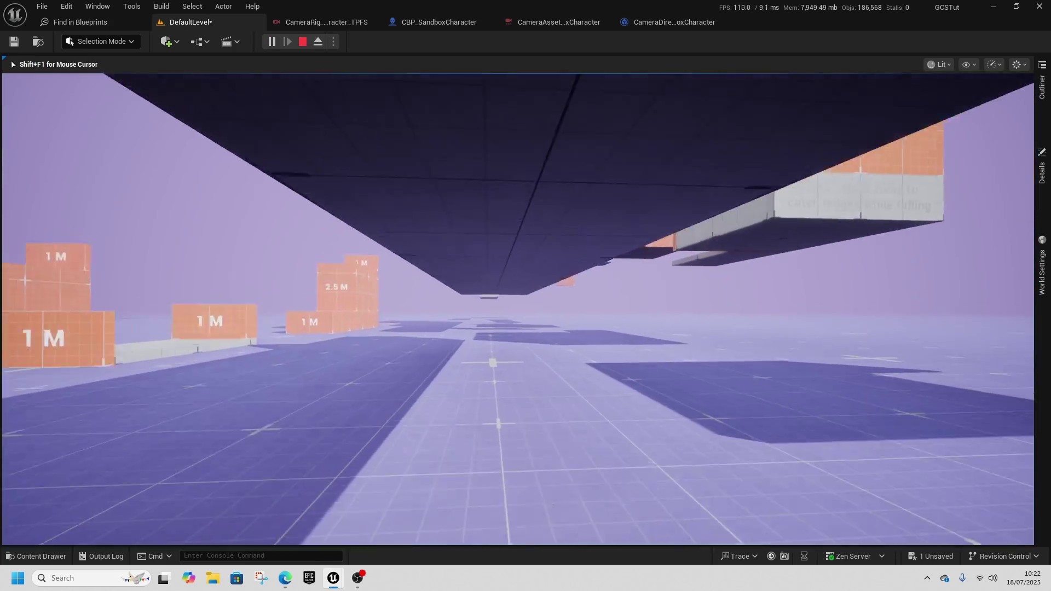
{"action": "key", "text": "w"}
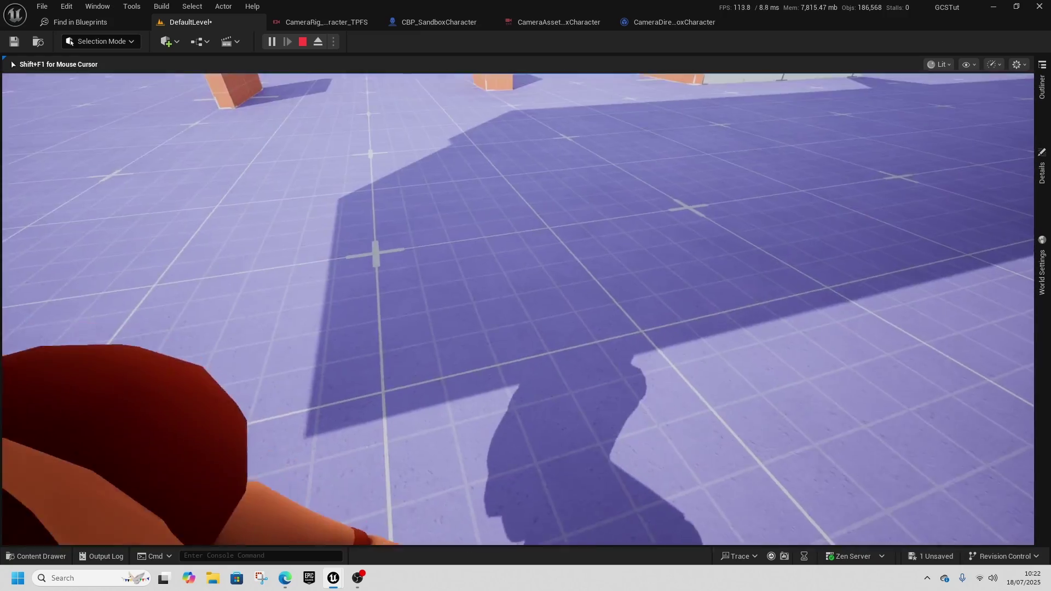
{"action": "key", "text": "w"}
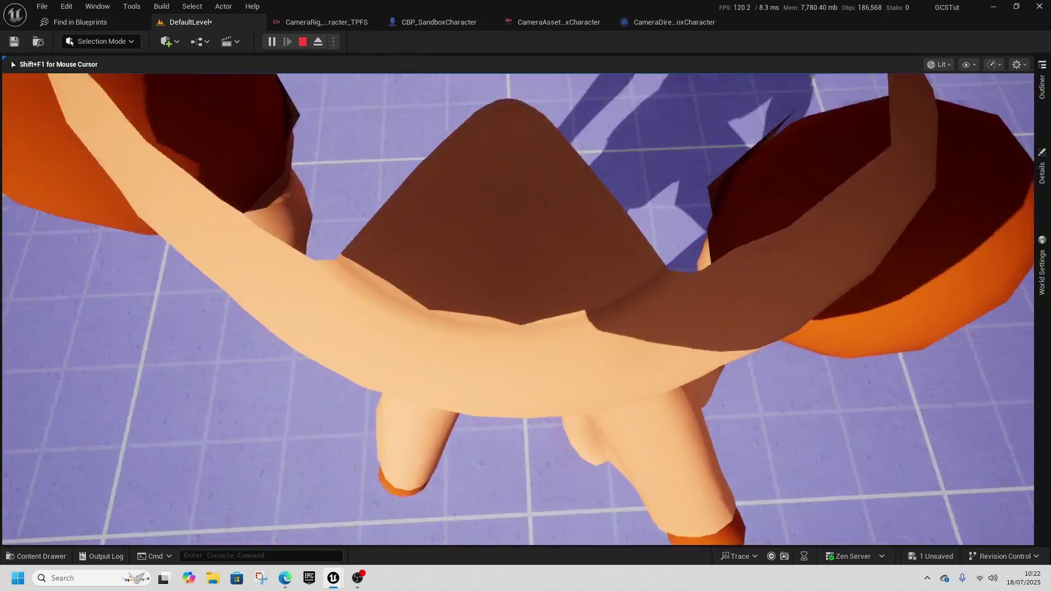
{"action": "key", "text": "Escape"}
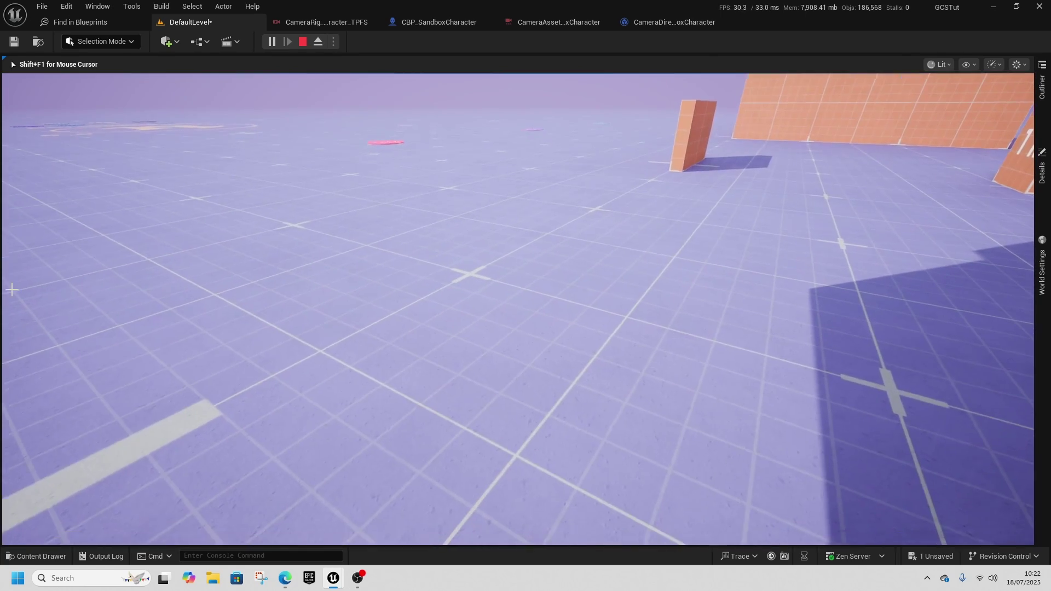
{"action": "key", "text": "F8"}
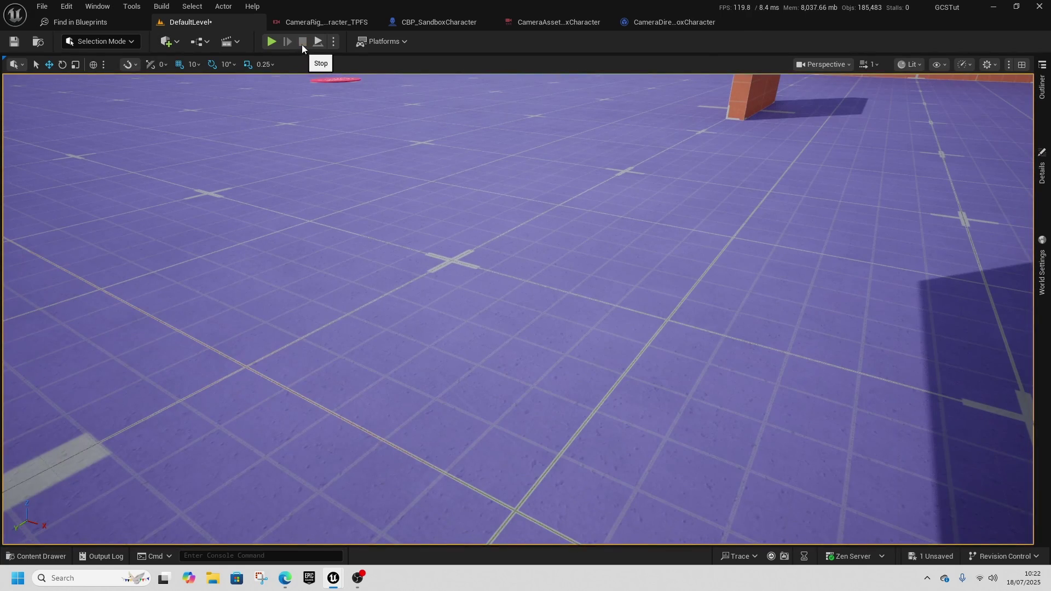
{"action": "left_click", "coordinate": [303, 43]}
Step: Open the ABP_SandboxCharacter animation blueprint assigned to the character's Mesh component and open its ShouldTurnInPlace function
{"action": "left_click", "coordinate": [418, 24]}
{"action": "left_click", "coordinate": [67, 162]}
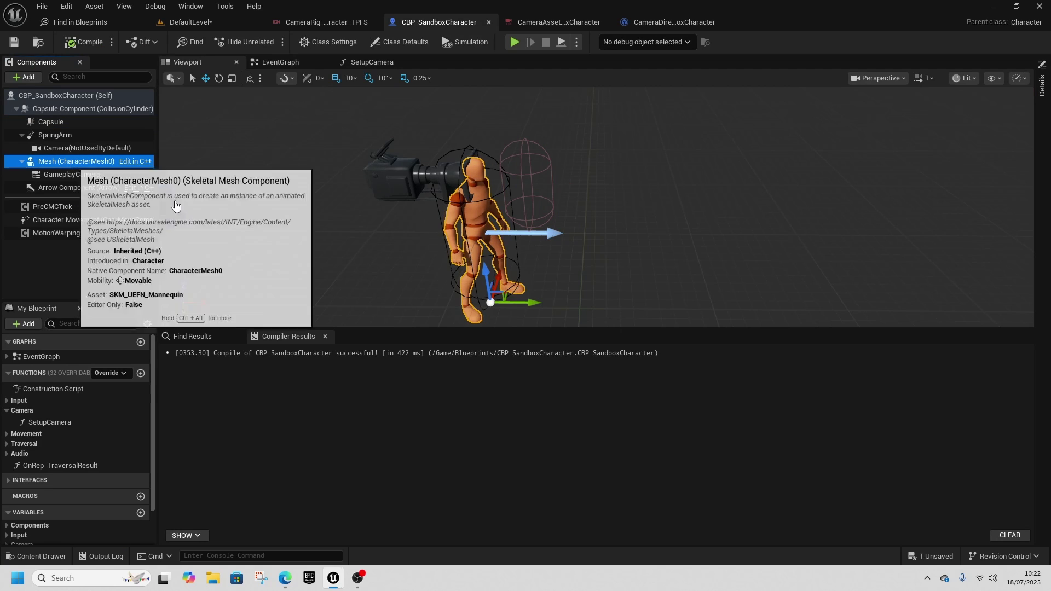
{"action": "left_click", "coordinate": [1042, 87]}
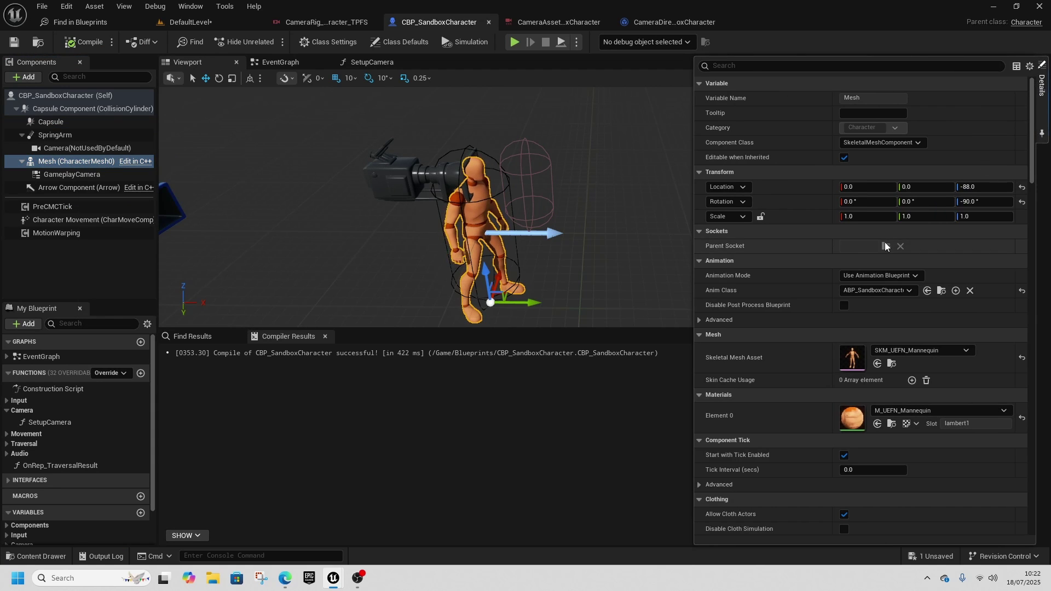
{"action": "left_click", "coordinate": [940, 290]}
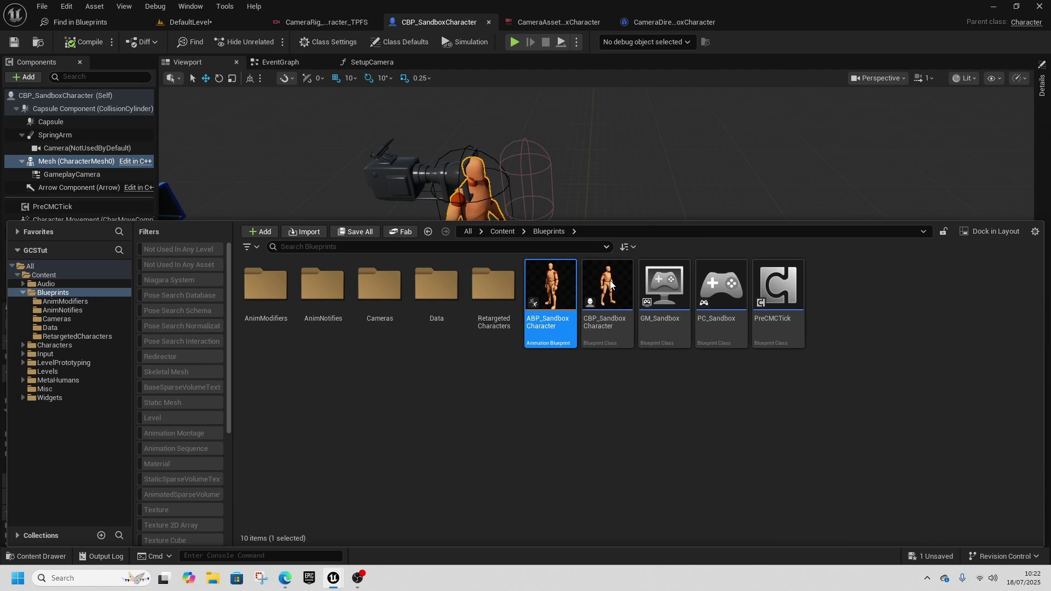
{"action": "double_click", "coordinate": [551, 285]}
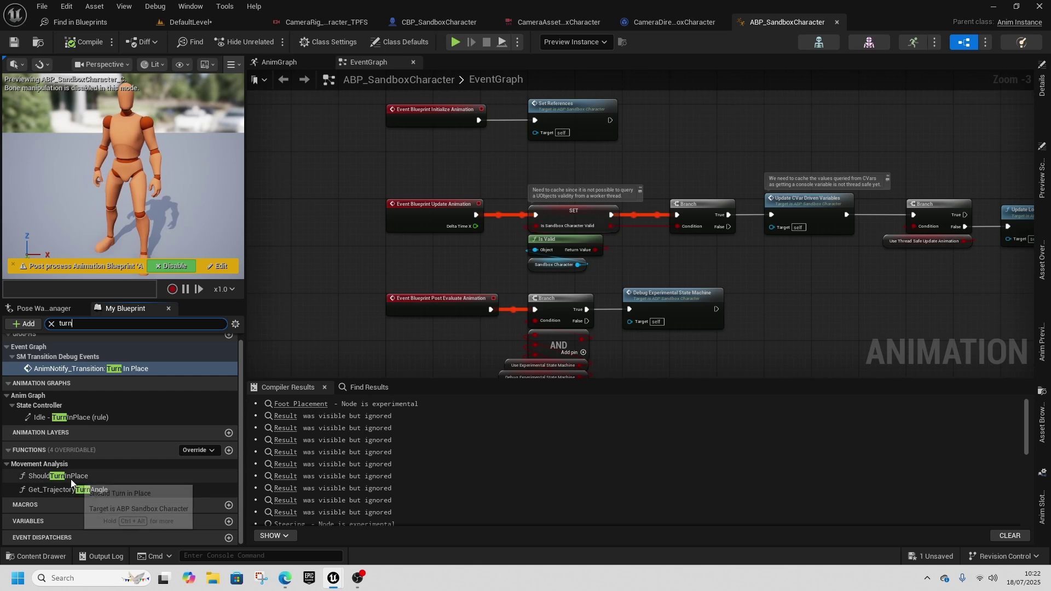
{"action": "double_click", "coordinate": [71, 478]}
Step: Connect the >= comparison directly to the Return Value in ShouldTurnInPlace and set its angle threshold to 5
{"action": "scroll", "coordinate": [701, 214], "scroll_direction": "up", "scroll_amount": 3}
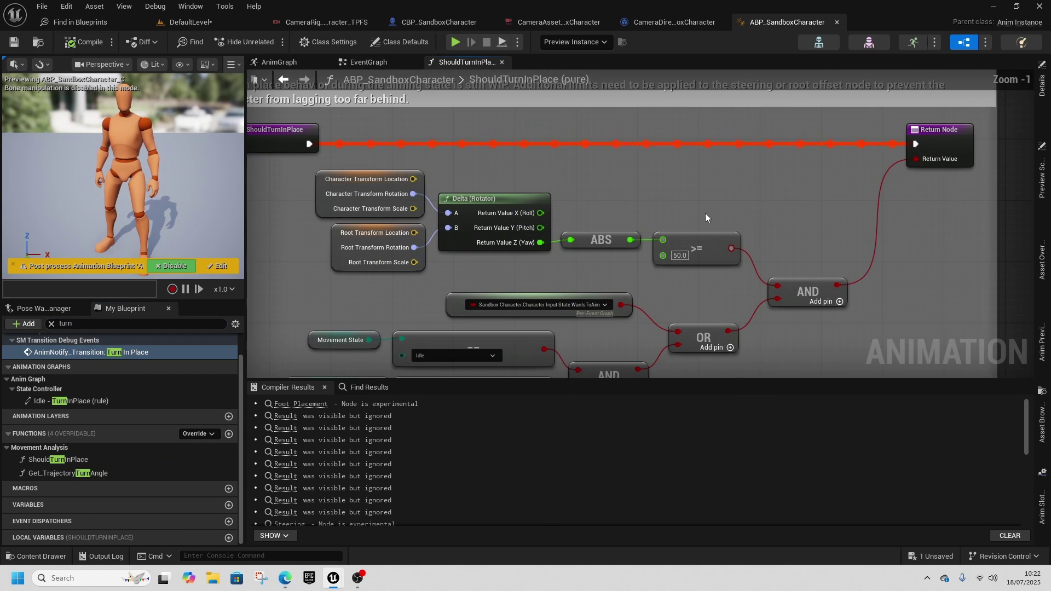
{"action": "right_click_drag", "start_coordinate": [596, 336], "coordinate": [683, 231]}
{"action": "right_click_drag", "start_coordinate": [646, 272], "coordinate": [619, 291]}
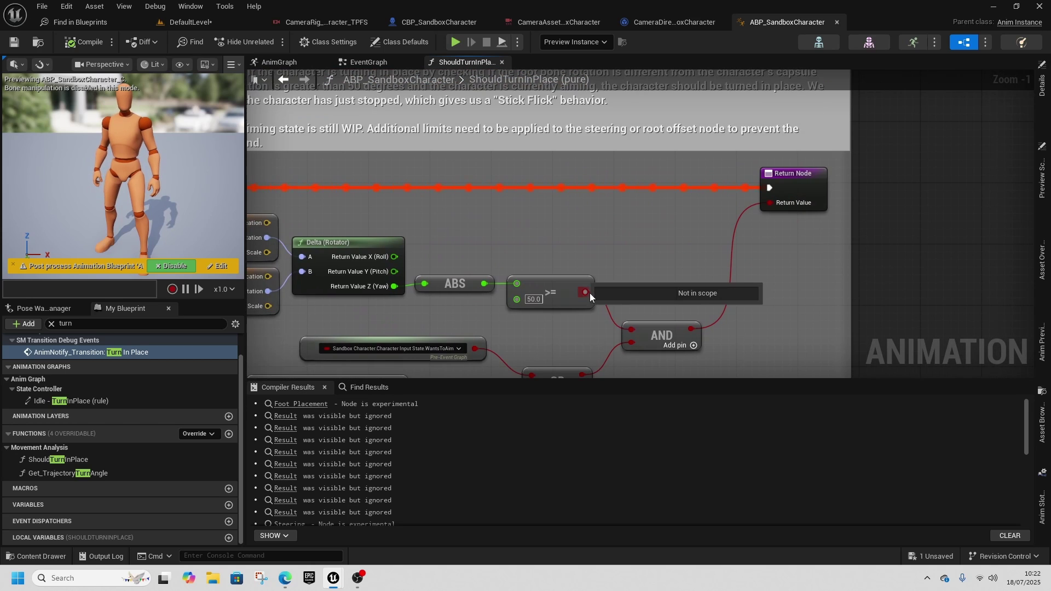
{"action": "left_click_drag", "start_coordinate": [586, 292], "coordinate": [770, 203]}
{"action": "left_click", "coordinate": [534, 299]}
{"action": "type", "text": "5"}
{"action": "key", "text": "Return"}
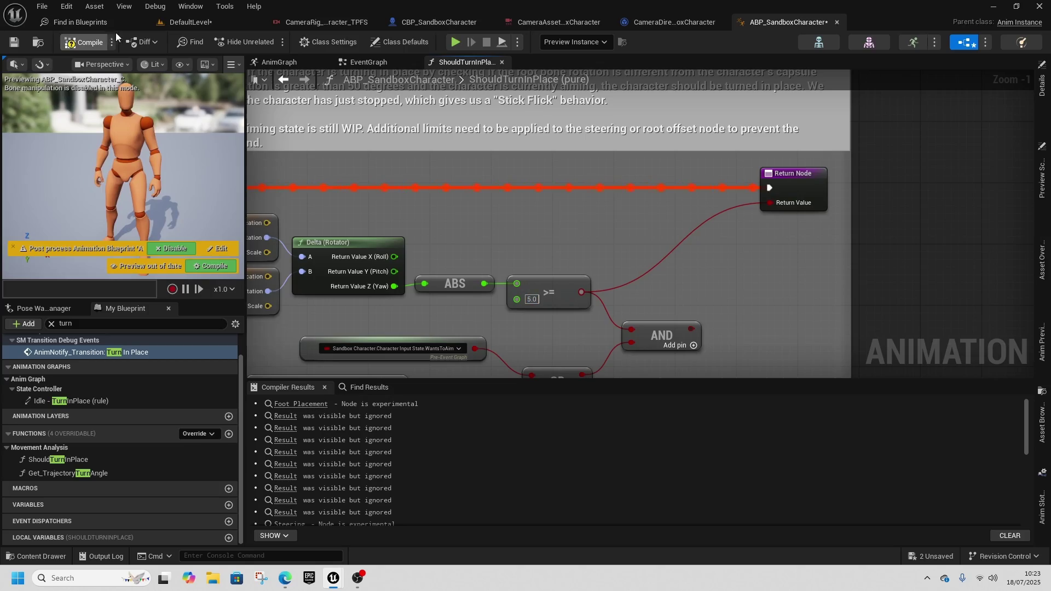
Step: Play DefaultLevel, run and vault across the obstacle blocks to test the first-person camera and turning, and stop the session
{"action": "left_click", "coordinate": [189, 23]}
{"action": "left_click", "coordinate": [270, 42]}
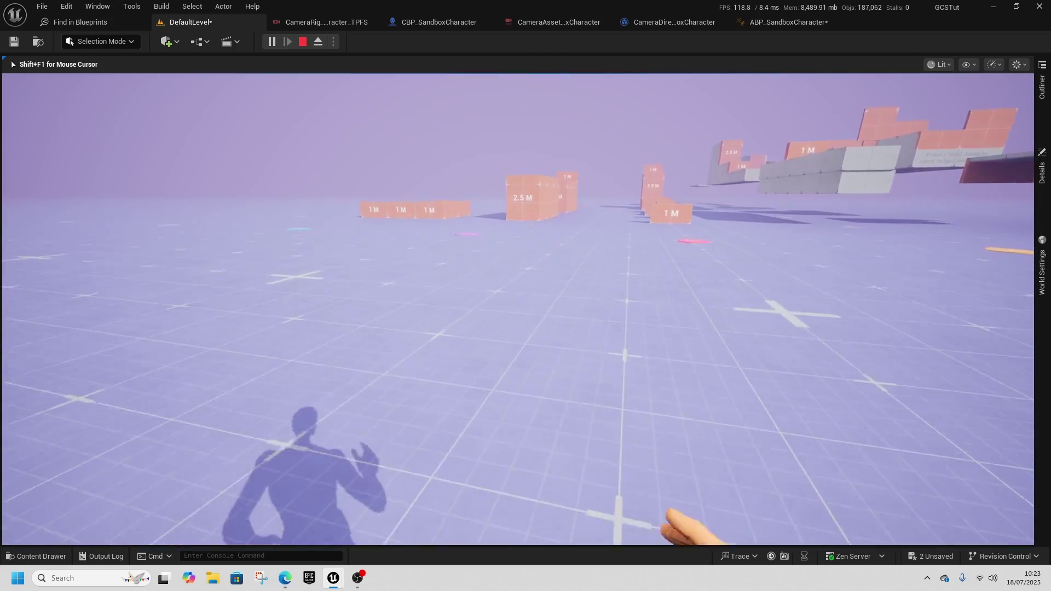
{"action": "key", "text": "w"}
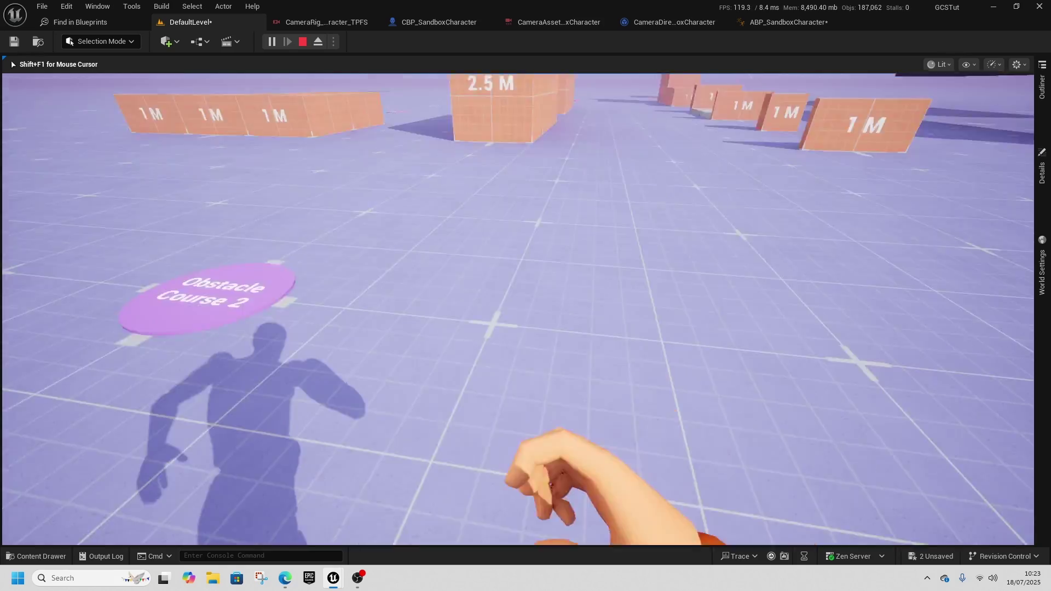
{"action": "key", "text": "space"}
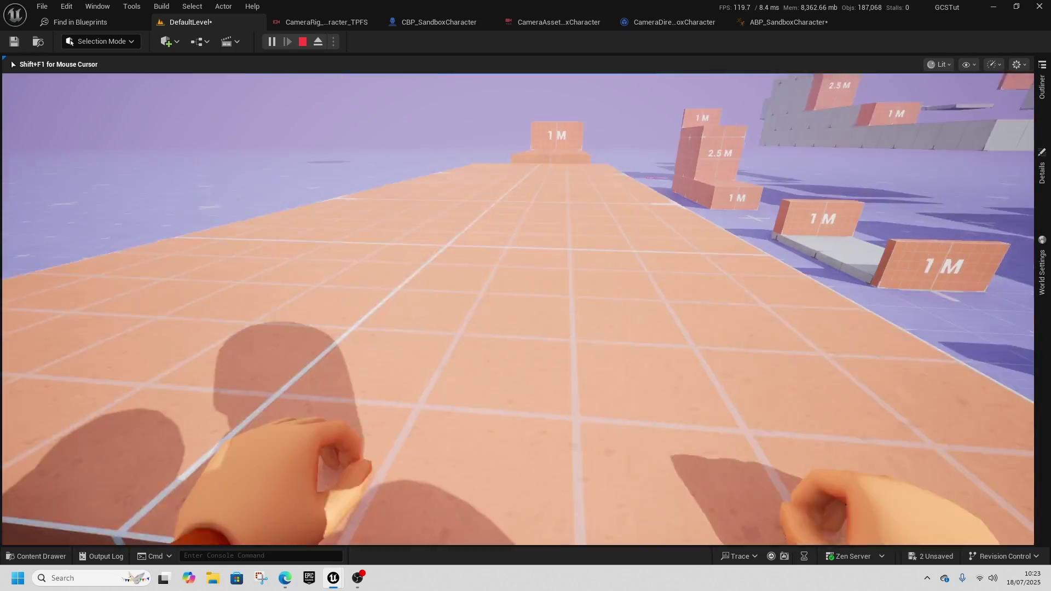
{"action": "key", "text": "w"}
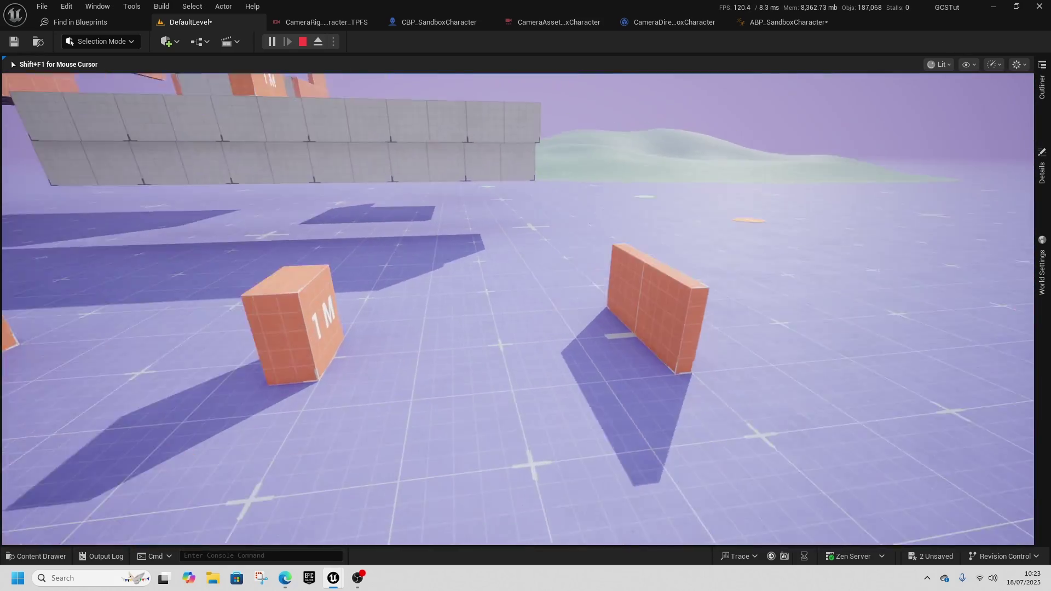
{"action": "key", "text": "w"}
{"action": "key", "text": "space"}
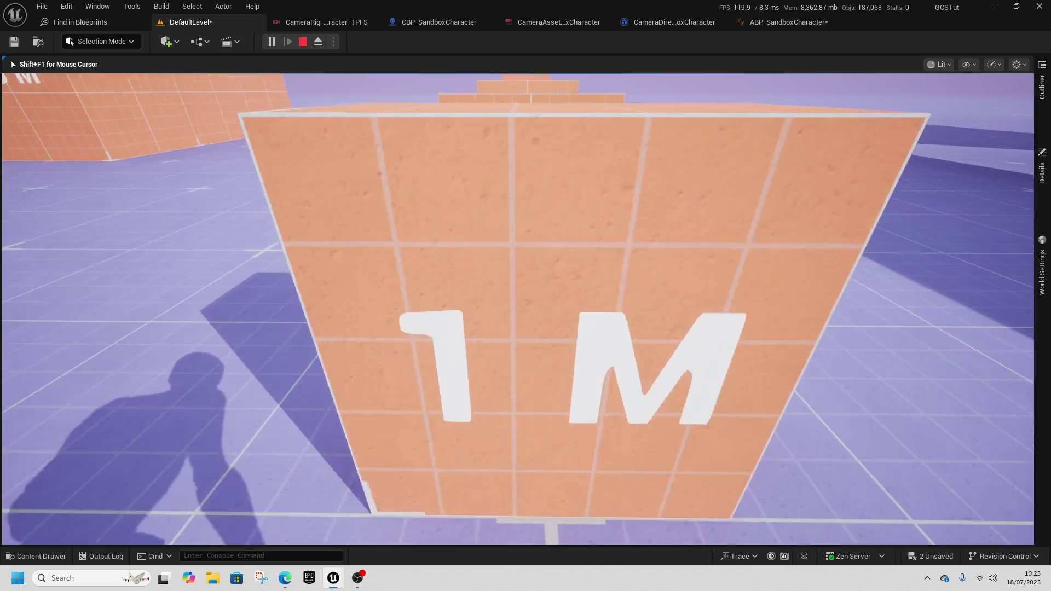
{"action": "key", "text": "w"}
{"action": "key", "text": "space"}
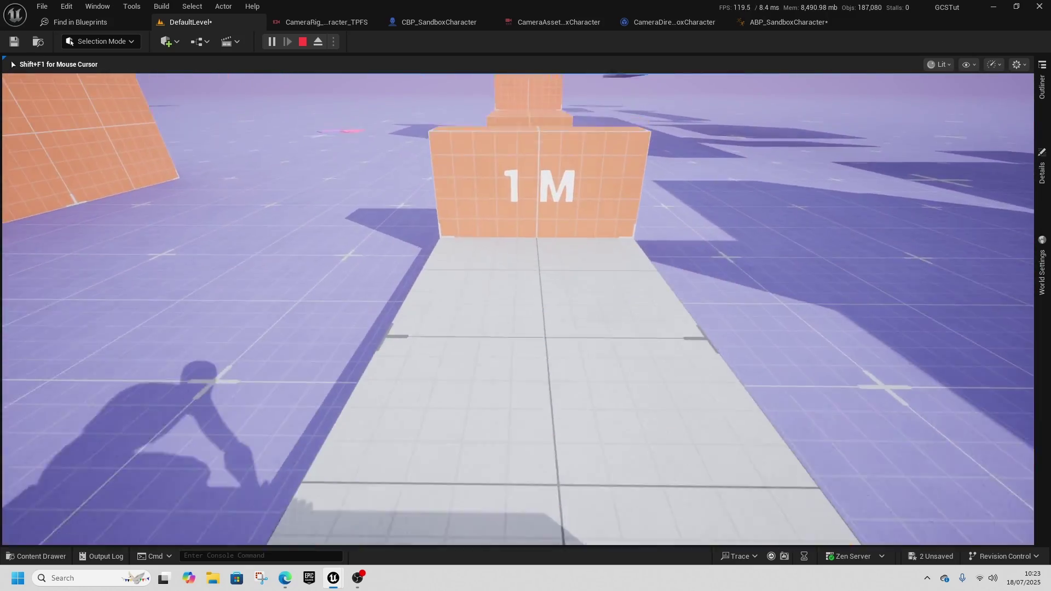
{"action": "key", "text": "w"}
{"action": "key", "text": "space"}
{"action": "key", "text": "space"}
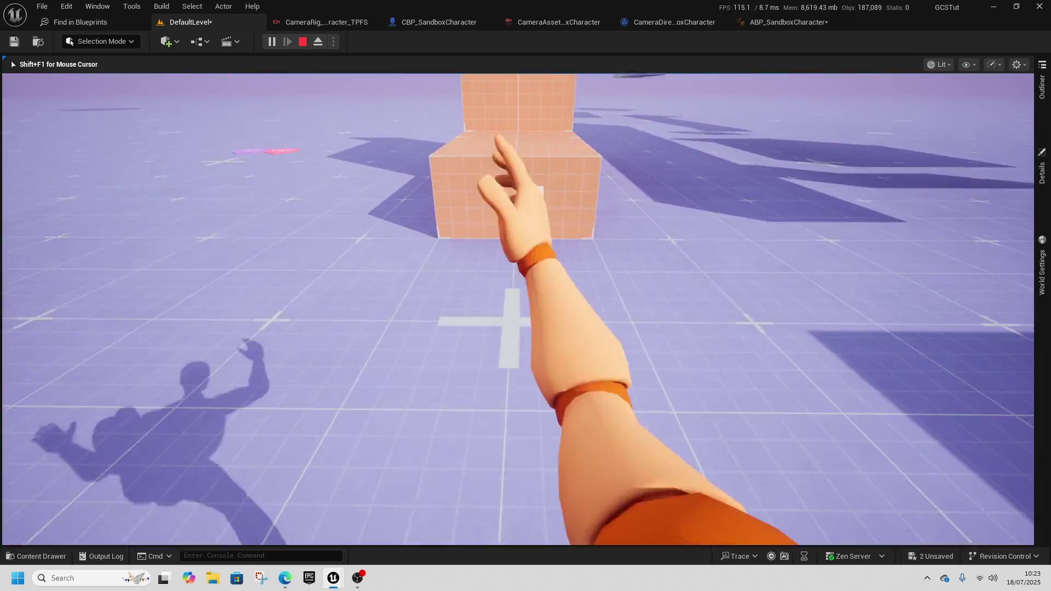
{"action": "key", "text": "w"}
{"action": "key", "text": "space"}
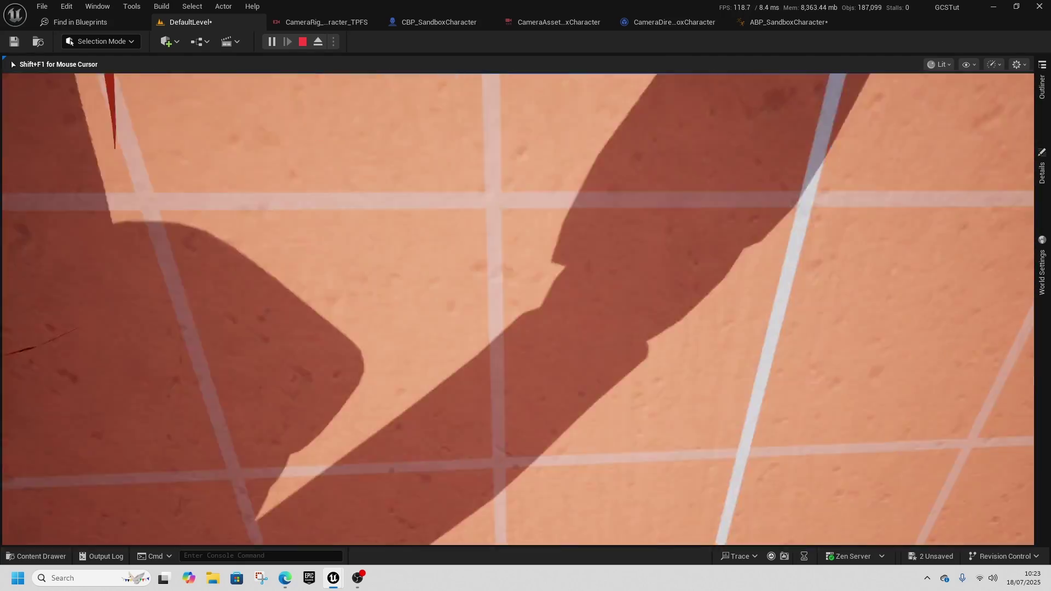
{"action": "key", "text": "F8"}
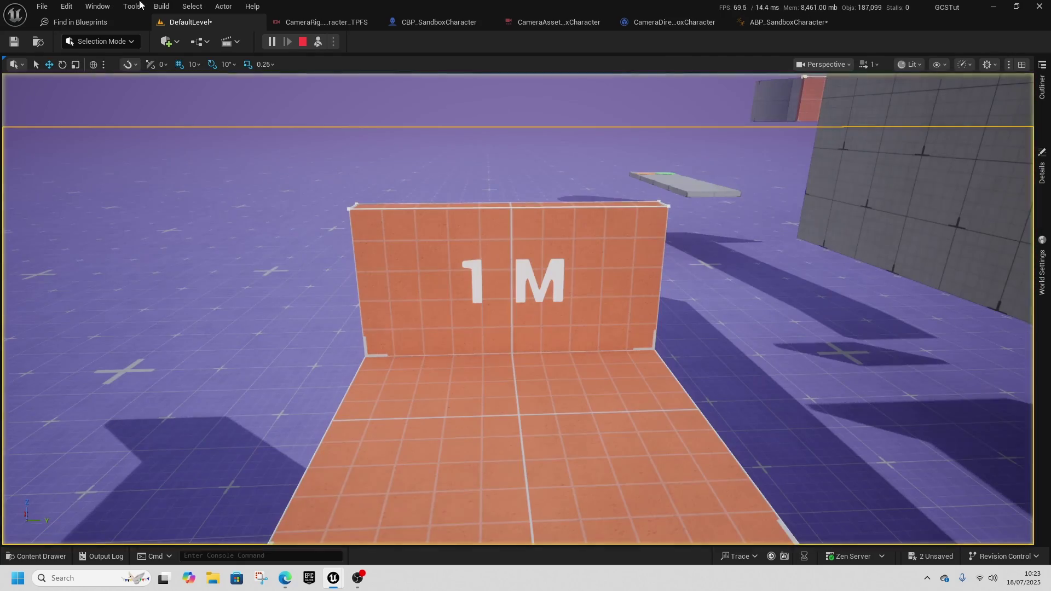
{"action": "left_click", "coordinate": [301, 44]}
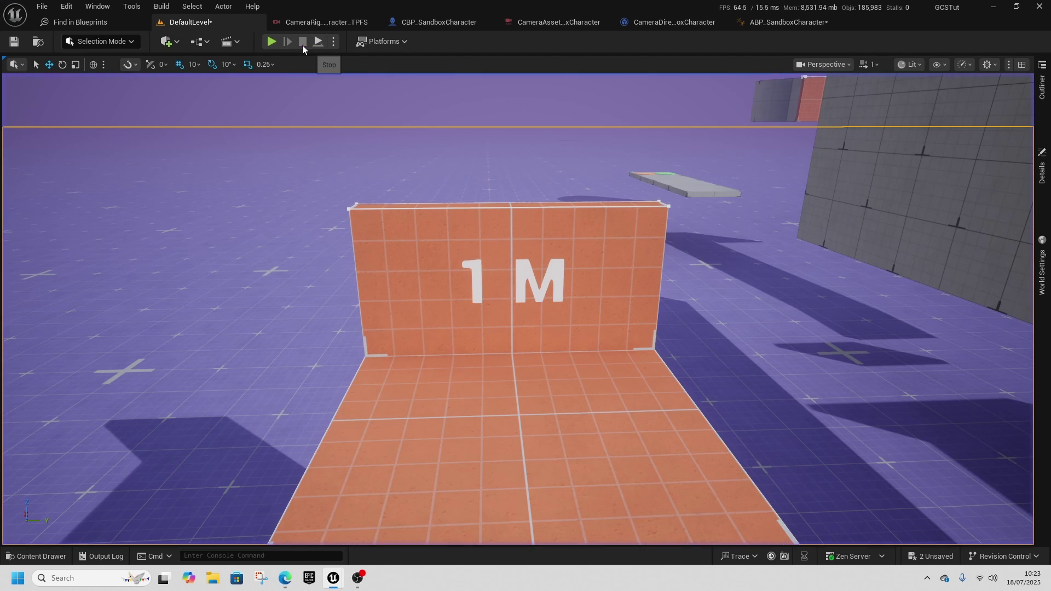
Step: In the CameraRig_SandboxCharacter_TPFS node hierarchy, move the Camera Rig Prefab node farther from the root node
{"action": "left_click", "coordinate": [321, 23]}
{"action": "right_click_drag", "start_coordinate": [425, 297], "coordinate": [399, 271]}
{"action": "left_click_drag", "start_coordinate": [514, 207], "coordinate": [568, 199]}
{"action": "left_click", "coordinate": [457, 279]}
Step: Create a Camera Shake asset with the default name in the Blueprints Cameras folder, open it and show its available shake nodes
{"action": "key", "text": "ctrl+space"}
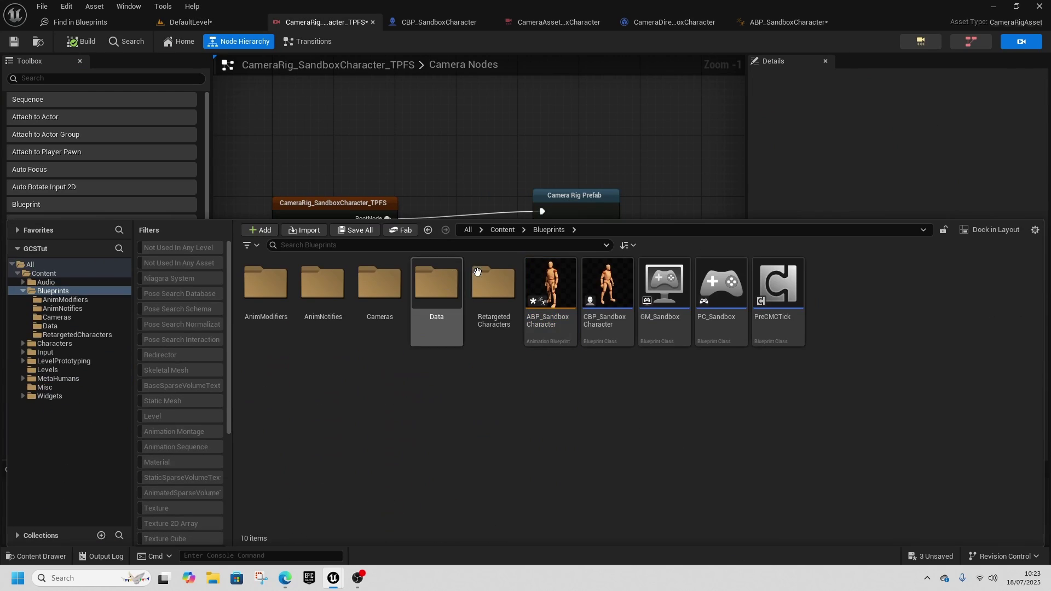
{"action": "right_click", "coordinate": [498, 488]}
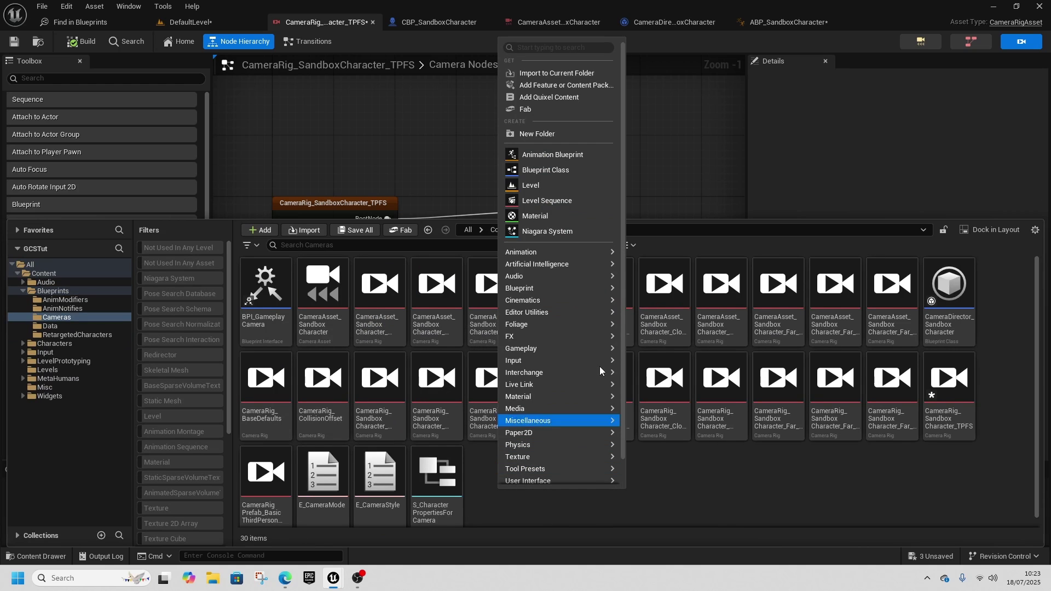
{"action": "mouse_move", "coordinate": [536, 385]}
{"action": "mouse_move", "coordinate": [534, 350]}
{"action": "left_click", "coordinate": [668, 403]}
{"action": "key", "text": "Return"}
{"action": "double_click", "coordinate": [436, 501]}
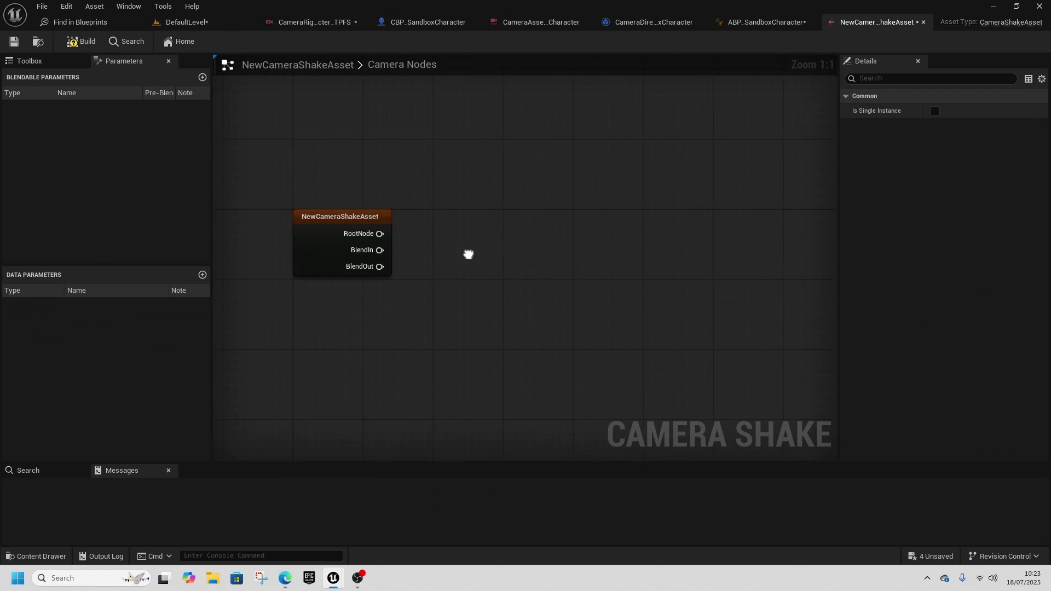
{"action": "left_click", "coordinate": [30, 61]}
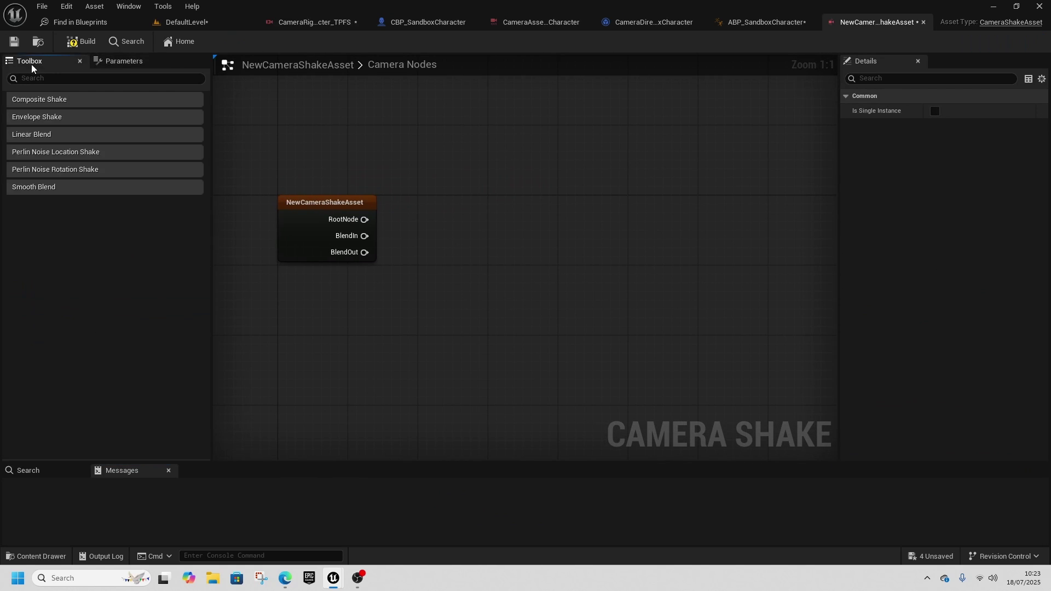
Step: Connect a Perlin Noise Rotation Shake to the shake asset's RootNode and set its Yaw, Pitch and Roll frequencies and Frequency Multiplier to 5
{"action": "left_click_drag", "start_coordinate": [54, 171], "coordinate": [593, 221]}
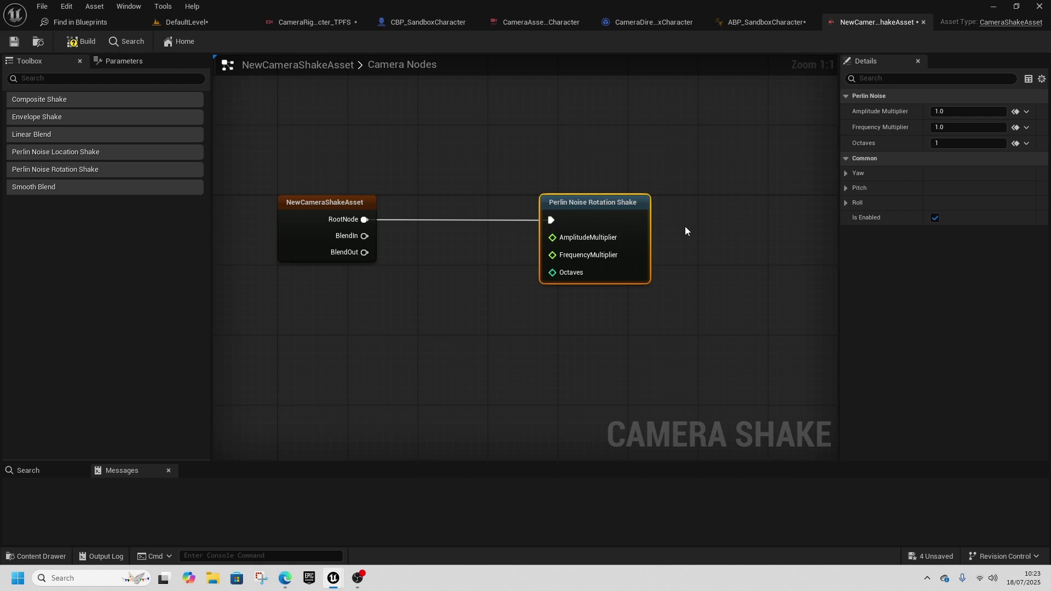
{"action": "right_click_drag", "start_coordinate": [685, 230], "coordinate": [629, 238]}
{"action": "left_click", "coordinate": [847, 174]}
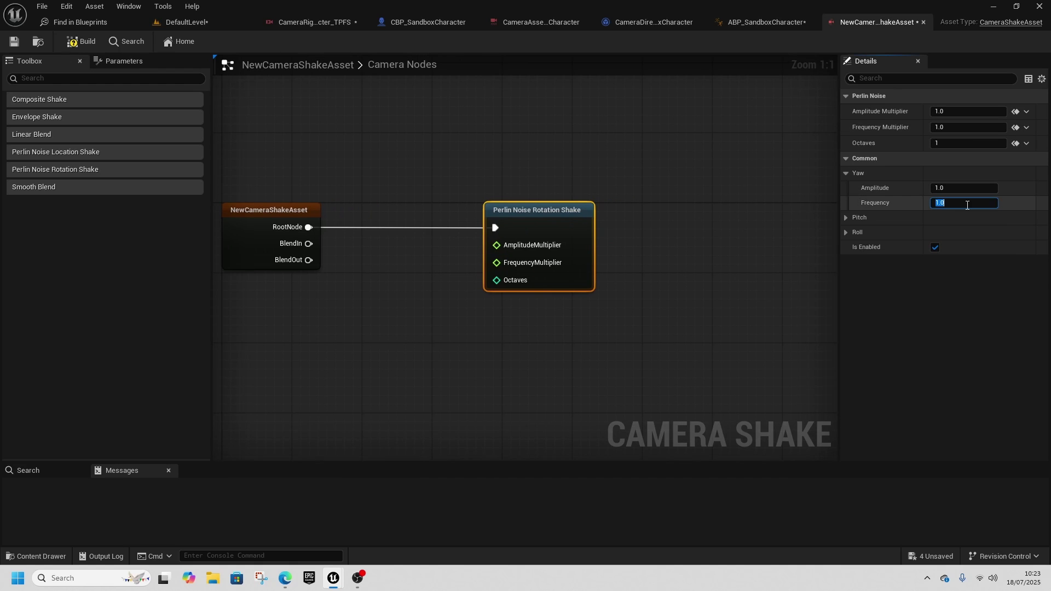
{"action": "key", "text": "Return"}
{"action": "left_click", "coordinate": [847, 218]}
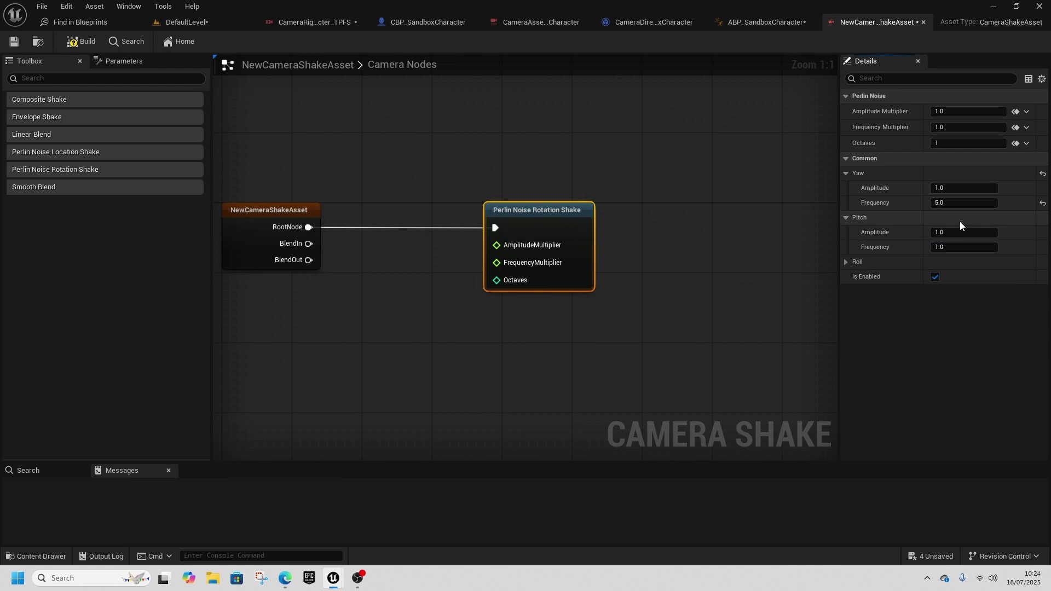
{"action": "left_click", "coordinate": [955, 247]}
{"action": "key", "text": "Return"}
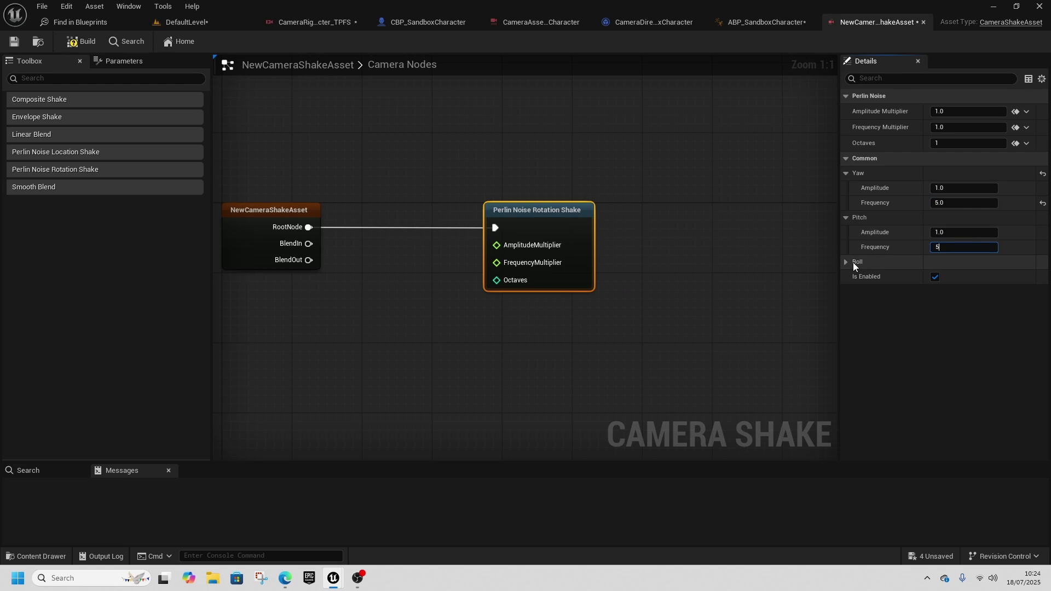
{"action": "left_click", "coordinate": [847, 262]}
{"action": "left_click", "coordinate": [961, 292]}
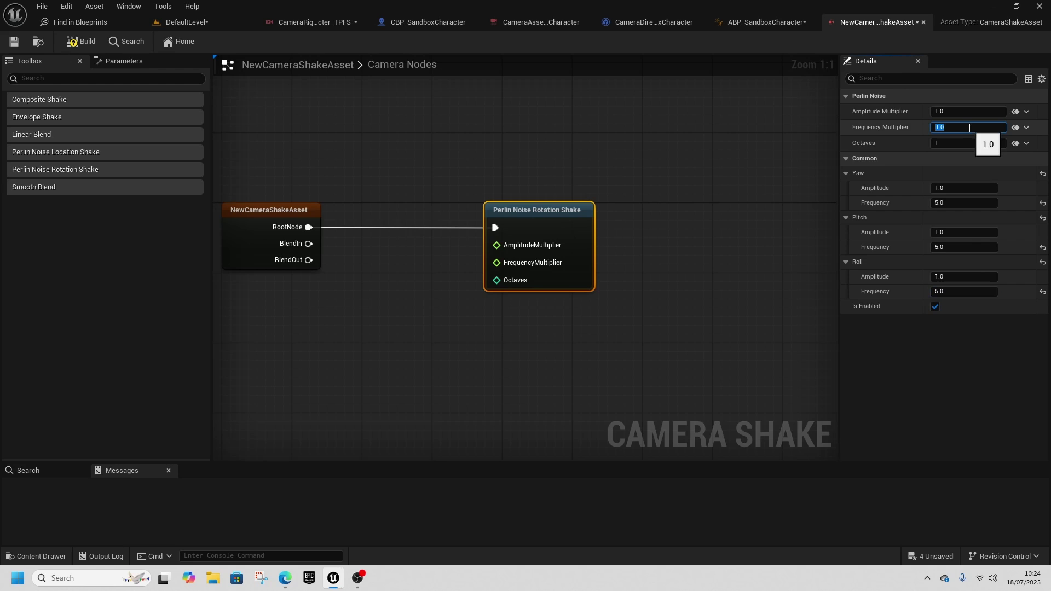
{"action": "key", "text": "Return"}
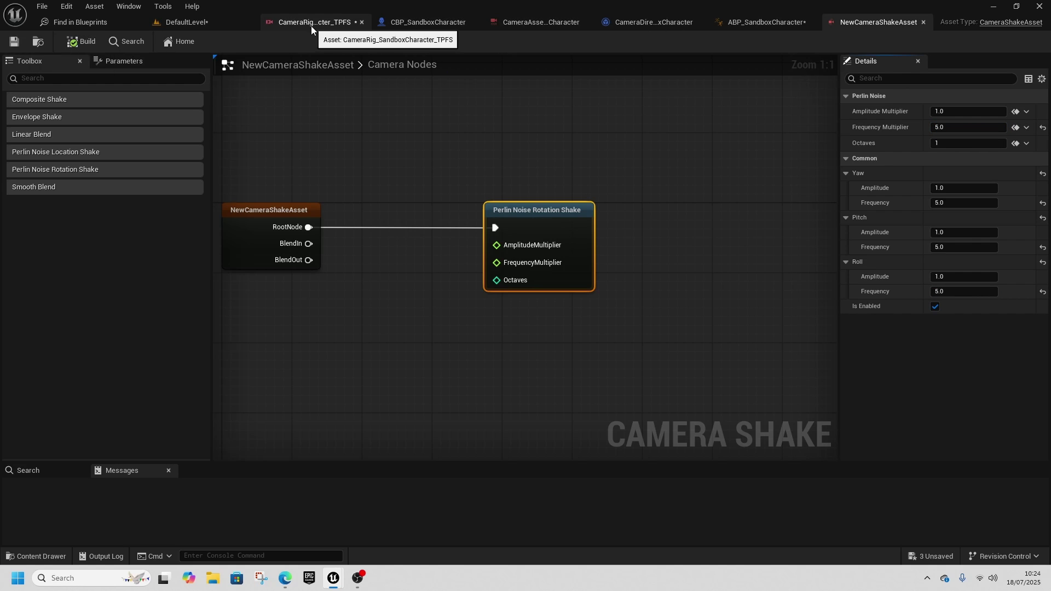
Step: In CameraRig_SandboxCharacter_TPFS, insert a Sequence node after RootNode and feed the Camera Rig Prefab from its first child output
{"action": "left_click", "coordinate": [311, 24]}
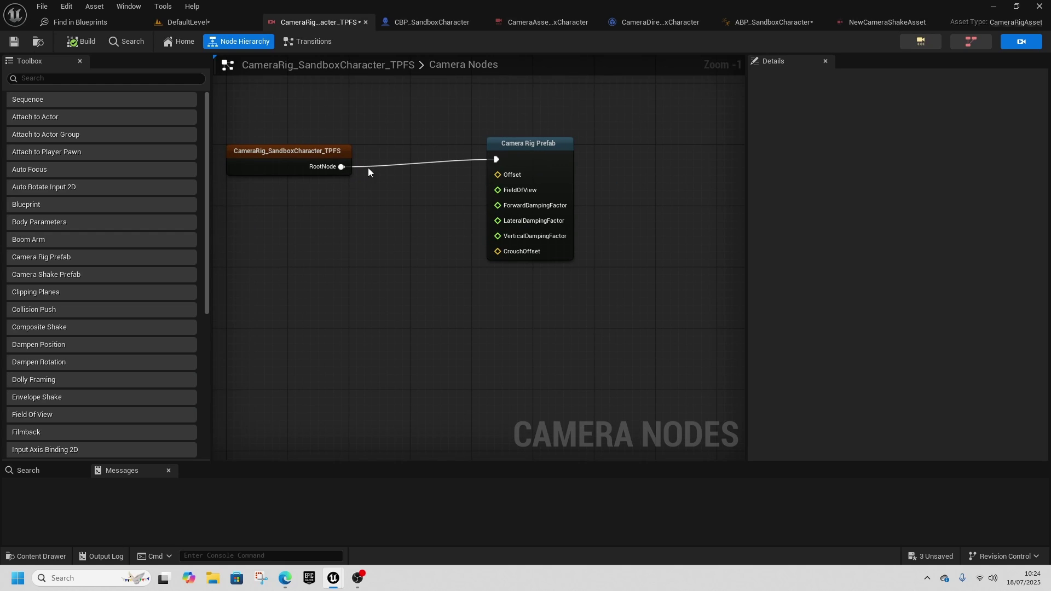
{"action": "left_click_drag", "start_coordinate": [400, 169], "coordinate": [399, 165]}
{"action": "type", "text": "sequ"}
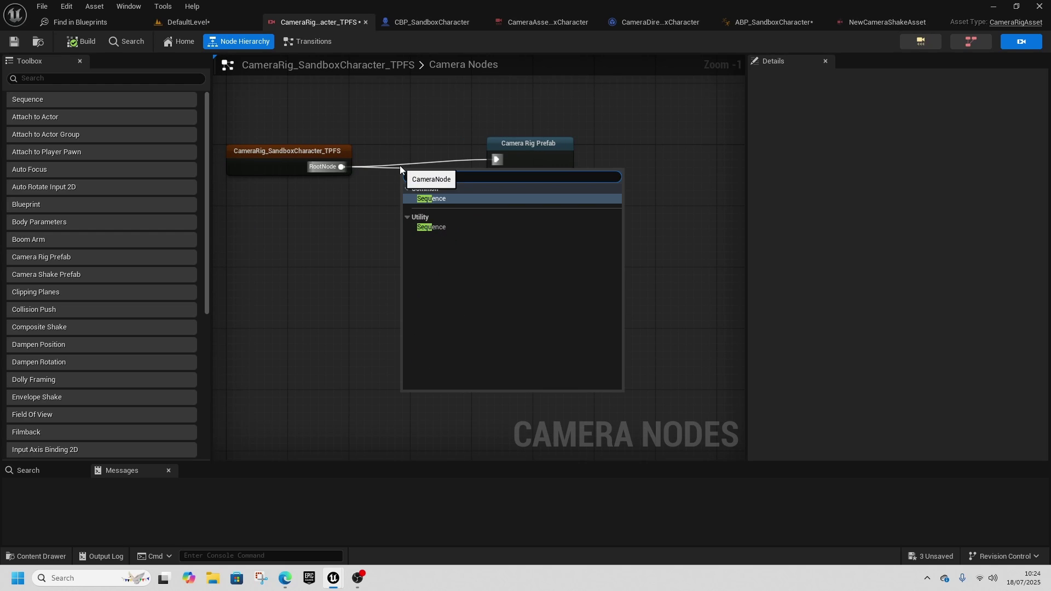
{"action": "left_click", "coordinate": [453, 202]}
{"action": "left_click_drag", "start_coordinate": [509, 159], "coordinate": [589, 159]}
{"action": "left_click", "coordinate": [457, 168]}
{"action": "left_click_drag", "start_coordinate": [456, 168], "coordinate": [587, 162]}
{"action": "left_click_drag", "start_coordinate": [623, 154], "coordinate": [662, 162]}
{"action": "right_click_drag", "start_coordinate": [548, 290], "coordinate": [459, 246]}
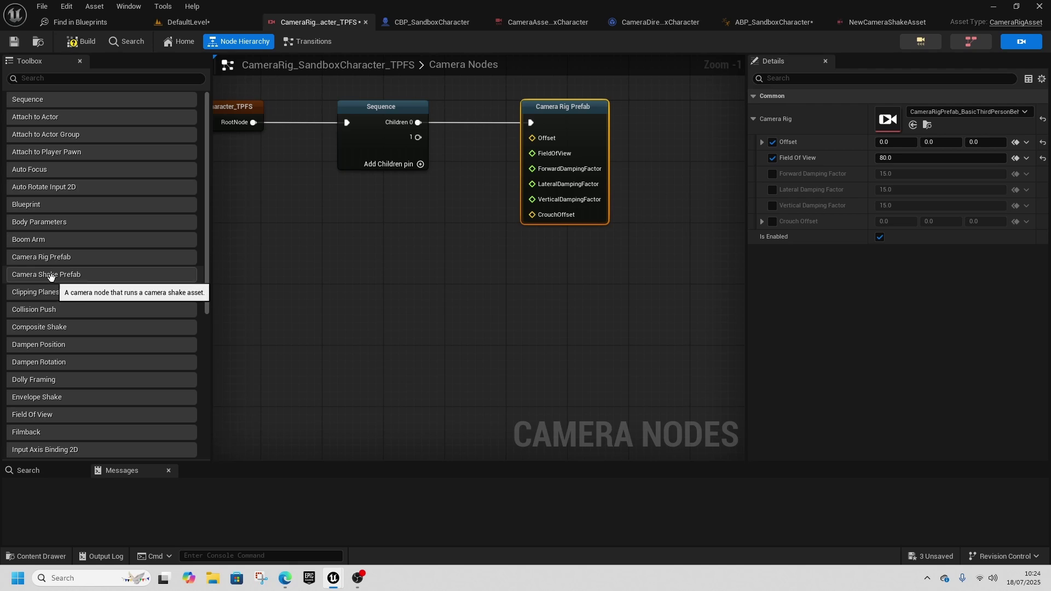
Step: Add a Camera Shake Prefab node using NewCameraShakeAsset and connect it to the Sequence's child output 1
{"action": "left_click_drag", "start_coordinate": [53, 275], "coordinate": [520, 264]}
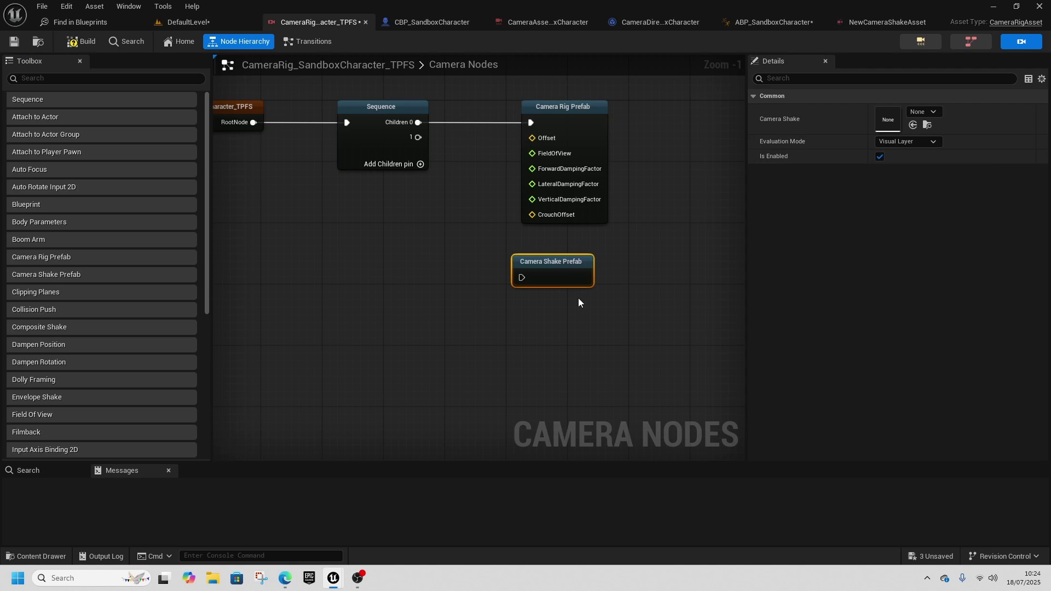
{"action": "left_click", "coordinate": [933, 113]}
{"action": "left_click", "coordinate": [941, 246]}
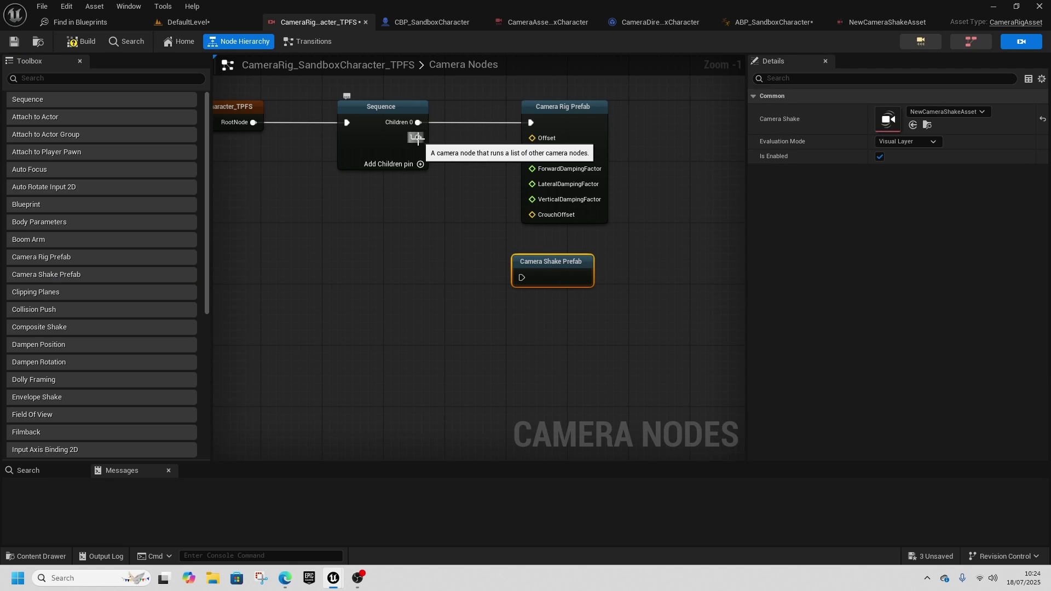
{"action": "left_click_drag", "start_coordinate": [524, 279], "coordinate": [524, 278]}
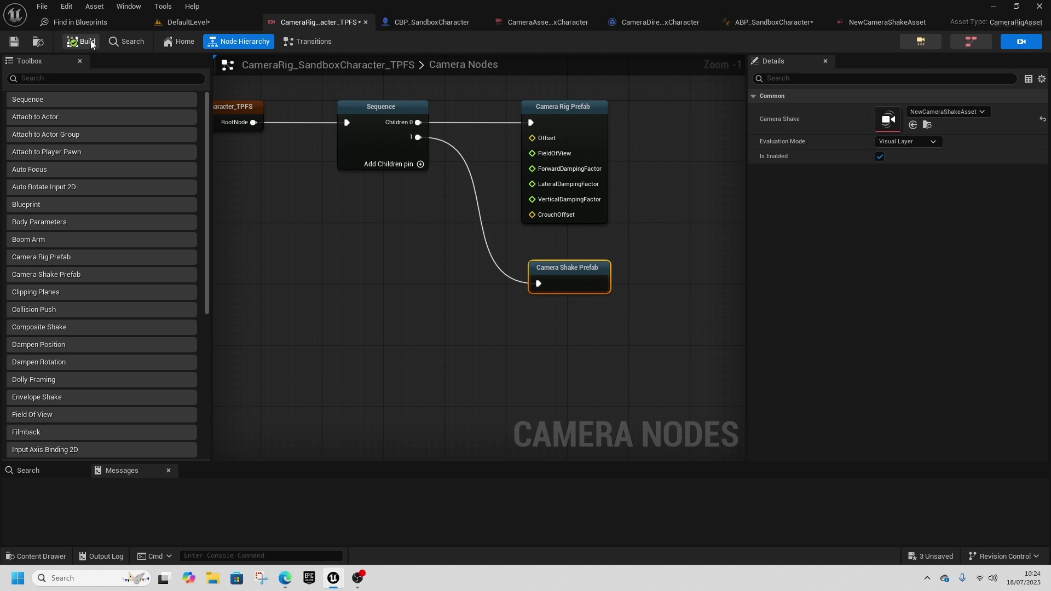
Step: Play DefaultLevel to test the camera shake in first person and stop the session
{"action": "left_click", "coordinate": [204, 23]}
{"action": "key", "text": "alt+p"}
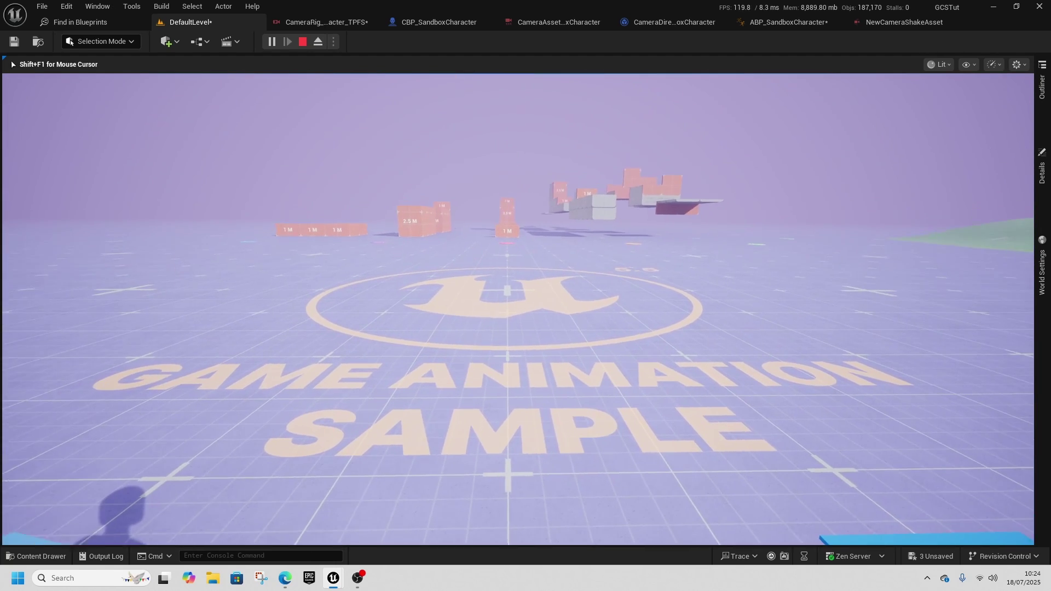
{"action": "key", "text": "F8"}
{"action": "left_click", "coordinate": [307, 42]}
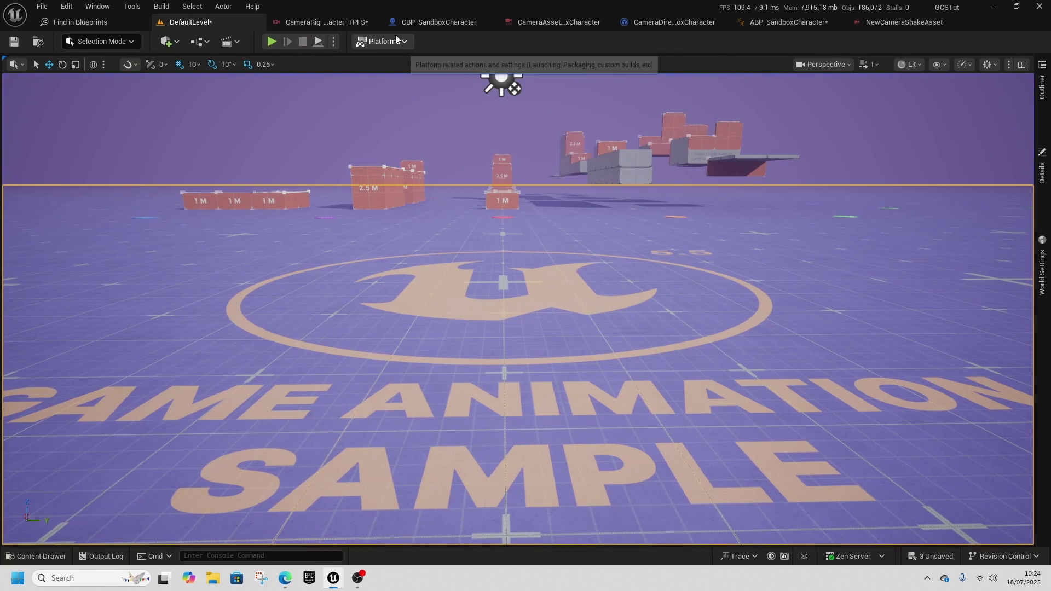
{"action": "left_click", "coordinate": [882, 23]}
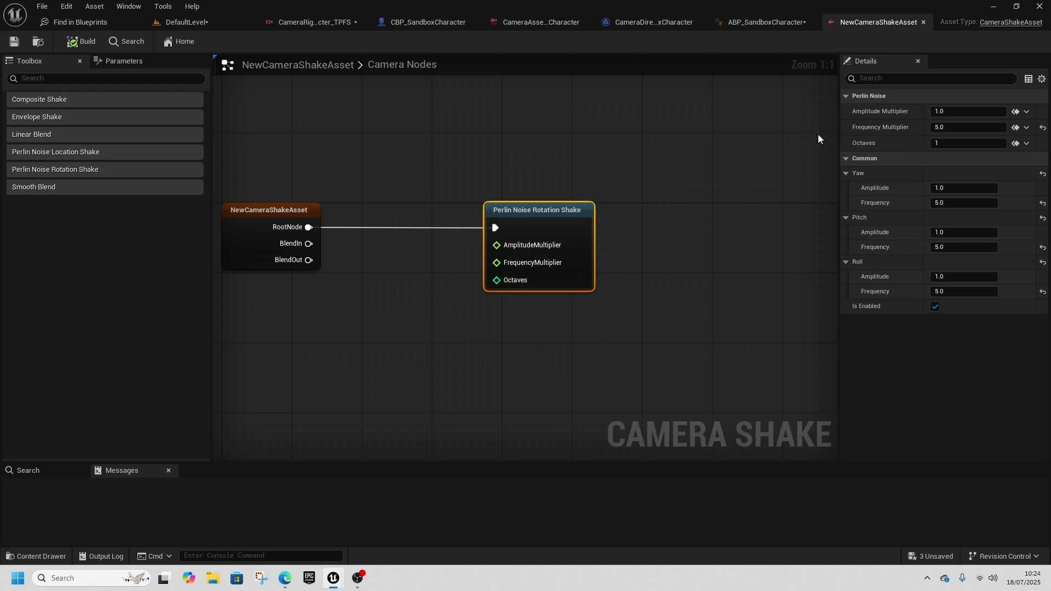
{"action": "right_click_drag", "start_coordinate": [428, 180], "coordinate": [481, 182]}
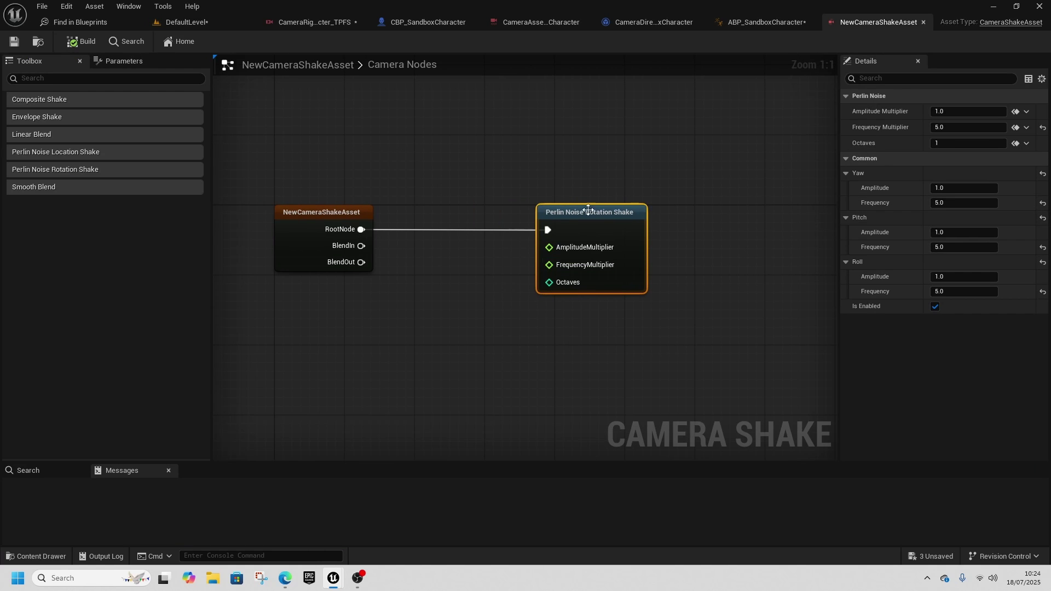
{"action": "left_click", "coordinate": [189, 23]}
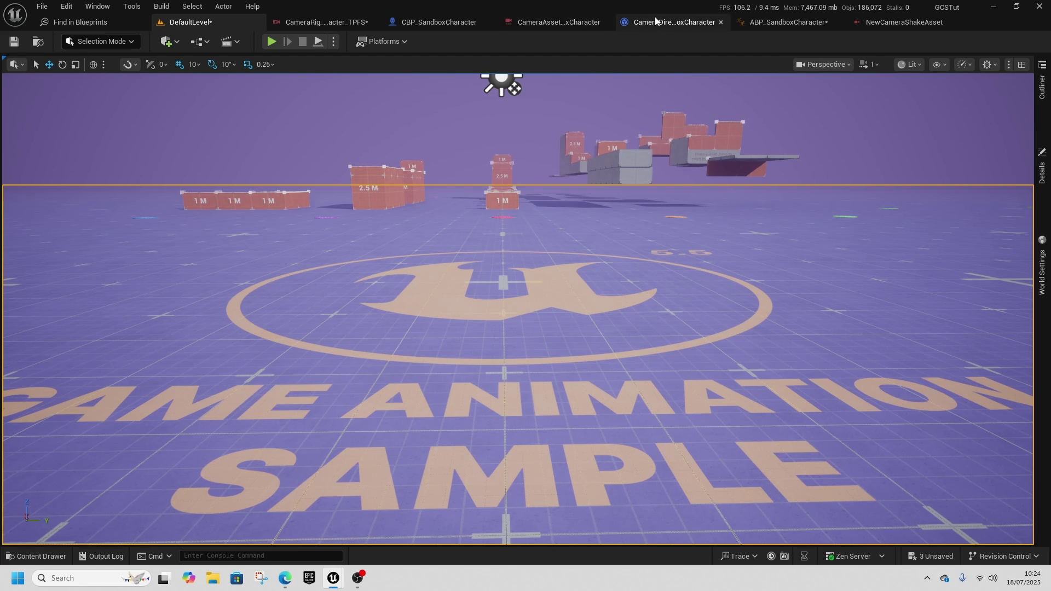
{"action": "left_click", "coordinate": [316, 24]}
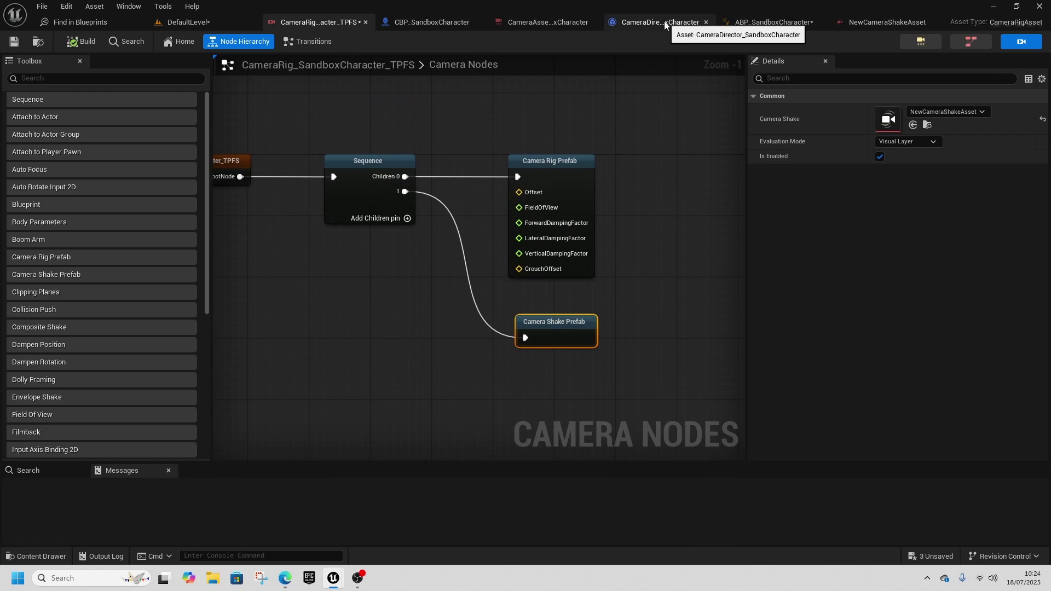
Step: In the CameraDirector_SandboxCharacter event graph, swap the positions of the Activate Camera Rig node and the Sequence node
{"action": "left_click", "coordinate": [684, 21]}
{"action": "scroll", "coordinate": [784, 217], "scroll_direction": "down", "scroll_amount": 2}
{"action": "right_click_drag", "start_coordinate": [783, 217], "coordinate": [559, 228]}
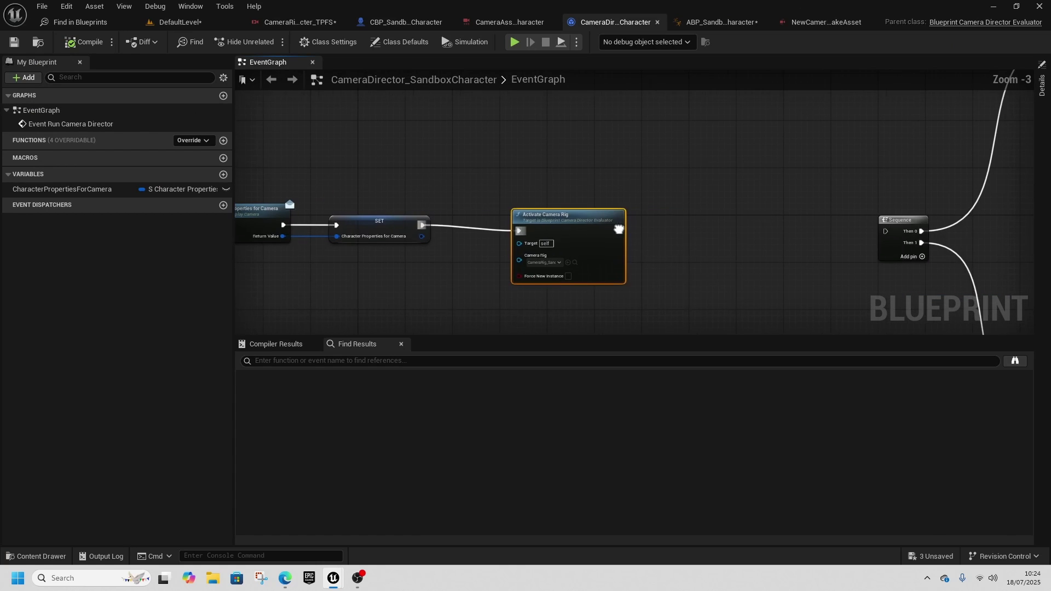
{"action": "left_click_drag", "start_coordinate": [563, 236], "coordinate": [705, 169]}
{"action": "right_click_drag", "start_coordinate": [724, 257], "coordinate": [692, 249]}
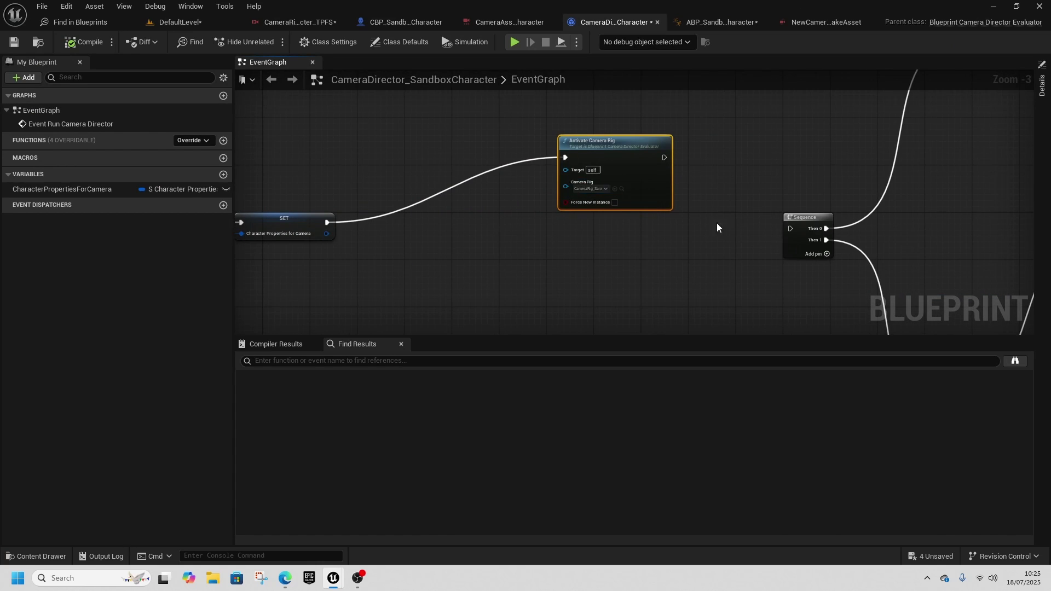
{"action": "left_click_drag", "start_coordinate": [793, 221], "coordinate": [427, 250]}
{"action": "left_click_drag", "start_coordinate": [626, 177], "coordinate": [809, 224]}
Step: Examine how the camera director switches on E_CameraMode and which Activate Camera Rig nodes its outputs drive
{"action": "right_click_drag", "start_coordinate": [899, 251], "coordinate": [505, 219]}
{"action": "scroll", "coordinate": [733, 189], "scroll_direction": "up", "scroll_amount": 2}
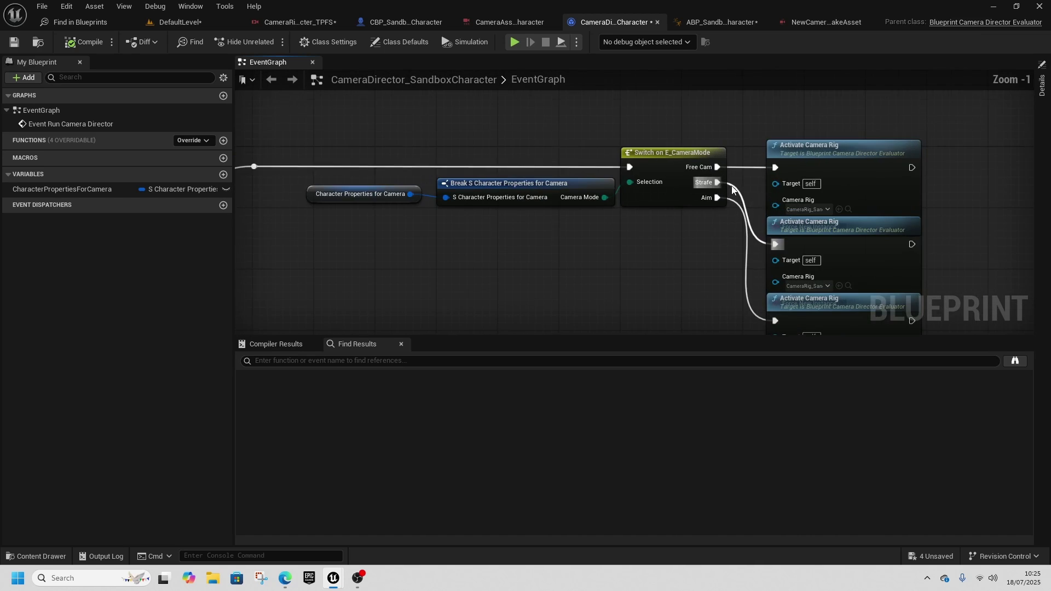
{"action": "right_click_drag", "start_coordinate": [731, 191], "coordinate": [642, 195]}
{"action": "scroll", "coordinate": [571, 290], "scroll_direction": "down", "scroll_amount": 2}
{"action": "right_click_drag", "start_coordinate": [571, 290], "coordinate": [798, 333]}
{"action": "right_click_drag", "start_coordinate": [483, 178], "coordinate": [563, 306]}
{"action": "scroll", "coordinate": [407, 225], "scroll_direction": "up", "scroll_amount": 3}
{"action": "right_click_drag", "start_coordinate": [677, 303], "coordinate": [422, 150]}
{"action": "scroll", "coordinate": [707, 246], "scroll_direction": "down", "scroll_amount": 3}
{"action": "right_click_drag", "start_coordinate": [706, 247], "coordinate": [531, 186]}
{"action": "right_click_drag", "start_coordinate": [258, 110], "coordinate": [642, 239]}
{"action": "right_click_drag", "start_coordinate": [397, 162], "coordinate": [659, 324]}
{"action": "right_click_drag", "start_coordinate": [374, 212], "coordinate": [565, 262]}
Step: Move the Sequence node back out of the way and return the Activate Camera Rig node beside the SET node
{"action": "left_click_drag", "start_coordinate": [462, 237], "coordinate": [942, 208]}
{"action": "left_click_drag", "start_coordinate": [855, 210], "coordinate": [525, 206]}
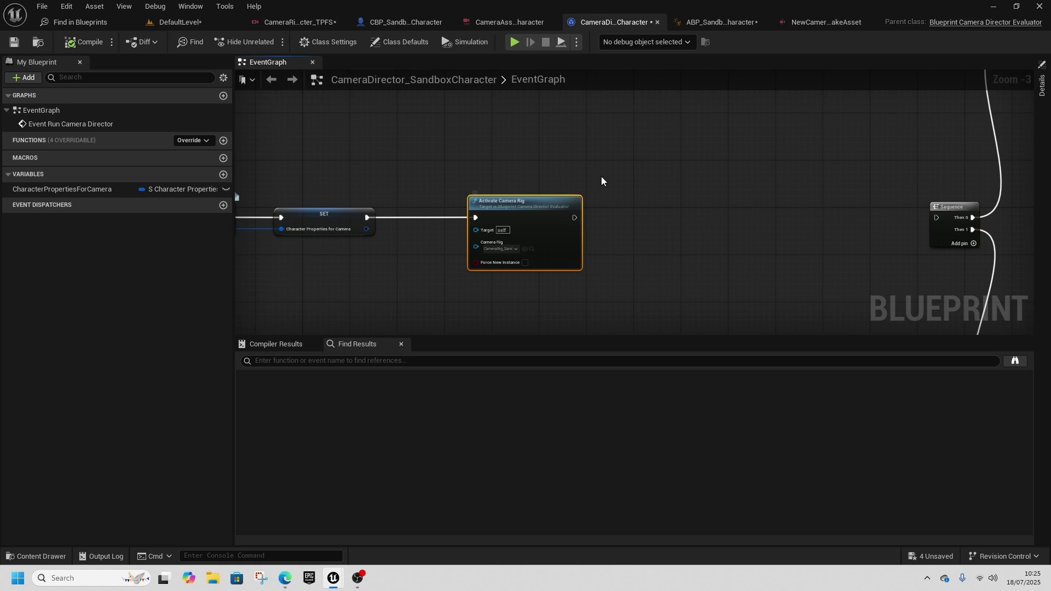